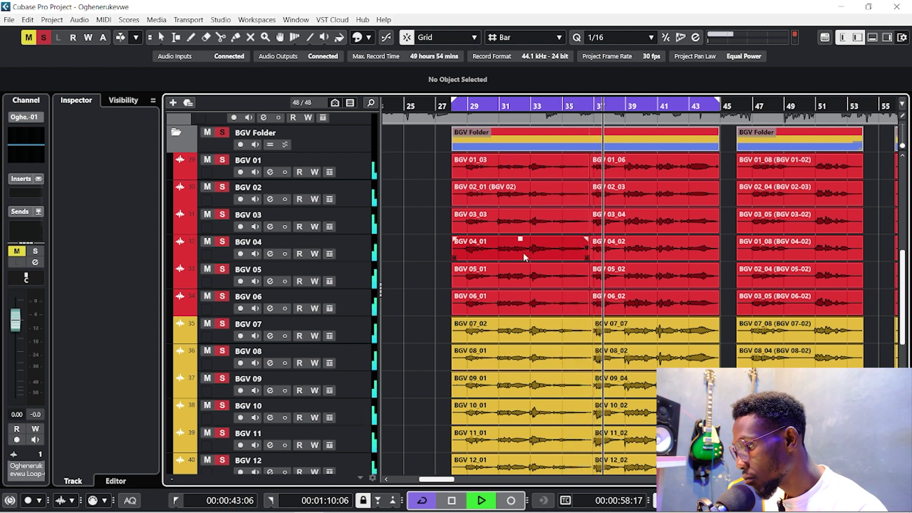
# Review the background vocal tracks during playback, stop, and return the cursor to the start of the cycle range at bar 28
pyautogui.scroll(-5, 523, 253)
pyautogui.scroll(2, 610, 291)
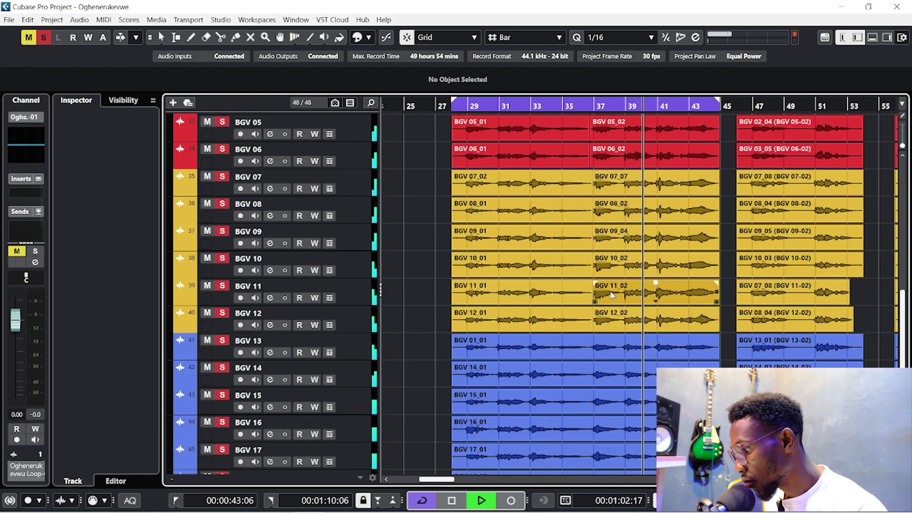
pyautogui.hscroll(1, 612, 294)
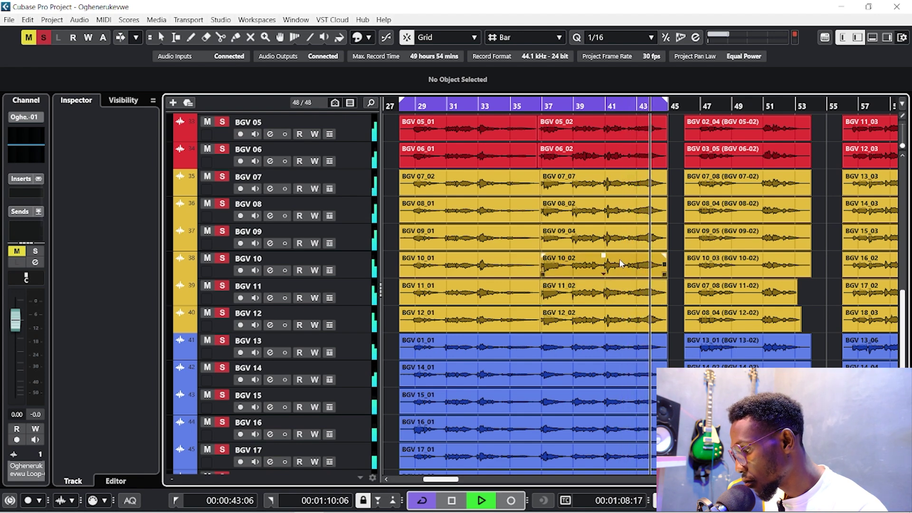
pyautogui.press('space')
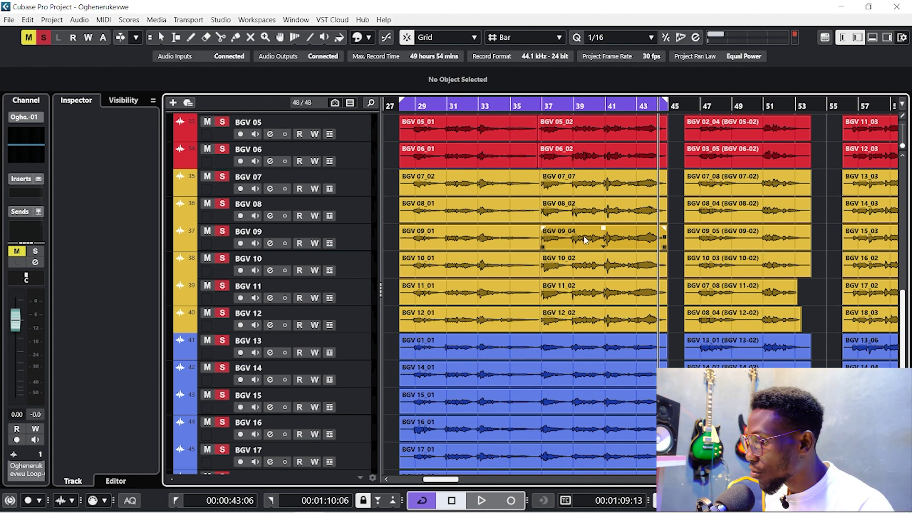
pyautogui.press('KP_1')
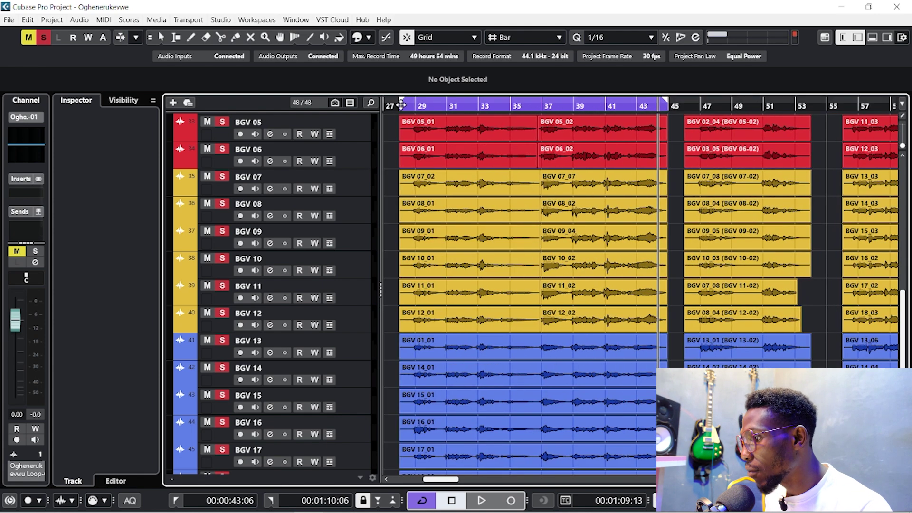
pyautogui.press('h')
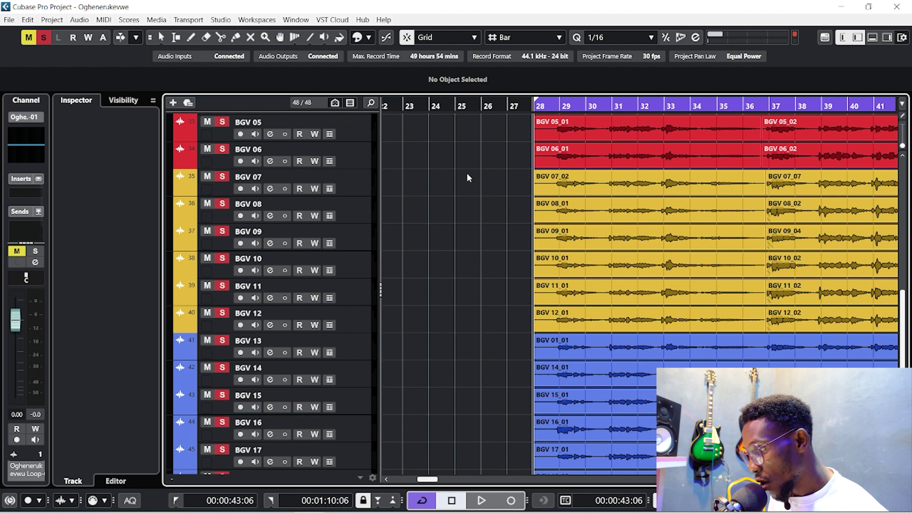
# Expand the Group Tracks folder and select the BGVS group track
pyautogui.scroll(-3, 394, 330)
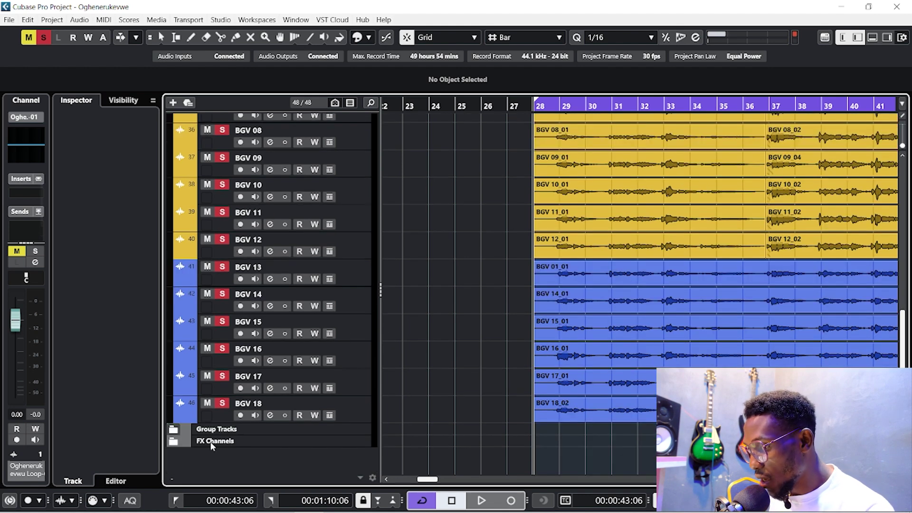
pyautogui.rightClick(246, 467)
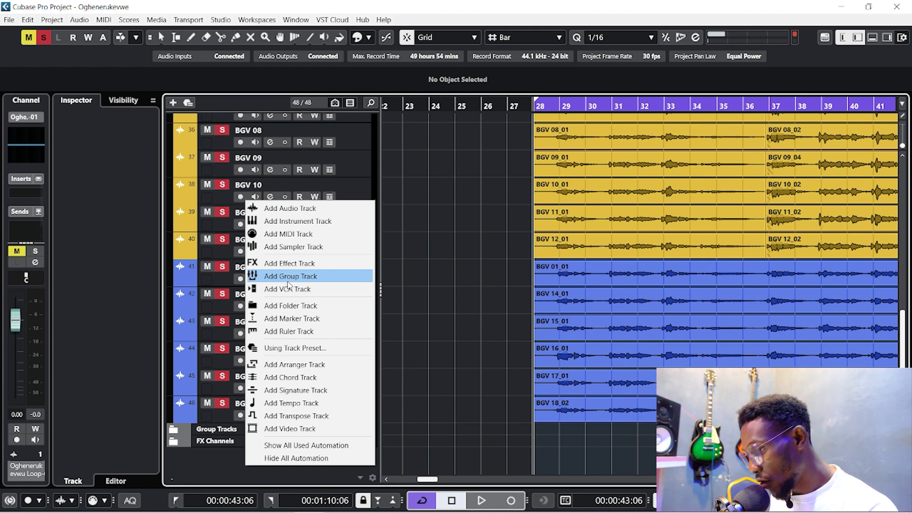
pyautogui.click(191, 434)
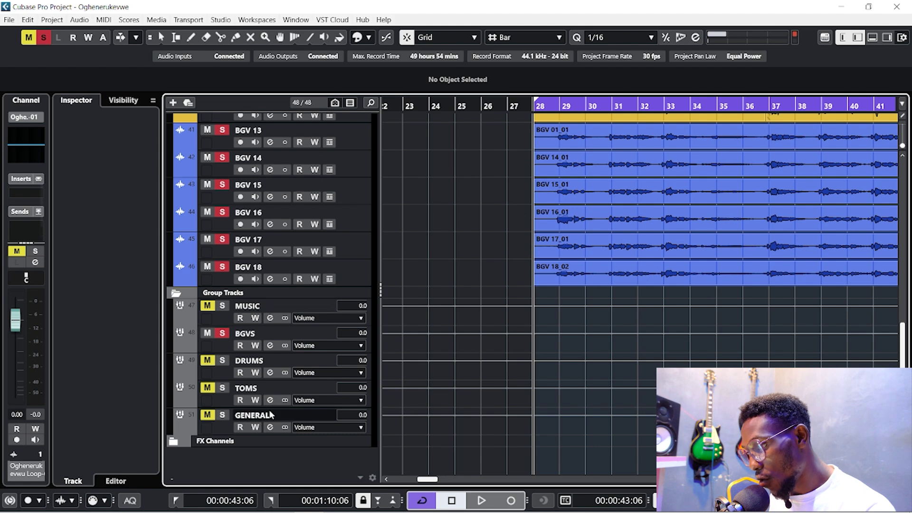
pyautogui.click(260, 335)
pyautogui.doubleClick(258, 335)
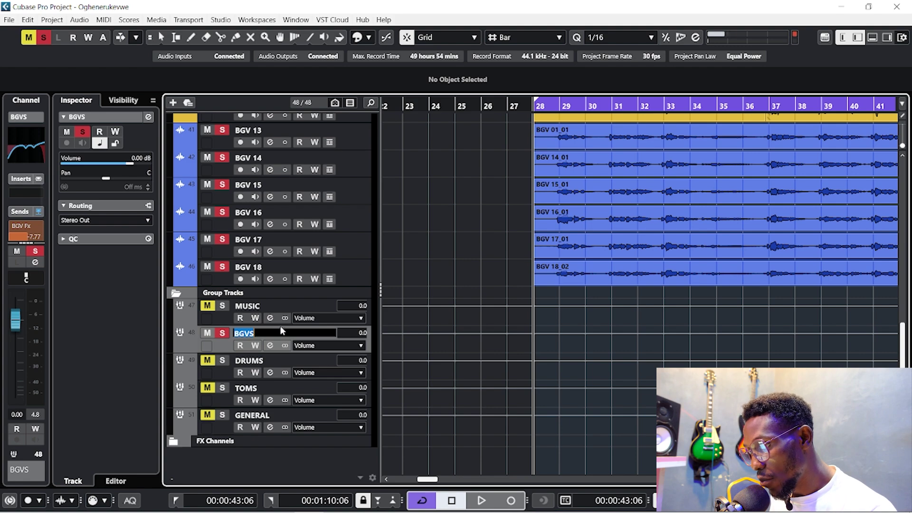
pyautogui.click(227, 345)
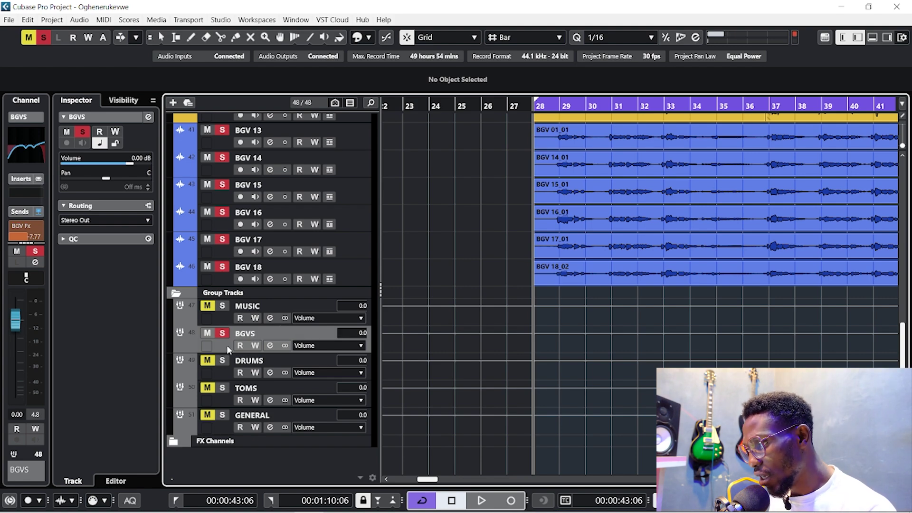
# Route the outputs of the BGV 01 and BGV 02 tracks to the BGVS group
pyautogui.scroll(5, 356, 253)
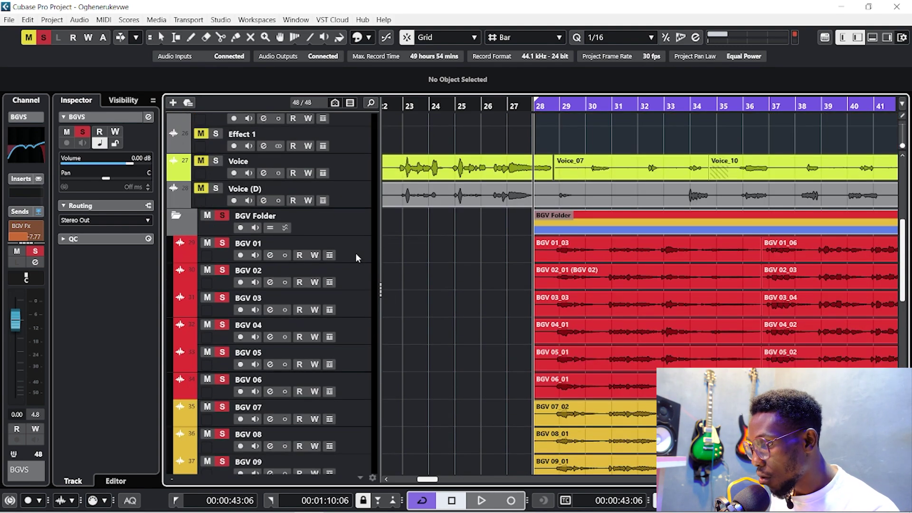
pyautogui.click(360, 249)
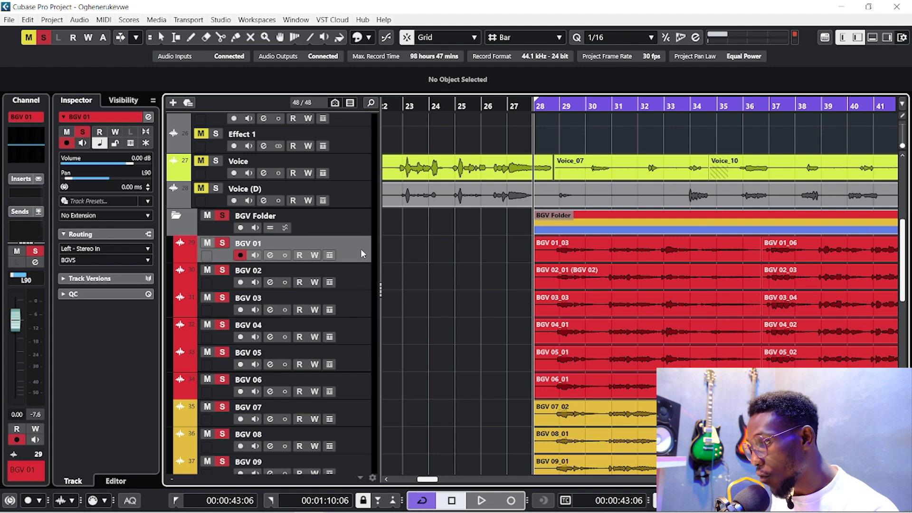
pyautogui.scroll(-1, 363, 233)
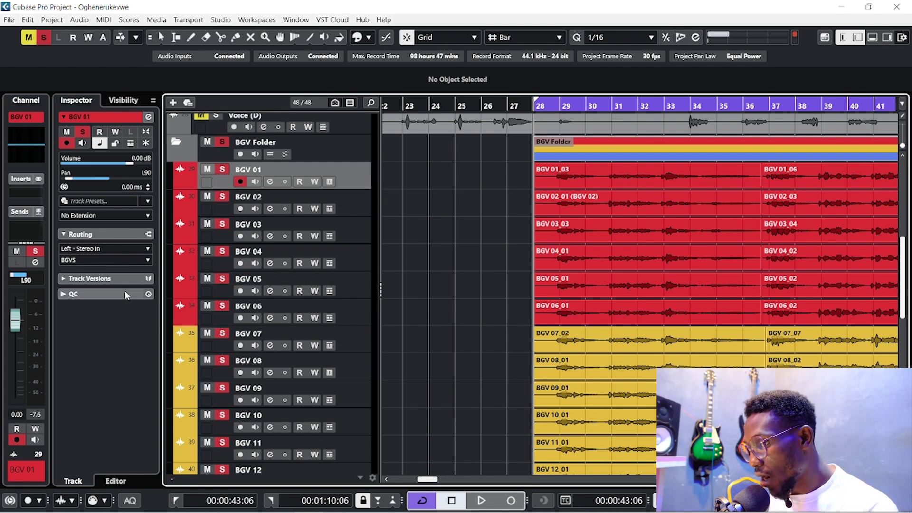
pyautogui.click(116, 260)
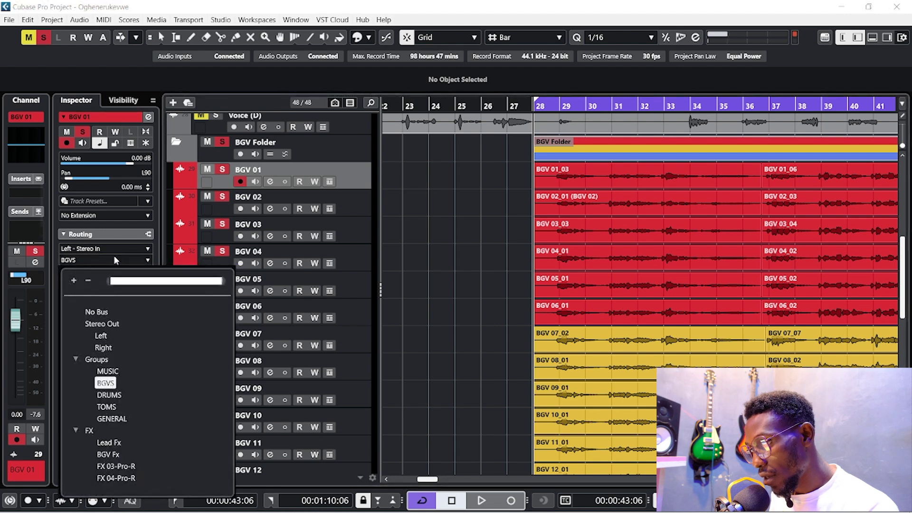
pyautogui.click(112, 386)
pyautogui.click(361, 209)
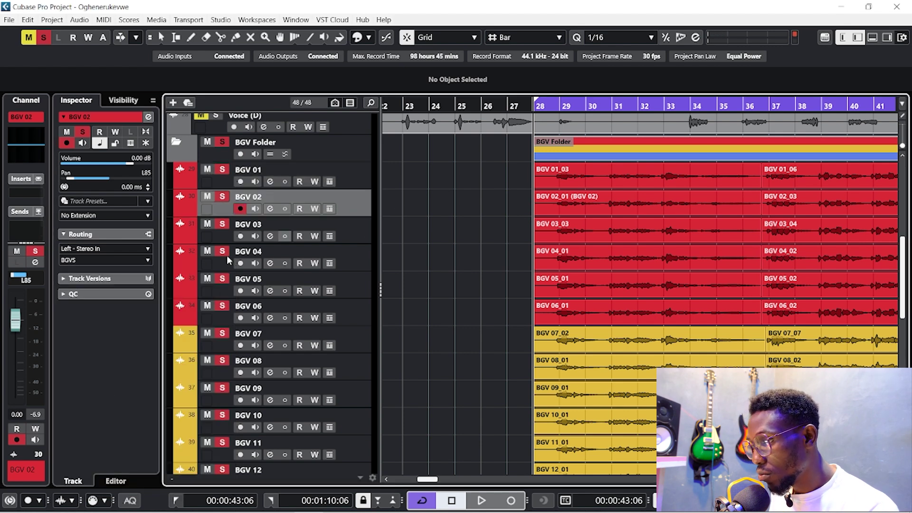
pyautogui.click(98, 263)
pyautogui.click(106, 383)
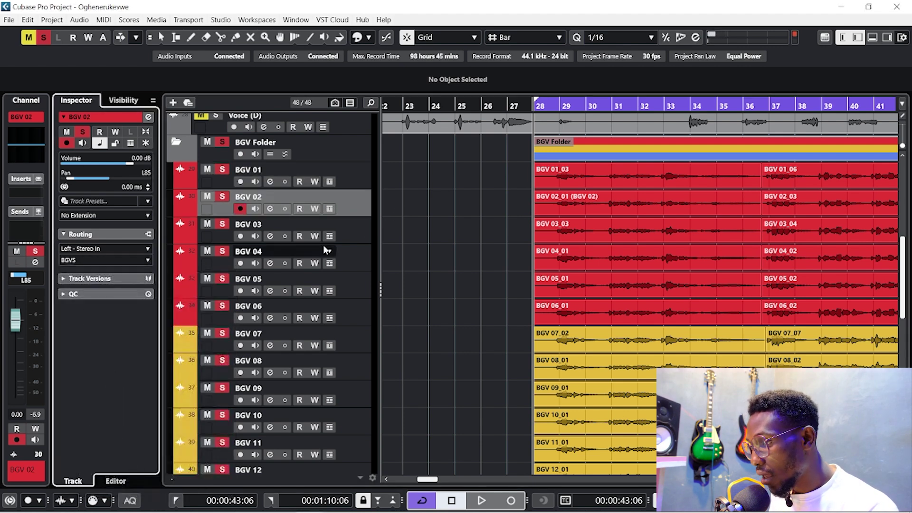
# Check the output routing of BGV 03 and of the last background vocal track, BGV 18
pyautogui.click(348, 232)
pyautogui.scroll(-5, 332, 223)
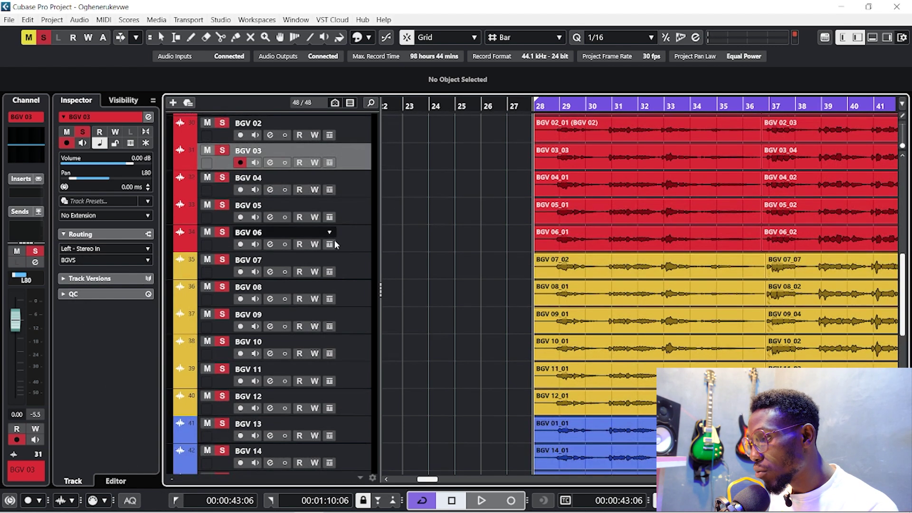
pyautogui.click(354, 418)
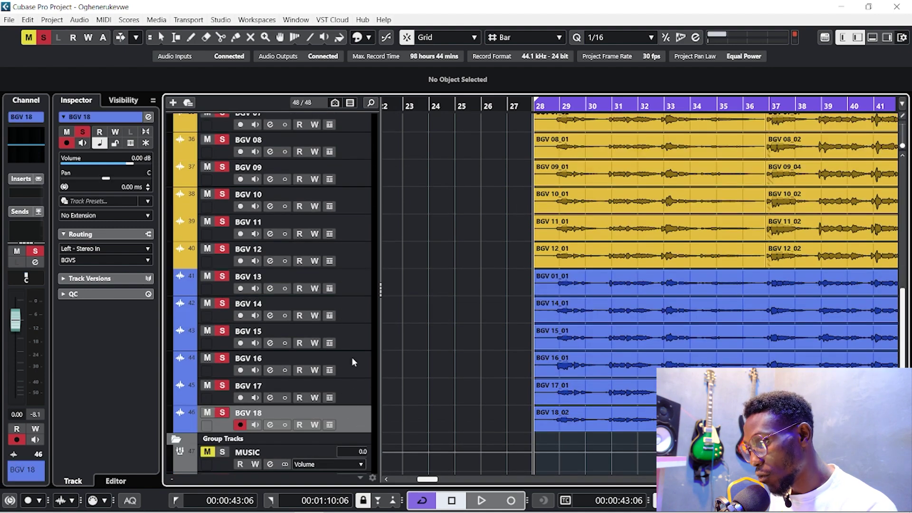
# Select the BGVS group channel in the MixConsole and clear its EQ curve and BGV Fx send
pyautogui.scroll(-5, 449, 289)
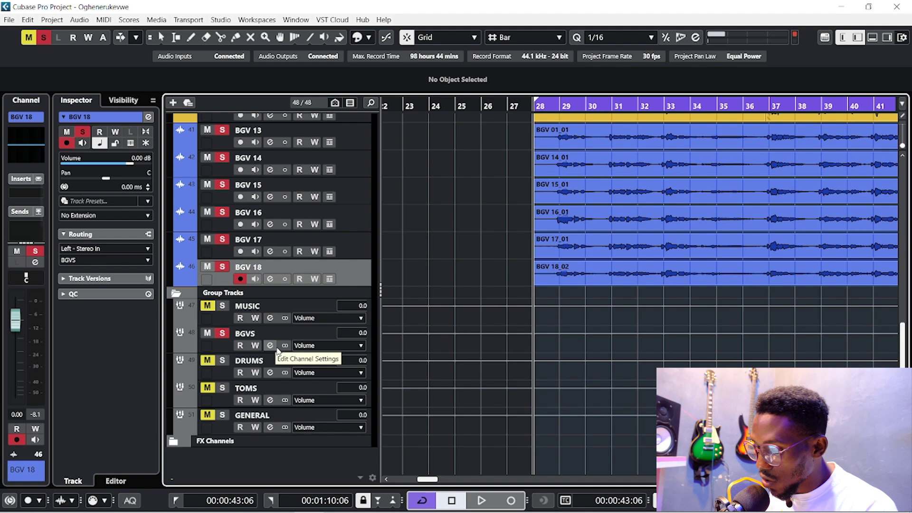
pyautogui.press('F3')
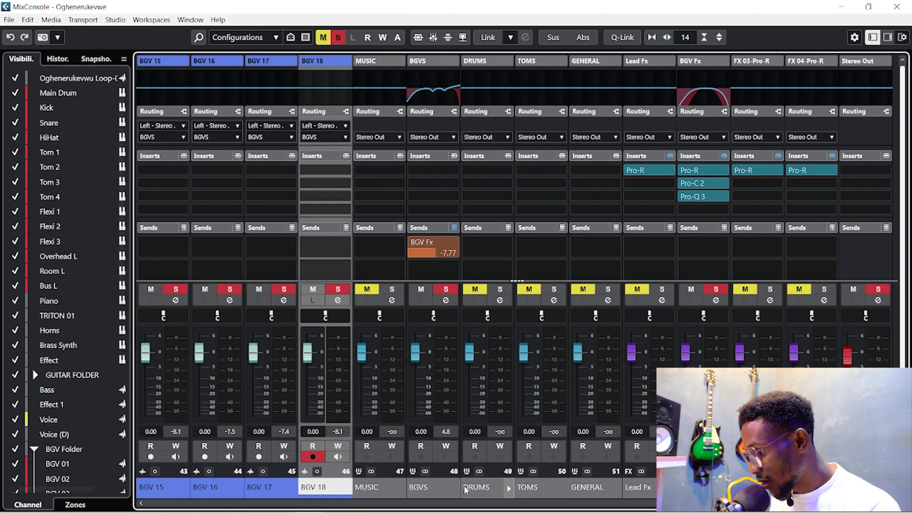
pyautogui.click(418, 493)
pyautogui.press('F3')
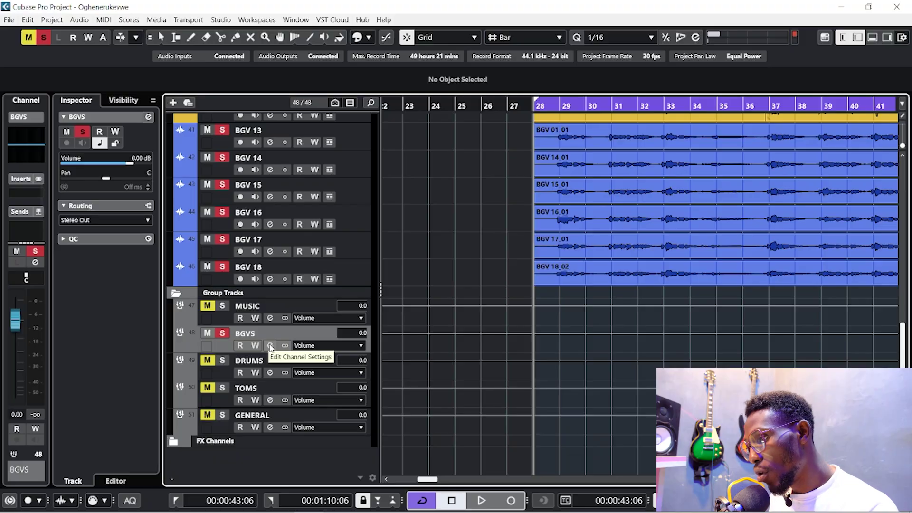
# Open the BGVS group's channel settings and load Pro-MB in its first insert slot
pyautogui.click(271, 345)
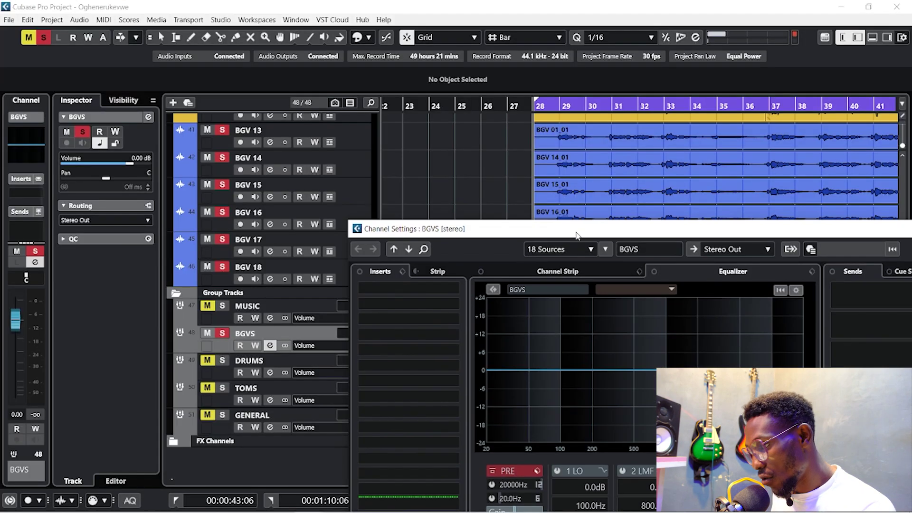
pyautogui.moveTo(578, 235); pyautogui.dragTo(396, 104)
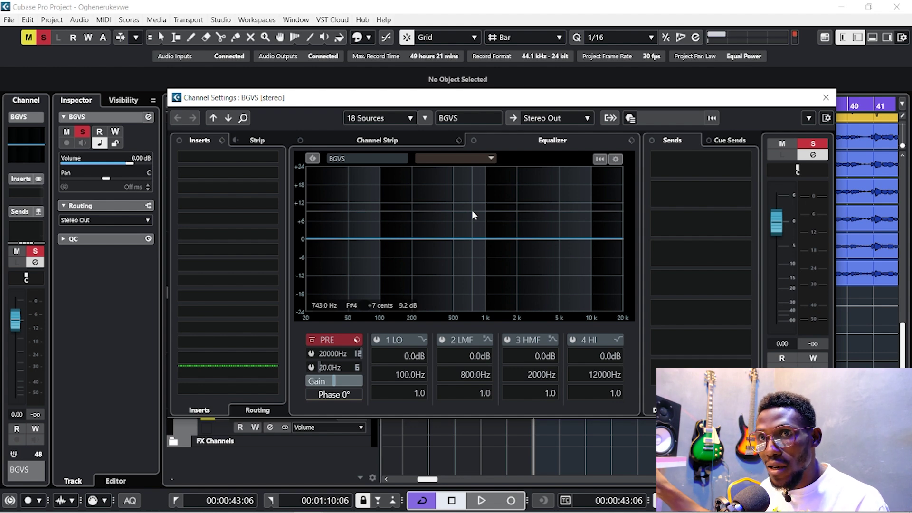
pyautogui.click(237, 159)
pyautogui.write('mb')
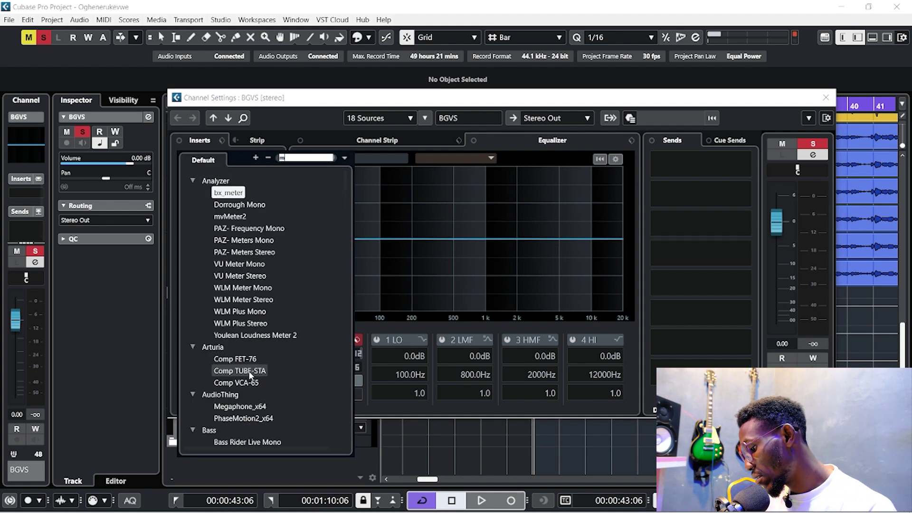
pyautogui.click(227, 230)
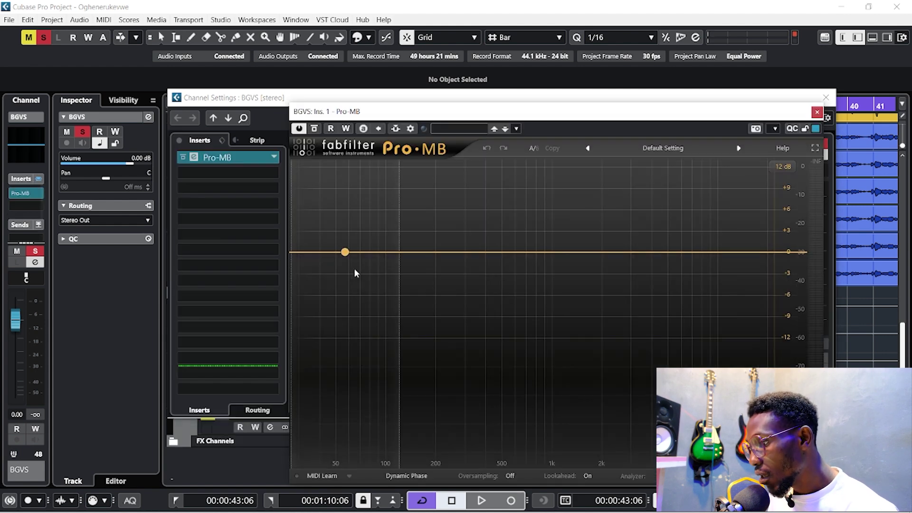
pyautogui.moveTo(421, 117); pyautogui.dragTo(402, 110)
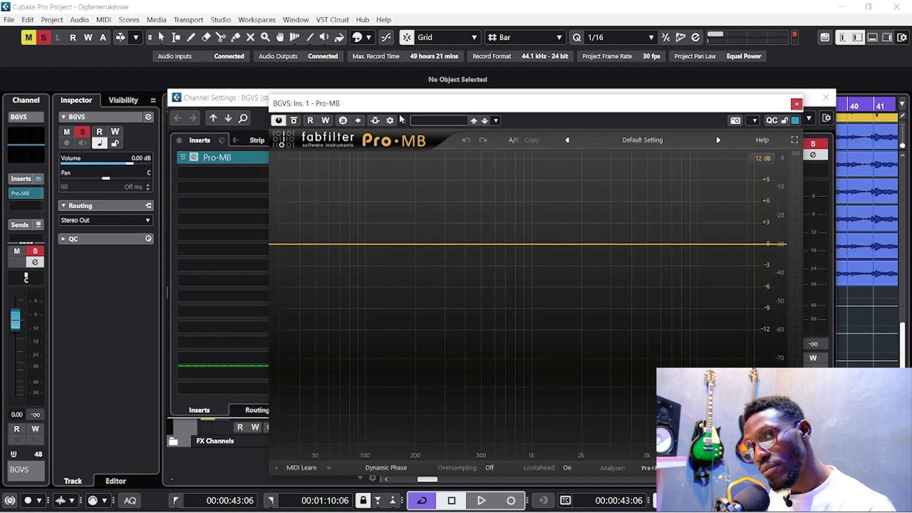
# Play the background vocals briefly to examine their frequency spectrum in Pro-MB
pyautogui.click(306, 171)
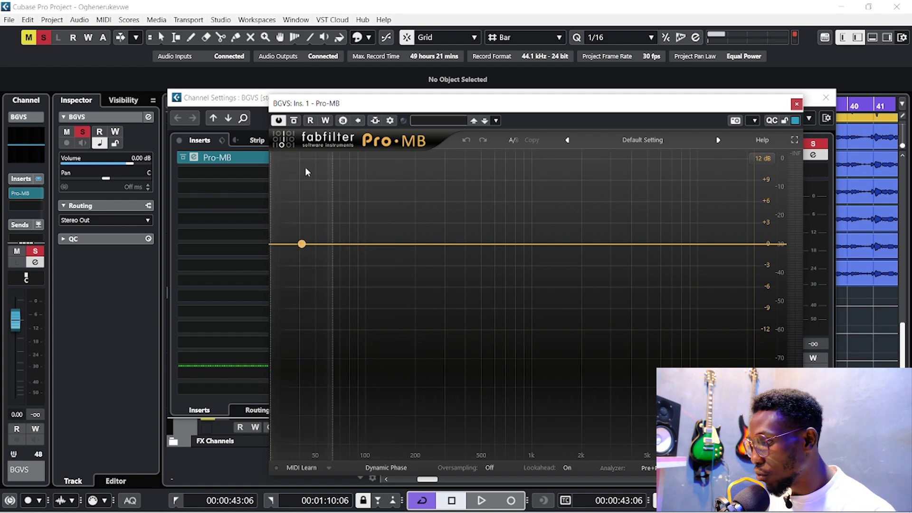
pyautogui.press('space')
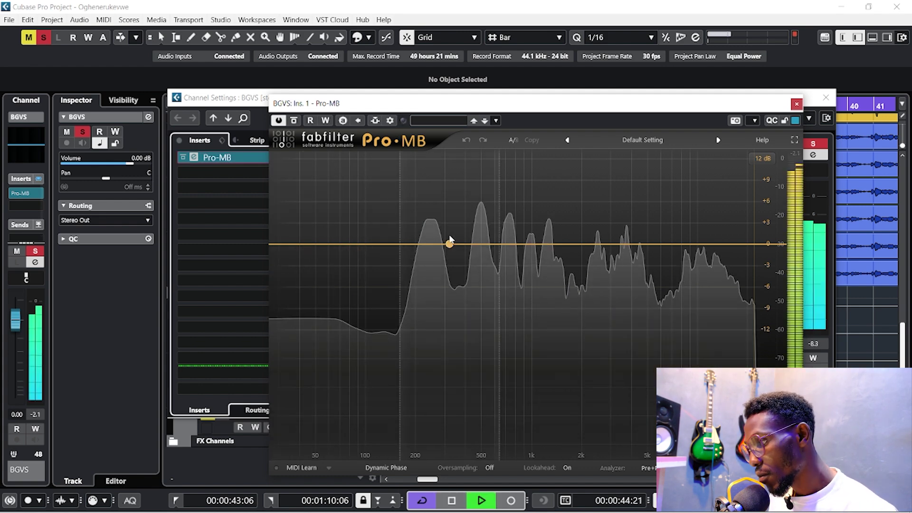
pyautogui.press('space')
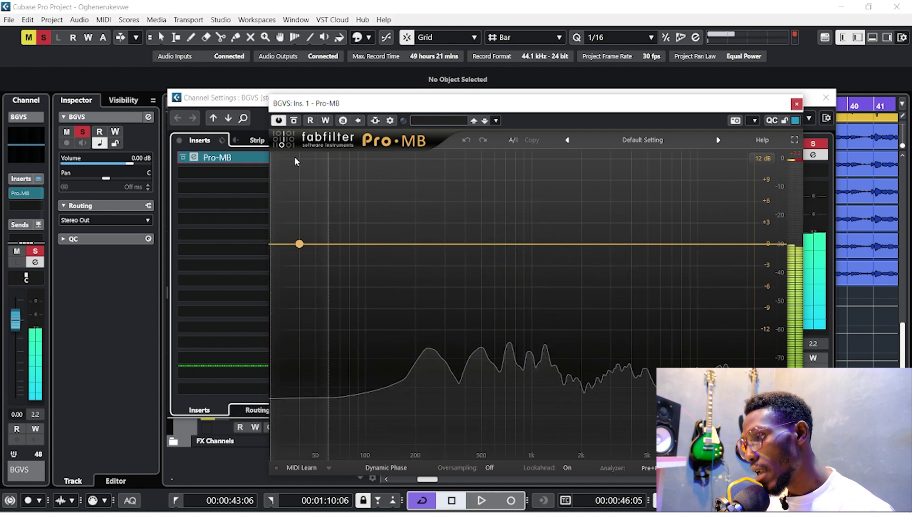
# Create a compression band at the lowest frequencies in Pro-MB and solo it
pyautogui.click(281, 160)
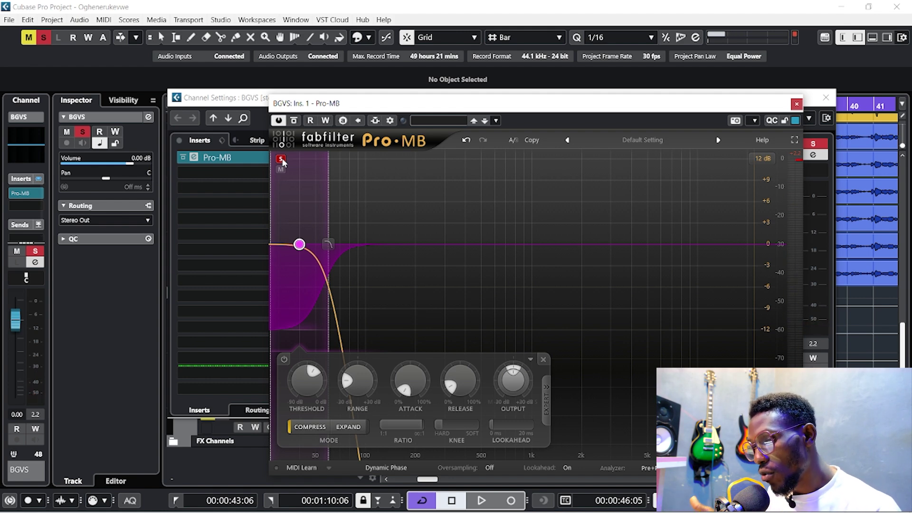
pyautogui.click(281, 159)
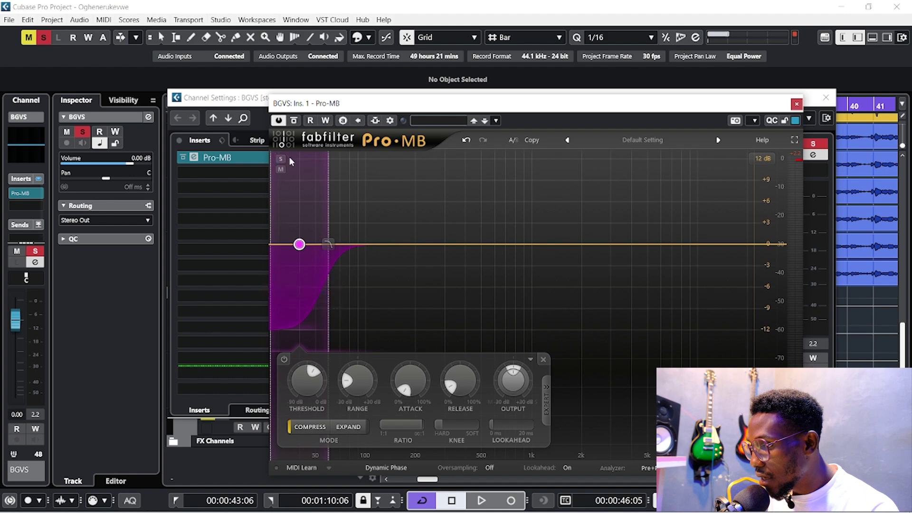
pyautogui.click(280, 161)
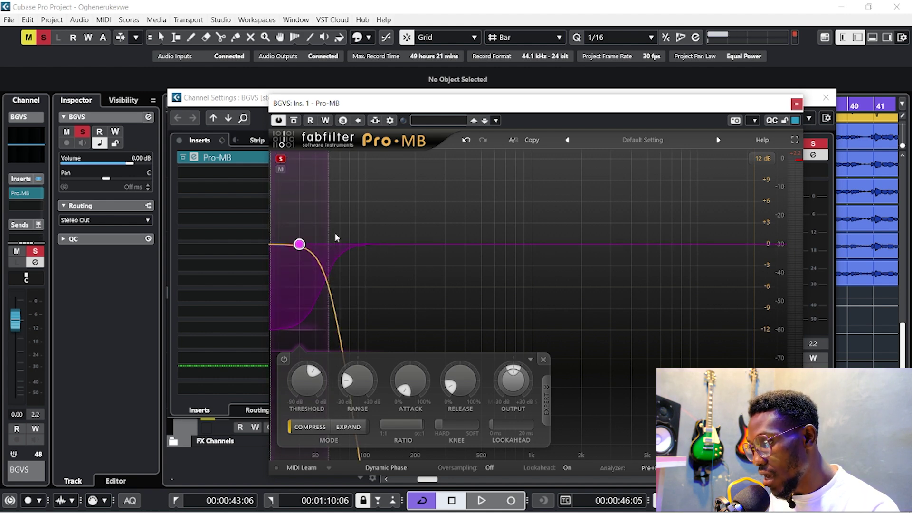
# Play the soloed low band and slightly lower its output level and its threshold
pyautogui.press('space')
pyautogui.moveTo(299, 244); pyautogui.dragTo(299, 250)
pyautogui.press('space')
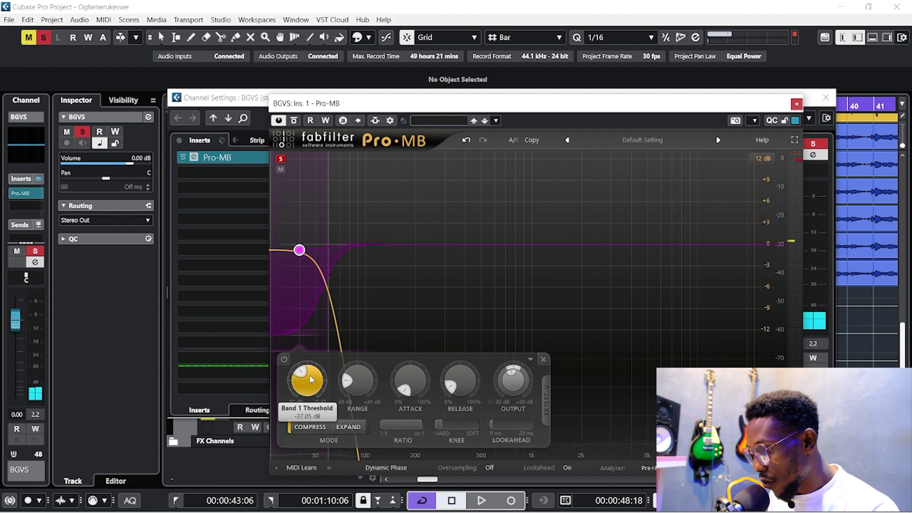
# Turn off the low band's solo and set its compression ratio to about 3.77:1
pyautogui.click(281, 159)
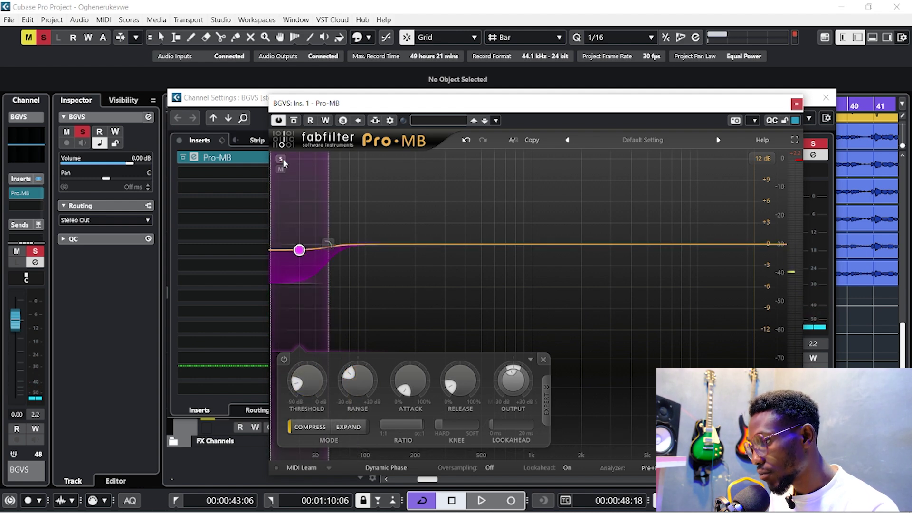
pyautogui.moveTo(410, 437); pyautogui.dragTo(402, 440)
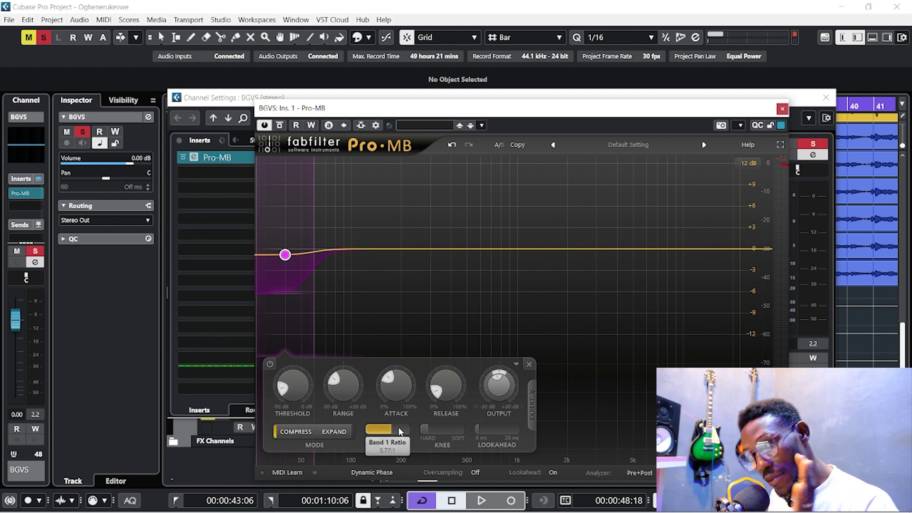
# Create a second compression band around 200 Hz, solo it and set its range to about -2.74 dB during playback
pyautogui.moveTo(418, 172); pyautogui.dragTo(399, 161)
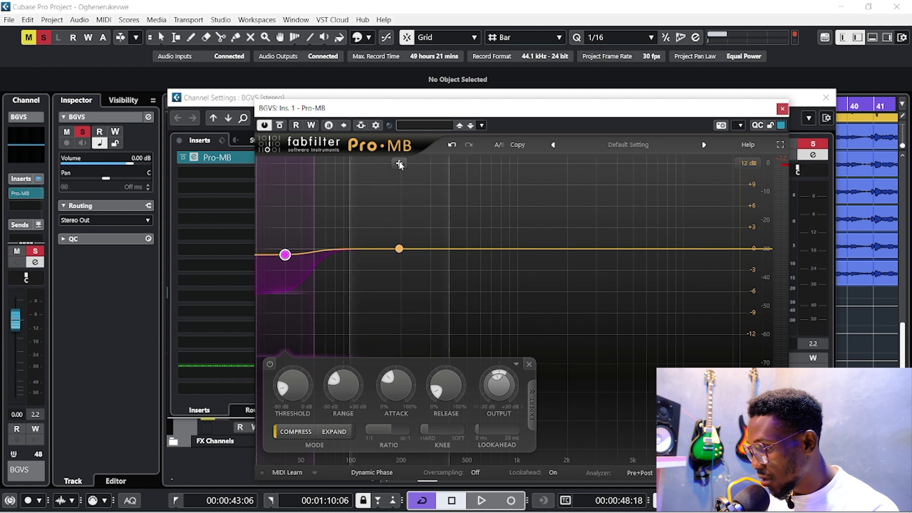
pyautogui.click(363, 163)
pyautogui.press('space')
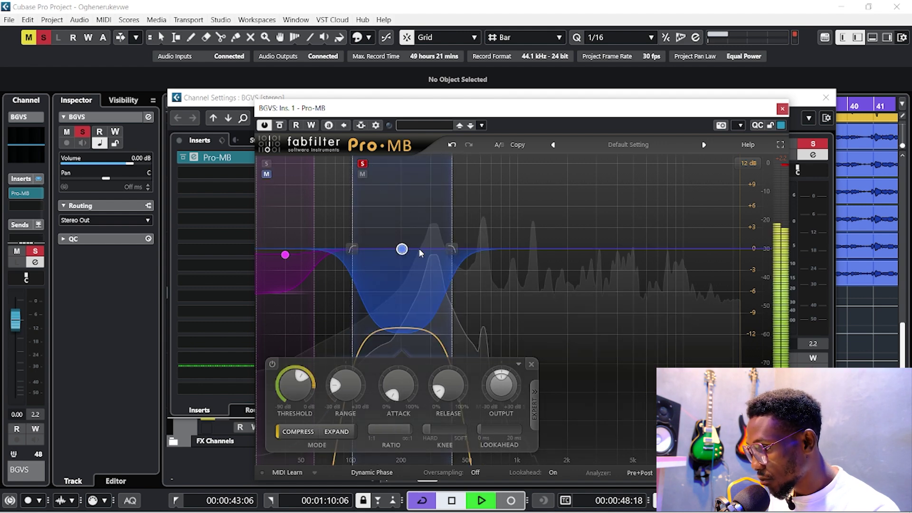
pyautogui.moveTo(403, 331); pyautogui.dragTo(376, 309)
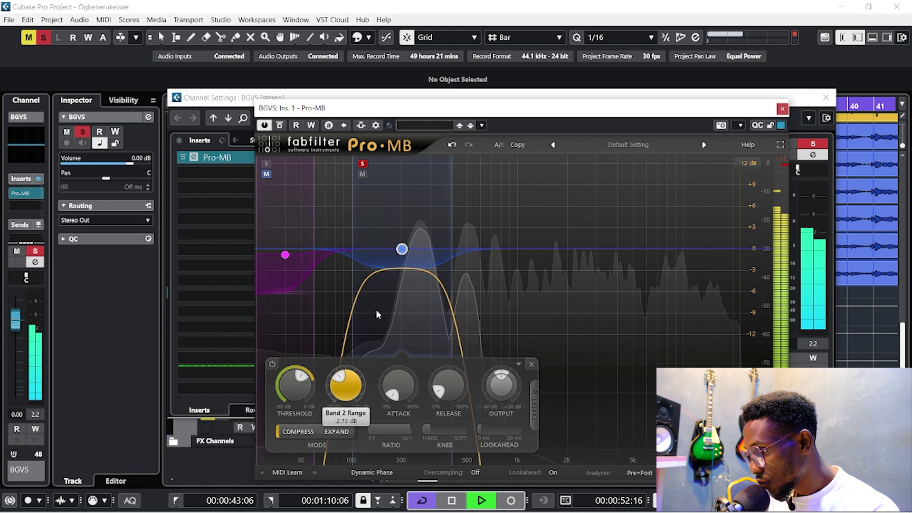
# Narrow the second band by pulling both crossovers inward, audition it with the full vocals and stop playback
pyautogui.moveTo(351, 249); pyautogui.dragTo(366, 266)
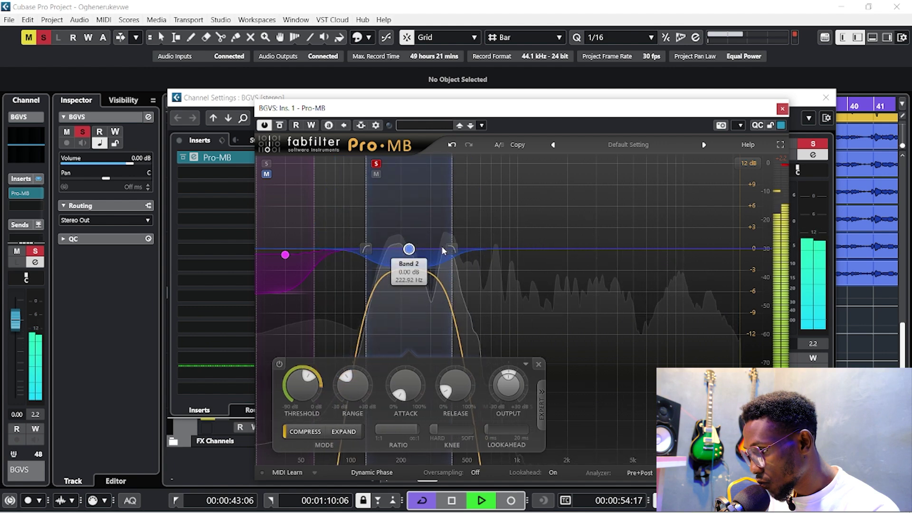
pyautogui.moveTo(450, 248); pyautogui.dragTo(441, 248)
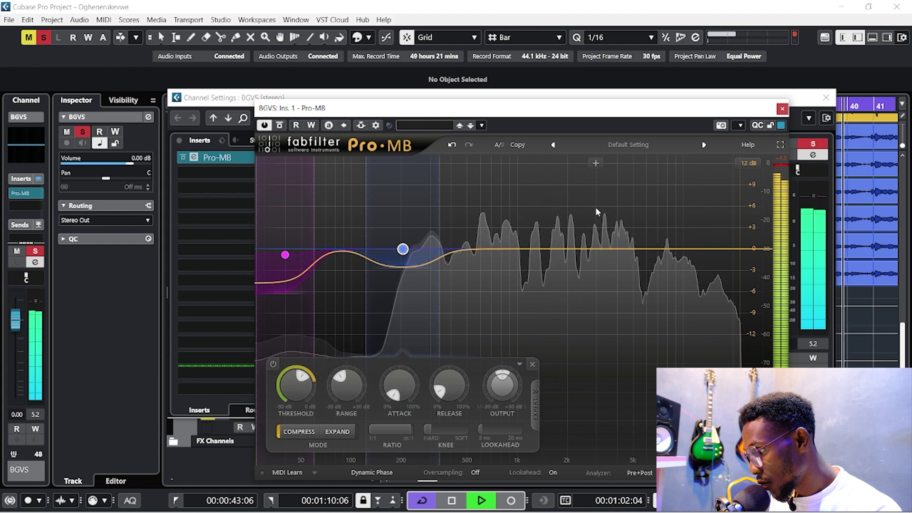
pyautogui.press('space')
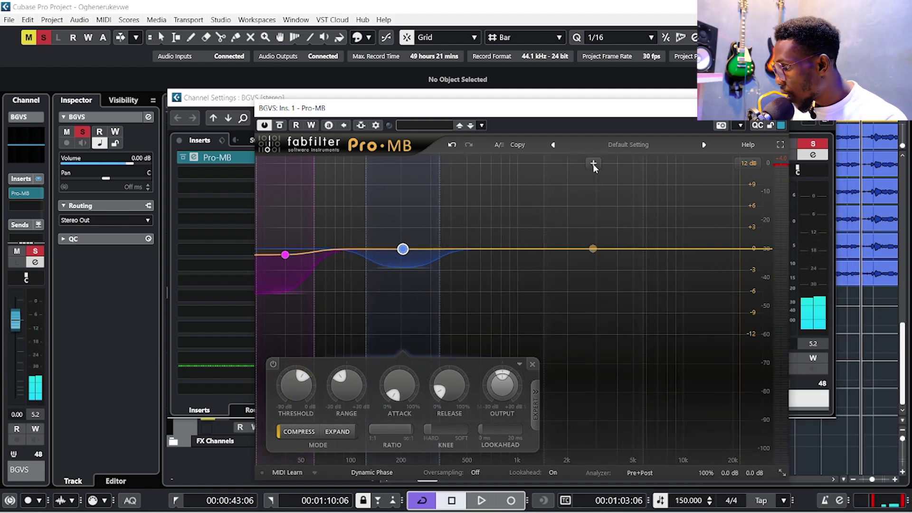
# Create a soloed third band around 3 kHz with a positive range and +4.16 dB output level, and raise its low crossover
pyautogui.click(599, 164)
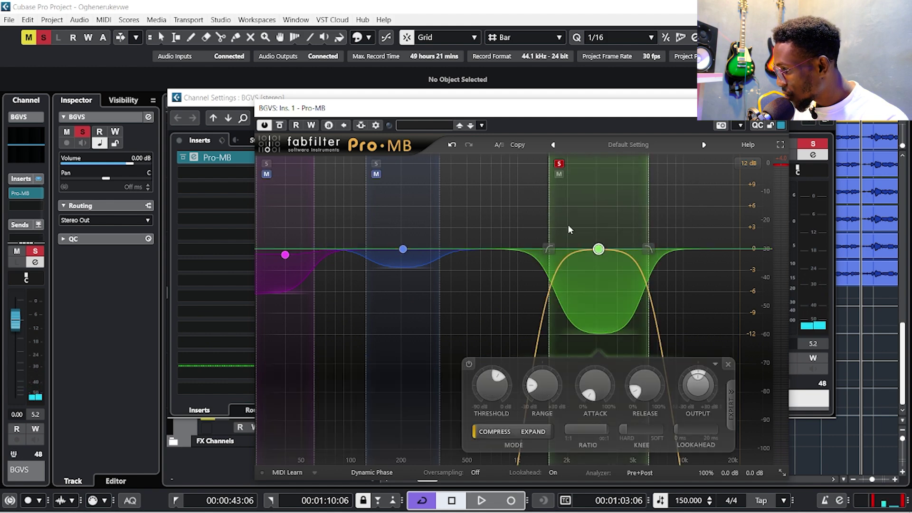
pyautogui.moveTo(551, 385); pyautogui.dragTo(553, 356)
pyautogui.moveTo(702, 380); pyautogui.dragTo(703, 368)
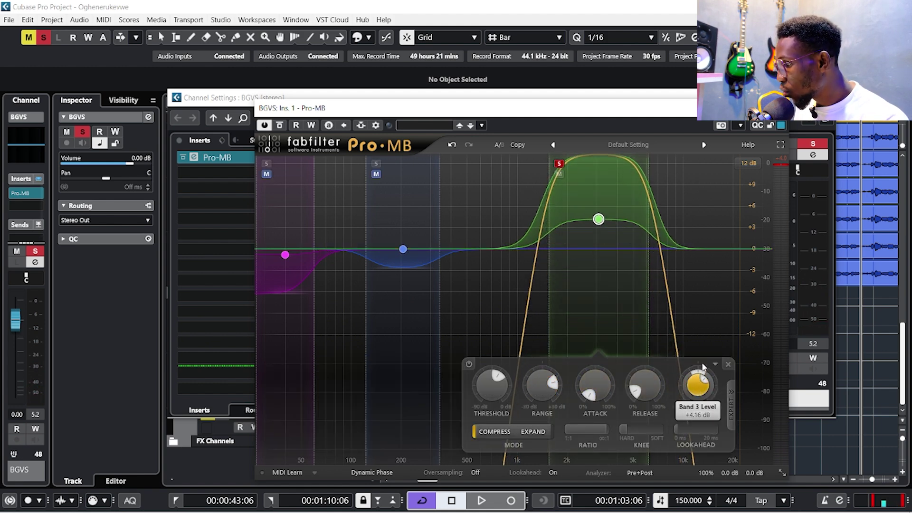
pyautogui.moveTo(542, 383); pyautogui.dragTo(543, 397)
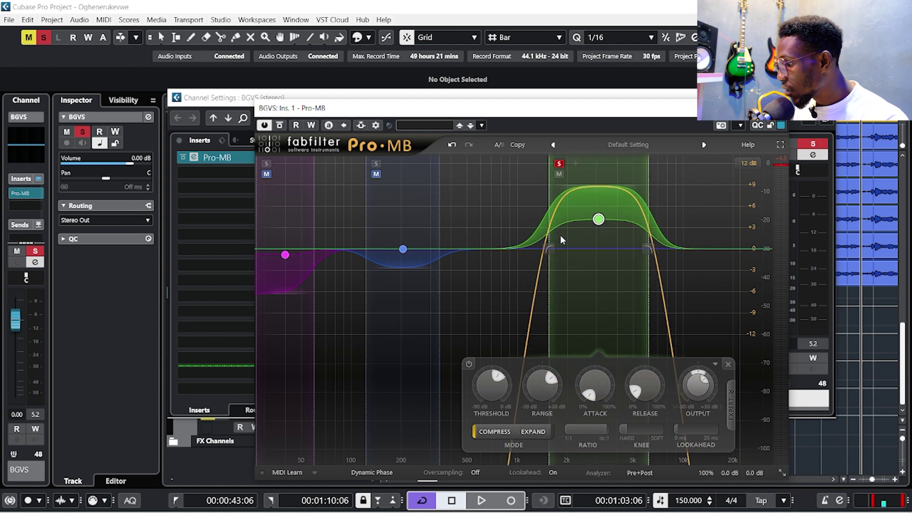
pyautogui.moveTo(548, 250); pyautogui.dragTo(561, 250)
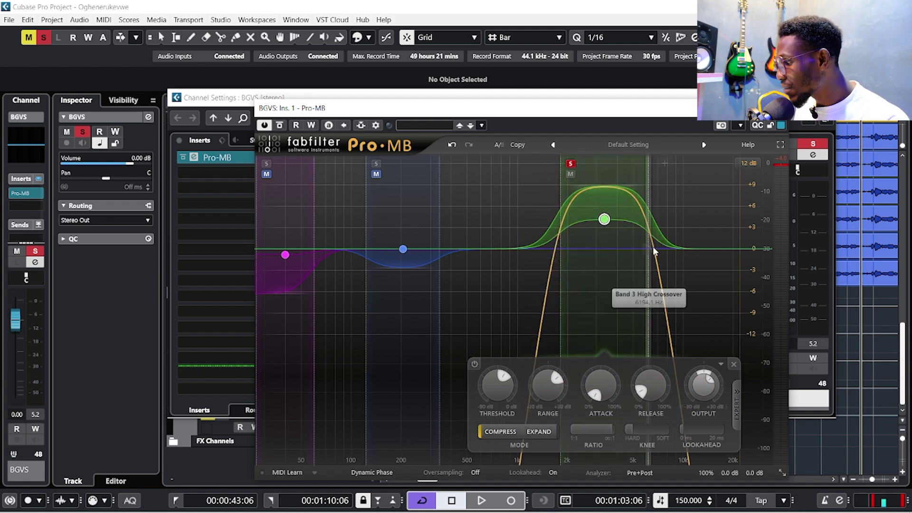
# Play the soloed third band, narrow it and shift its centre down to about 2190 Hz
pyautogui.press('space')
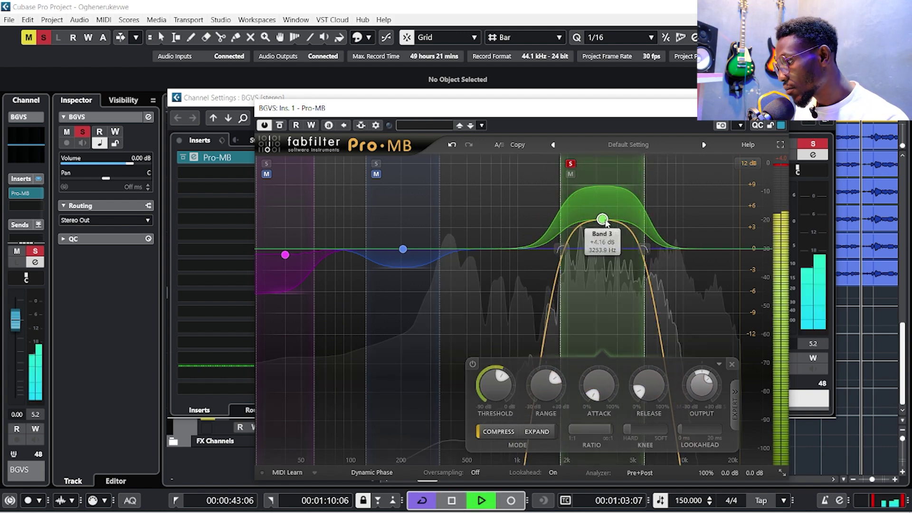
pyautogui.moveTo(603, 220); pyautogui.dragTo(605, 221)
pyautogui.scroll(-2, 605, 220)
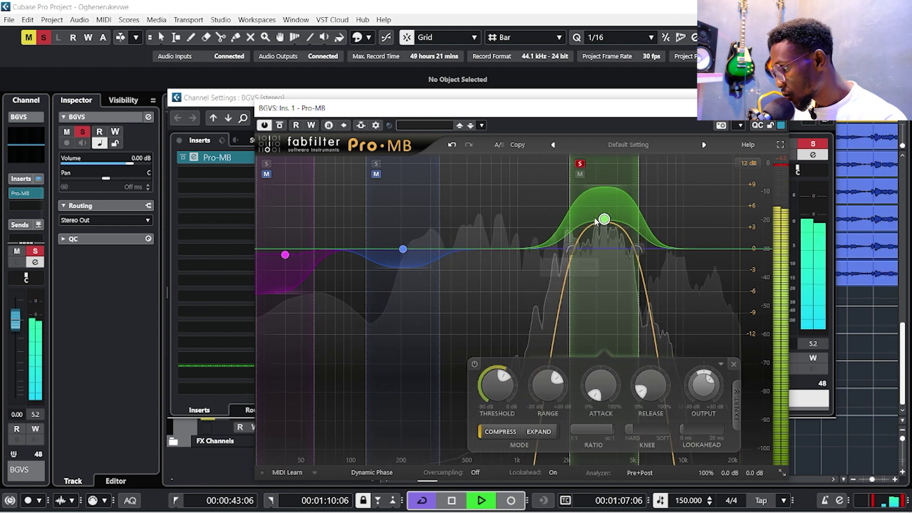
pyautogui.moveTo(605, 220); pyautogui.dragTo(575, 218)
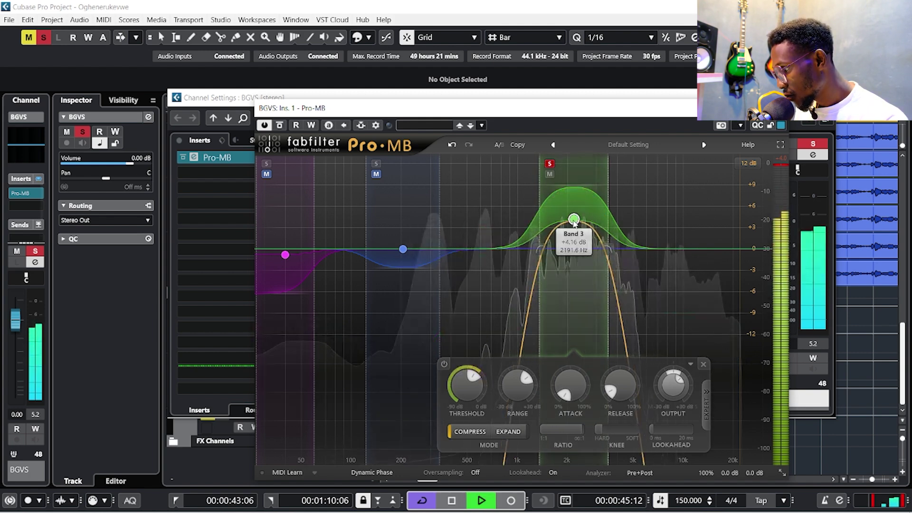
# Lower the third band's output level to near 0 dB, reduce its range to a slight cut and lower its threshold
pyautogui.scroll(-3, 672, 380)
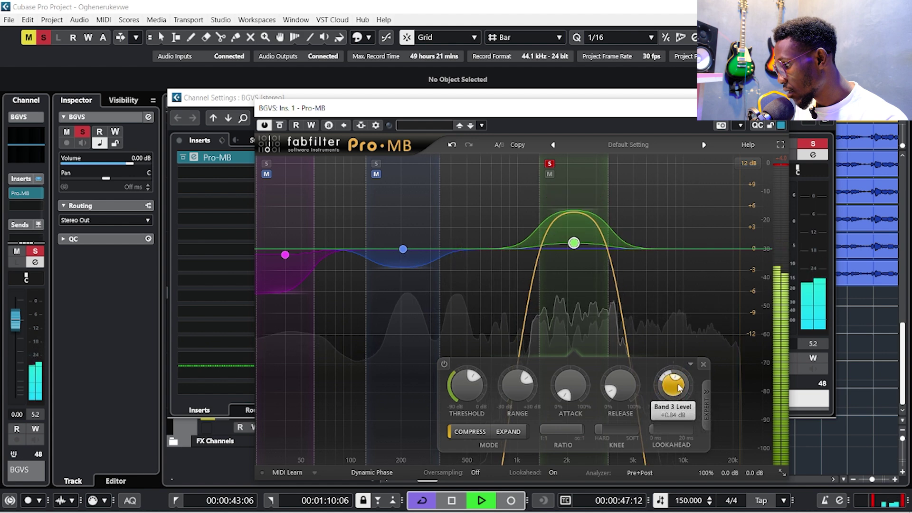
pyautogui.scroll(-2, 670, 386)
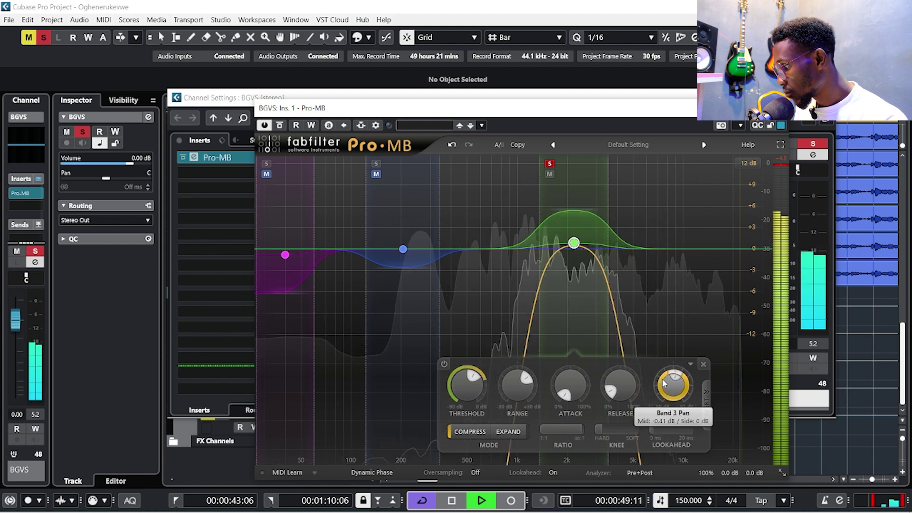
pyautogui.scroll(-4, 523, 383)
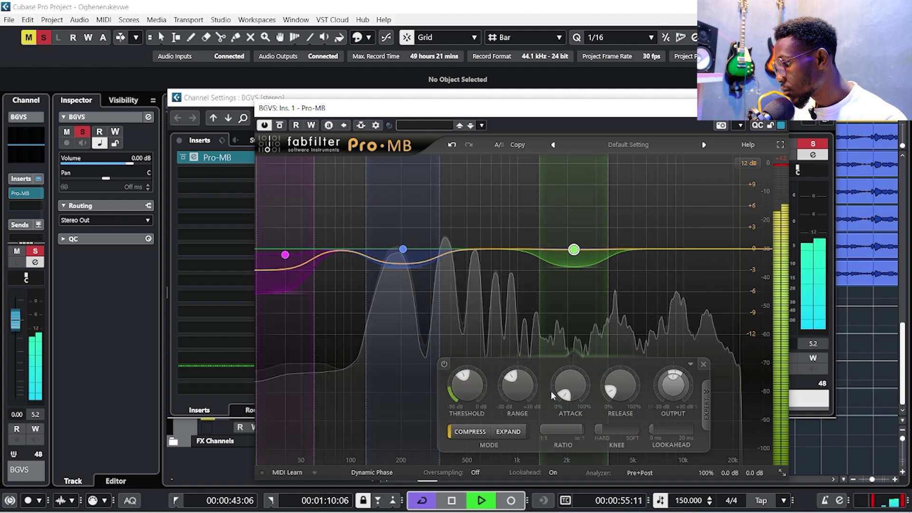
# Raise the third band's attack, adjust its ratio, set its release to about 18.3% and stop playback
pyautogui.scroll(-3, 569, 386)
pyautogui.scroll(-2, 572, 430)
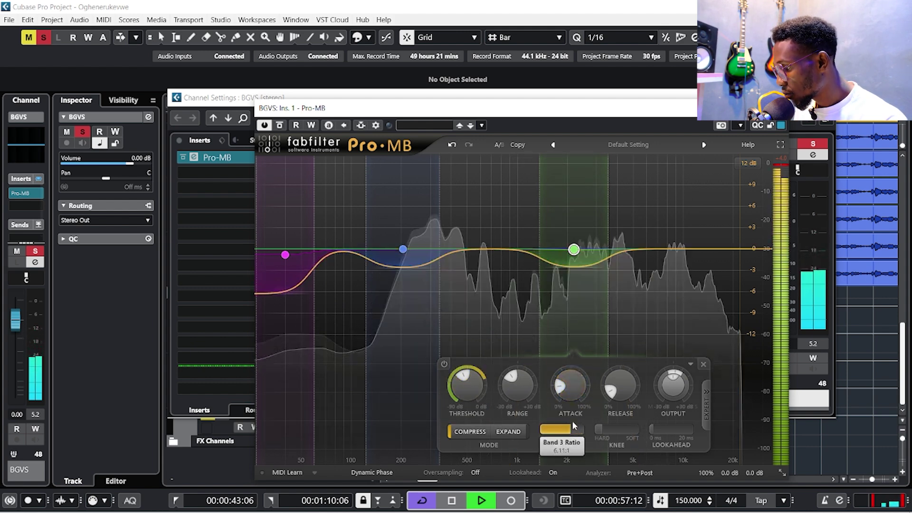
pyautogui.press('space')
pyautogui.scroll(3, 616, 384)
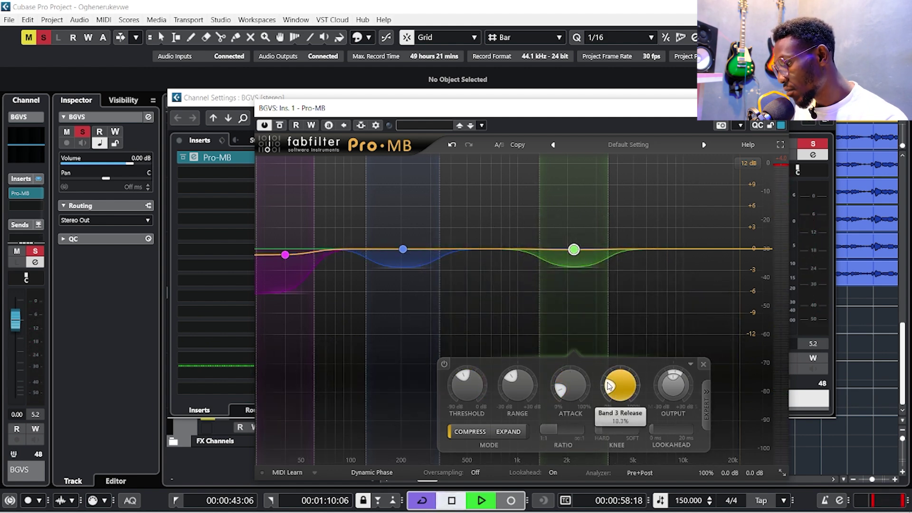
pyautogui.press('space')
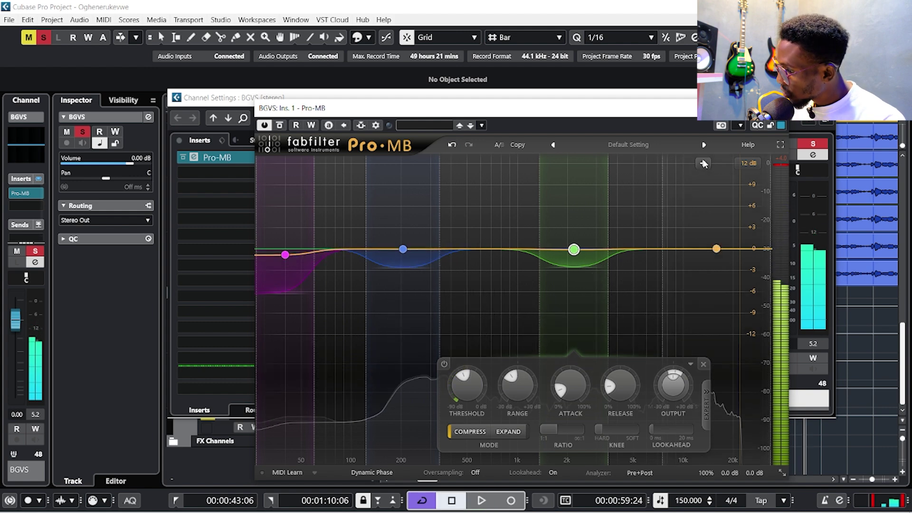
# Create a soloed fourth band over the highest frequencies, lower its threshold, set its range to about -5.07 dB and start playback
pyautogui.click(704, 164)
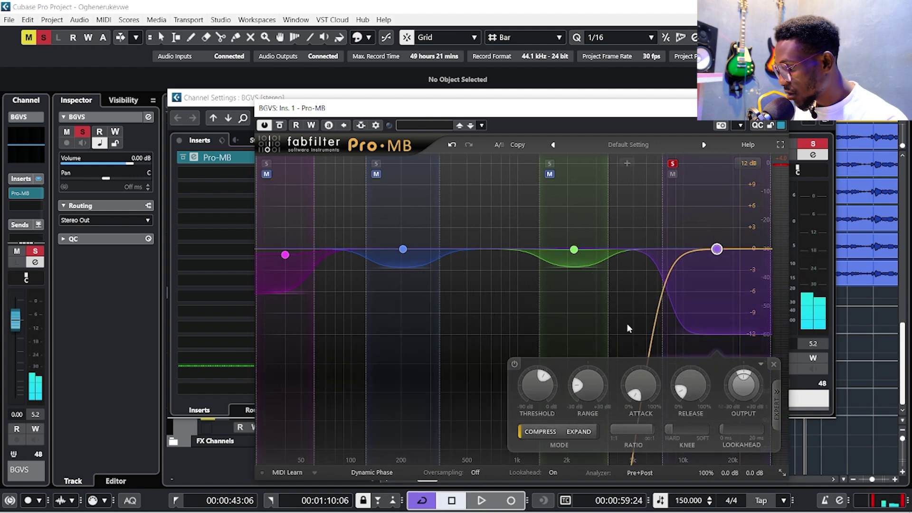
pyautogui.moveTo(580, 399); pyautogui.dragTo(581, 386)
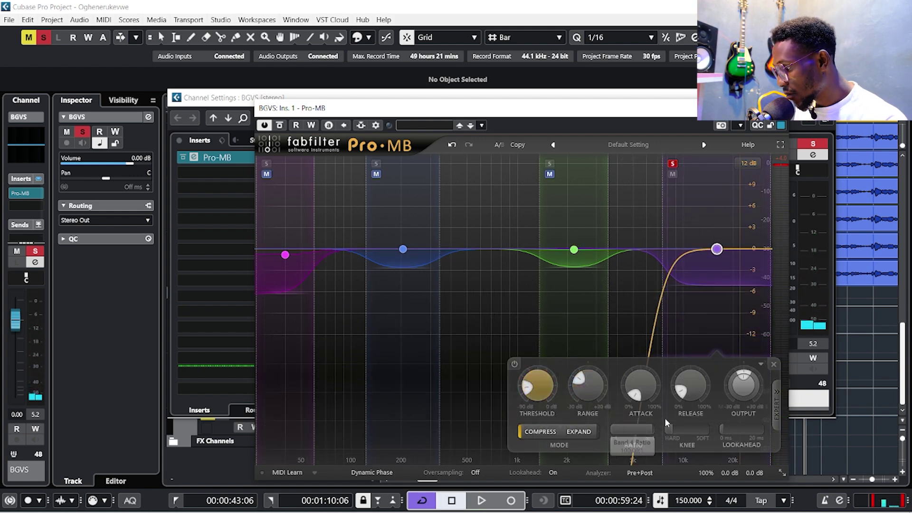
pyautogui.press('space')
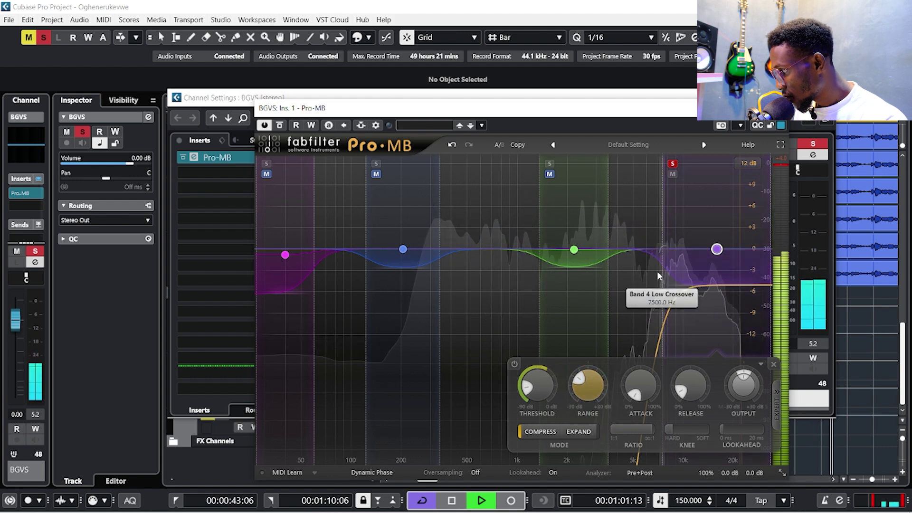
# Raise the fourth band's low crossover, reduce its range amount, set its attack to about 34.5% and stop playback
pyautogui.moveTo(663, 250); pyautogui.dragTo(690, 246)
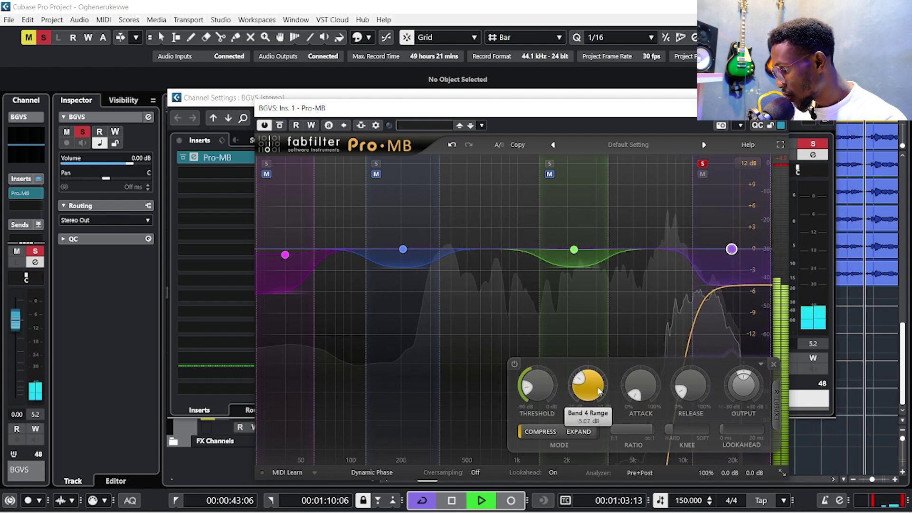
pyautogui.moveTo(640, 392); pyautogui.dragTo(641, 383)
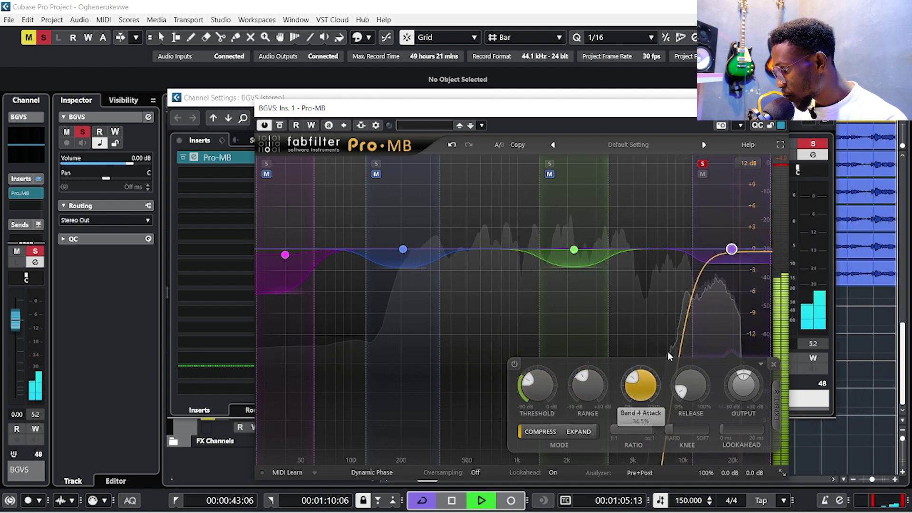
pyautogui.press('space')
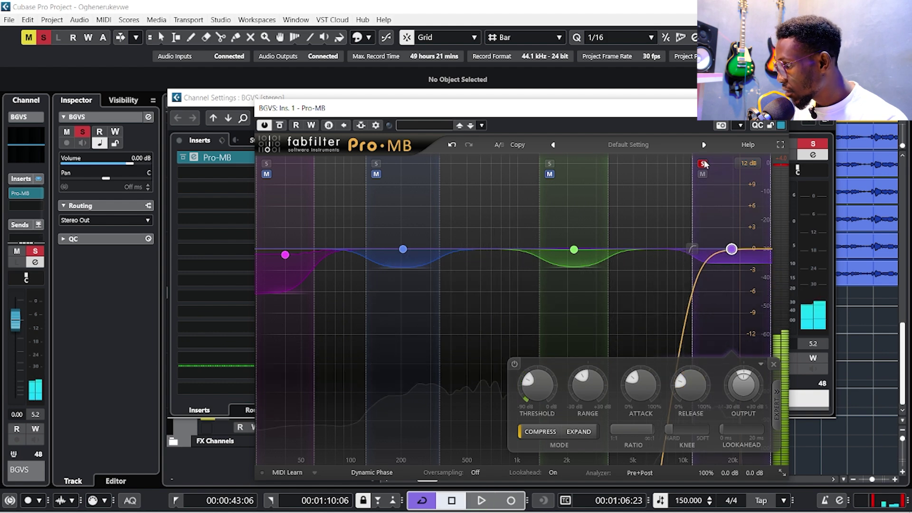
# Close Pro-MB and search the BGVS channel strip presets for "Vocal"
pyautogui.click(782, 108)
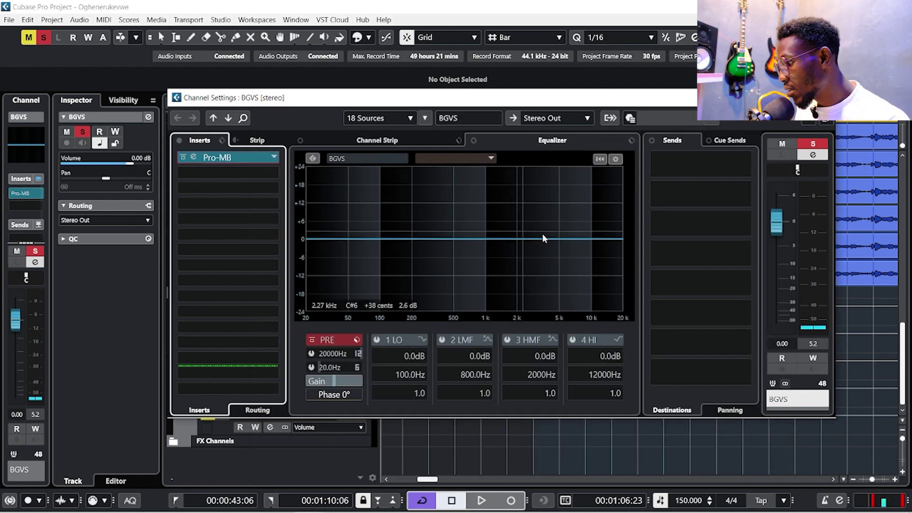
pyautogui.click(436, 139)
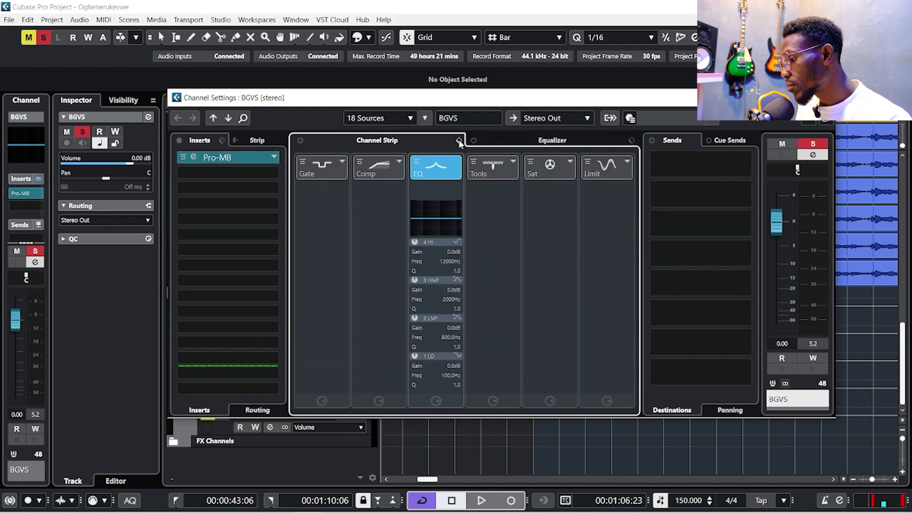
pyautogui.click(459, 141)
pyautogui.click(473, 157)
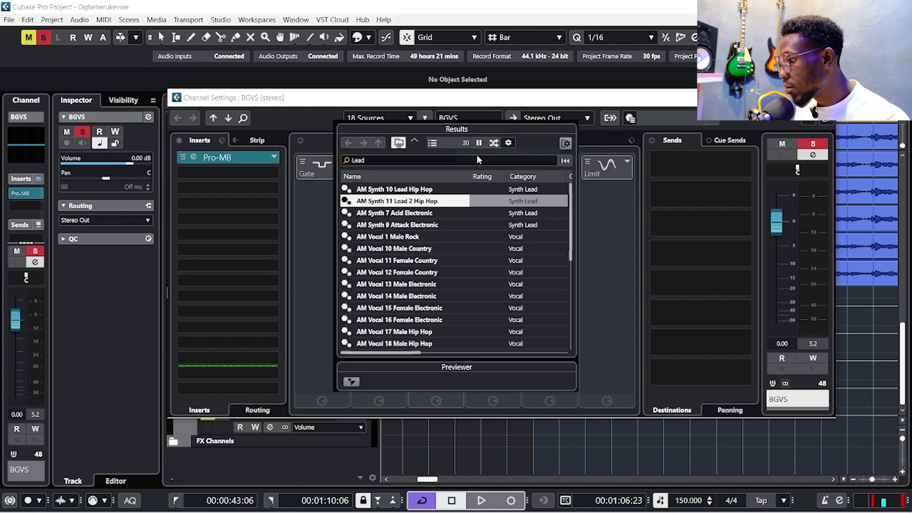
pyautogui.click(384, 162)
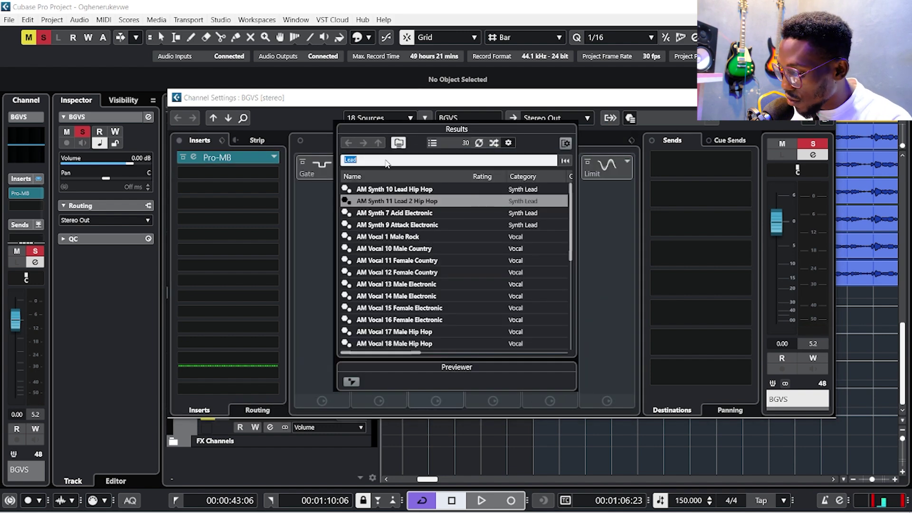
pyautogui.write('Vocal')
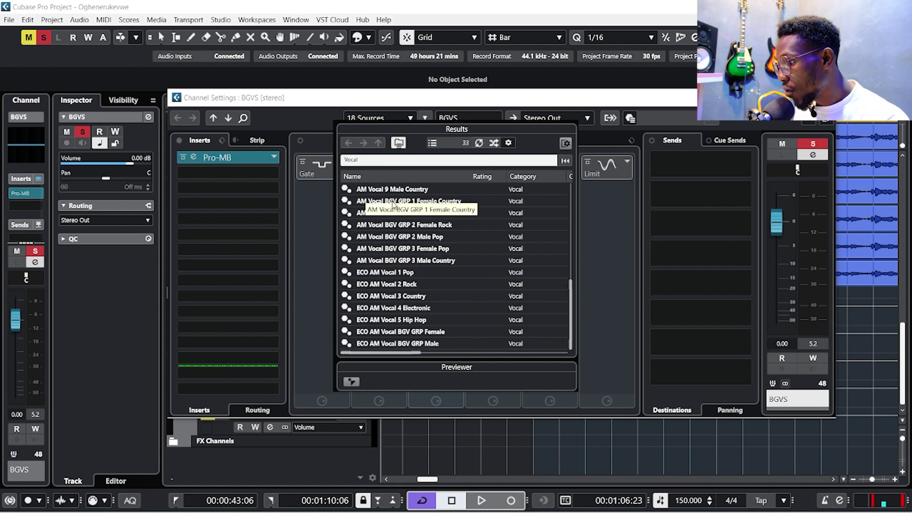
# Load the "AM Vocal BGV GRP 1 Female Country" preset into the BGVS channel strip
pyautogui.click(432, 205)
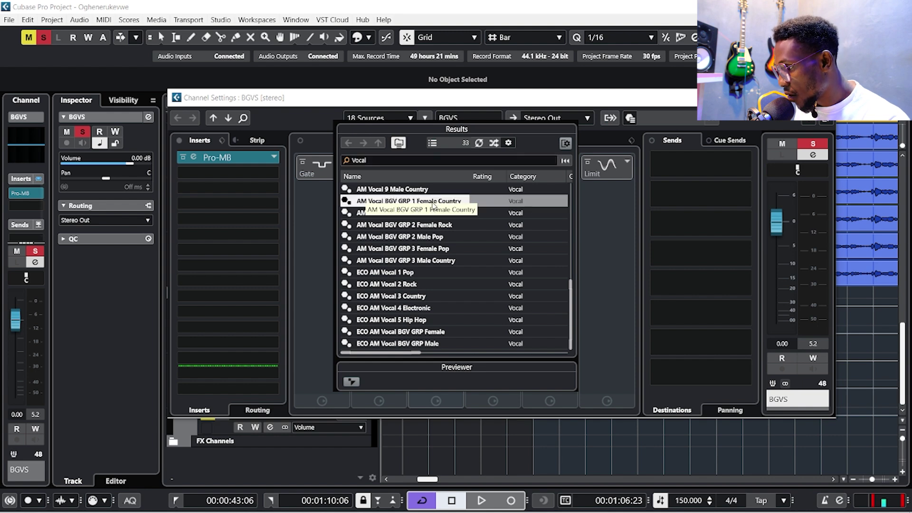
pyautogui.doubleClick(433, 201)
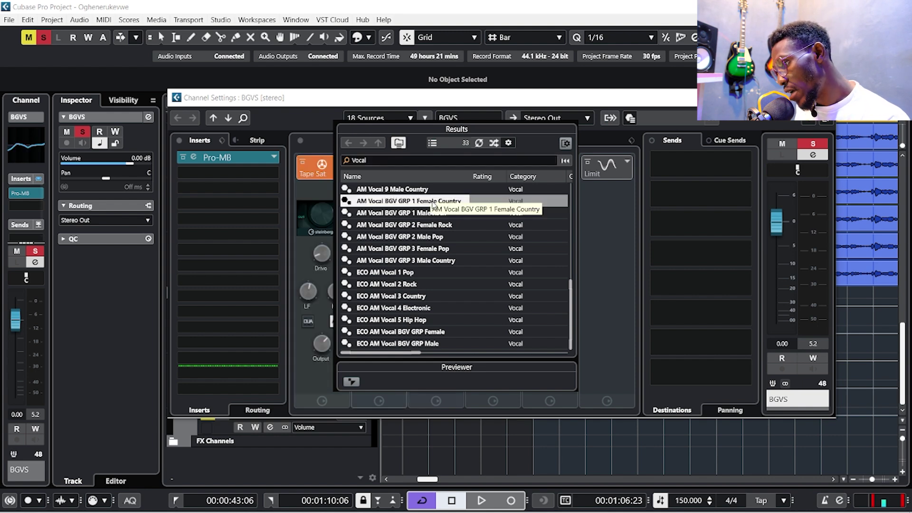
pyautogui.press('Escape')
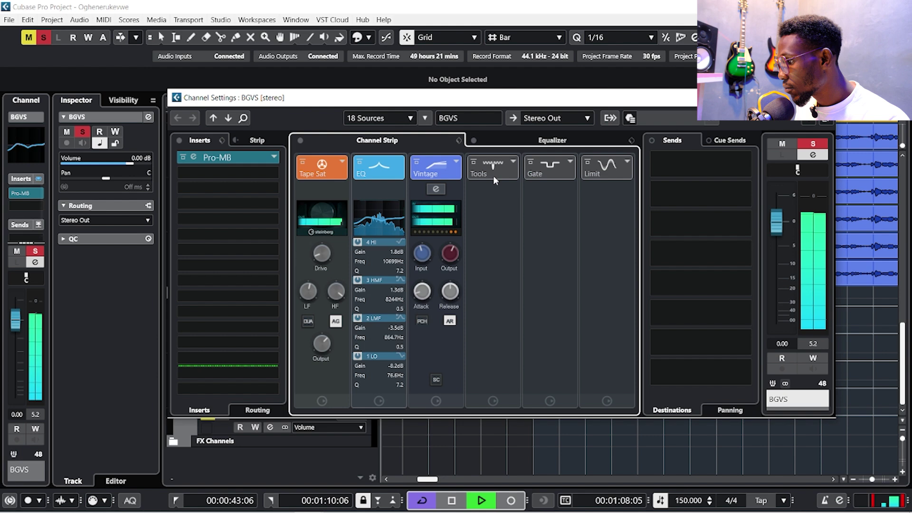
# Set the BGVS equalizer's low band Q to 3.1, band 3 to 2.0 dB at 5063 Hz, and band 4 to 4.7 dB at 15839 Hz
pyautogui.click(523, 141)
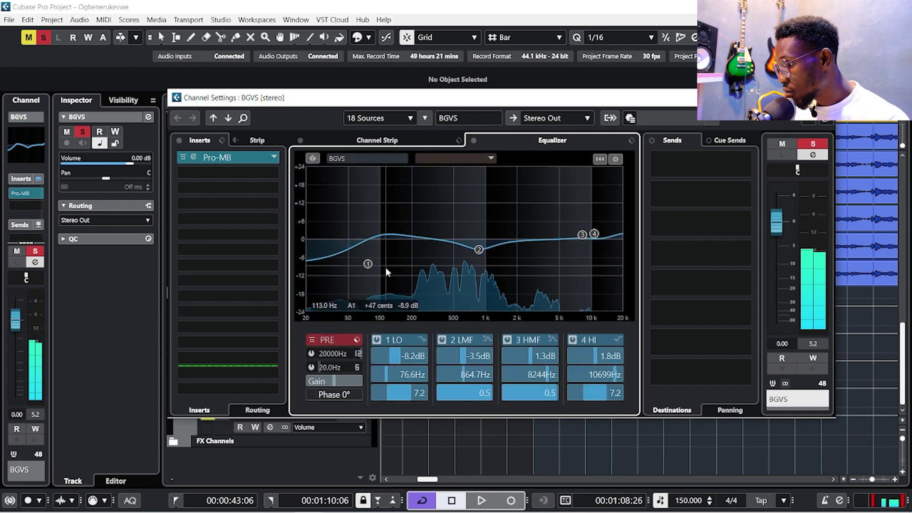
pyautogui.scroll(-5, 387, 392)
pyautogui.moveTo(595, 234); pyautogui.dragTo(612, 224)
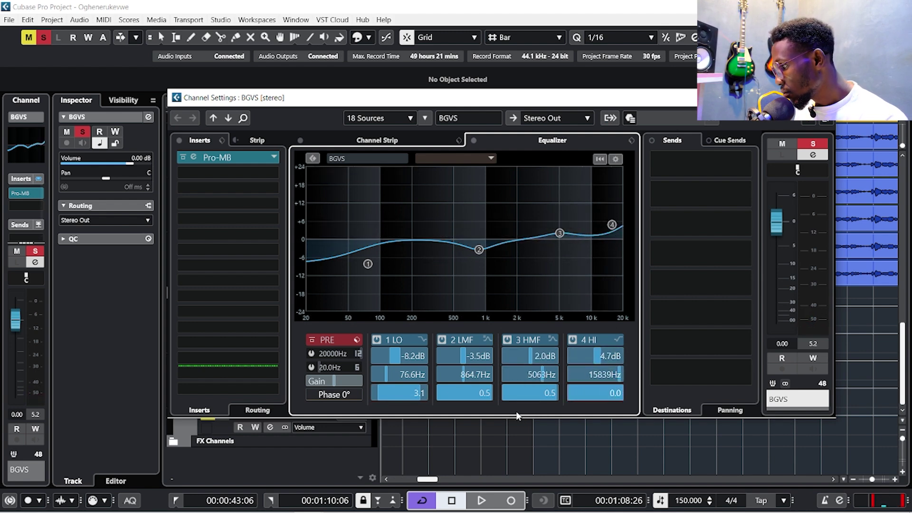
# Start playback and adjust the BGVS equalizer: band 3 to 2.6 dB at 7665 Hz, band 2 to 939.1 Hz
pyautogui.press('space')
pyautogui.moveTo(559, 233); pyautogui.dragTo(573, 231)
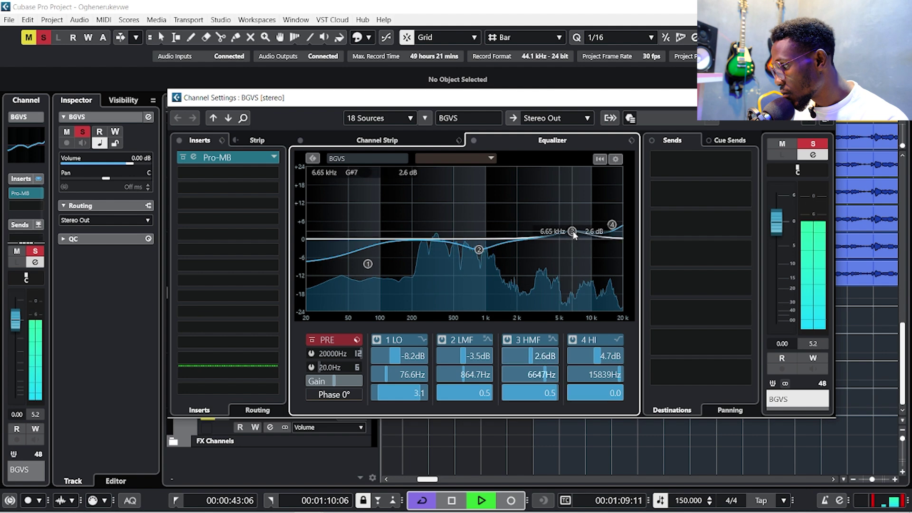
pyautogui.moveTo(479, 249); pyautogui.dragTo(483, 250)
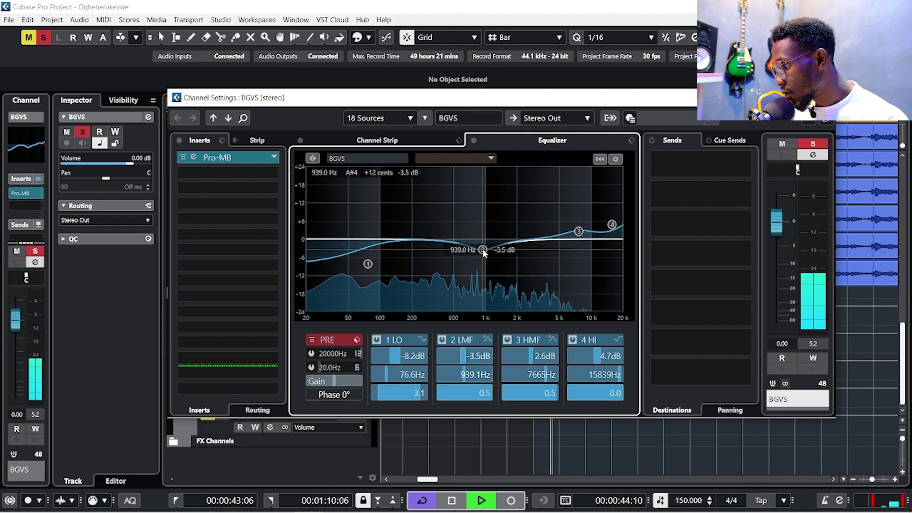
# Unload the VintageCompressor from the BGVS channel strip's compressor slot
pyautogui.click(420, 138)
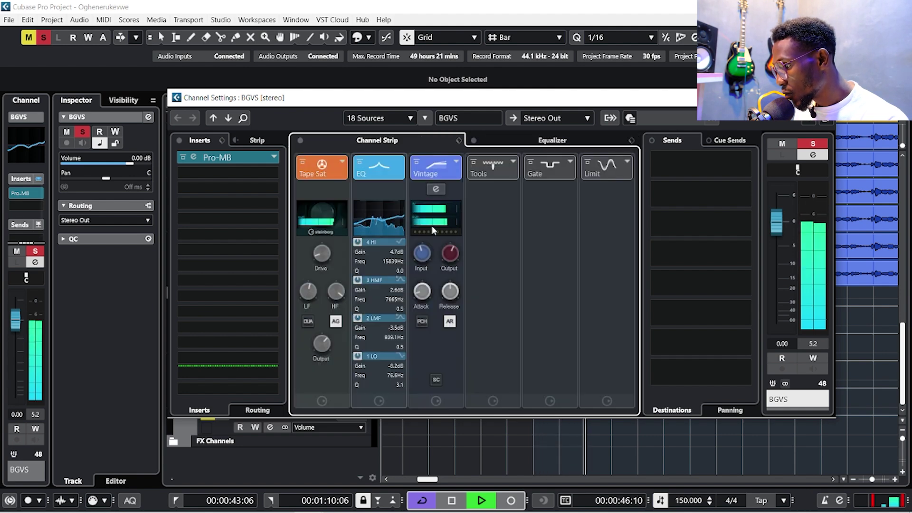
pyautogui.click(458, 162)
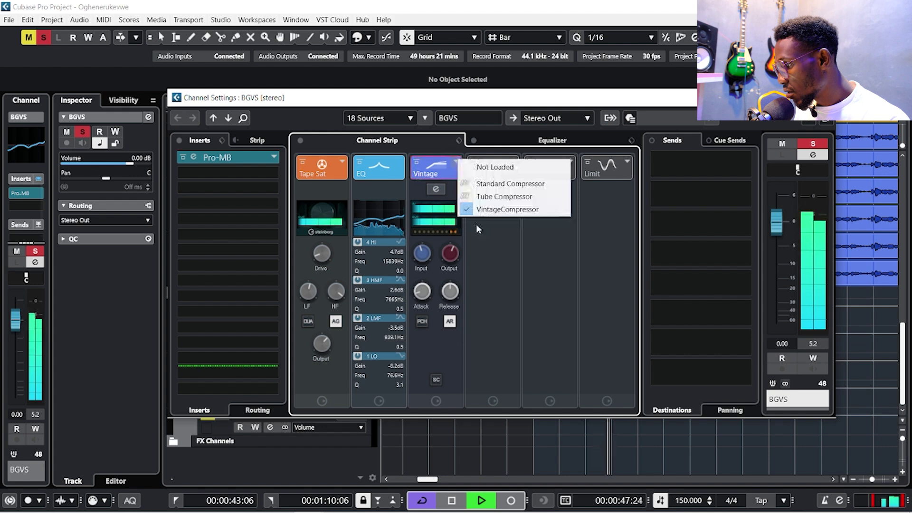
pyautogui.click(488, 169)
pyautogui.click(431, 293)
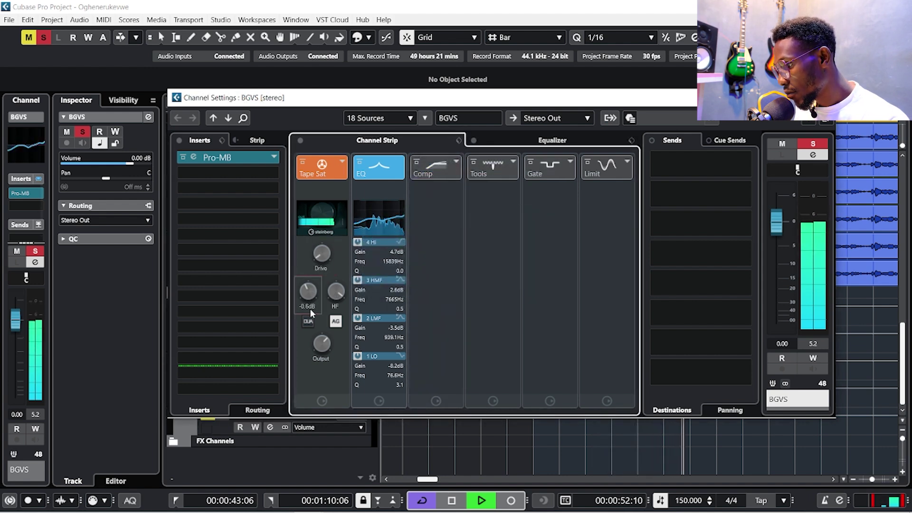
# Stop playback and enable the BGVS equalizer's low-cut filter at 53.4 Hz with a 36 dB/Oct slope
pyautogui.click(496, 142)
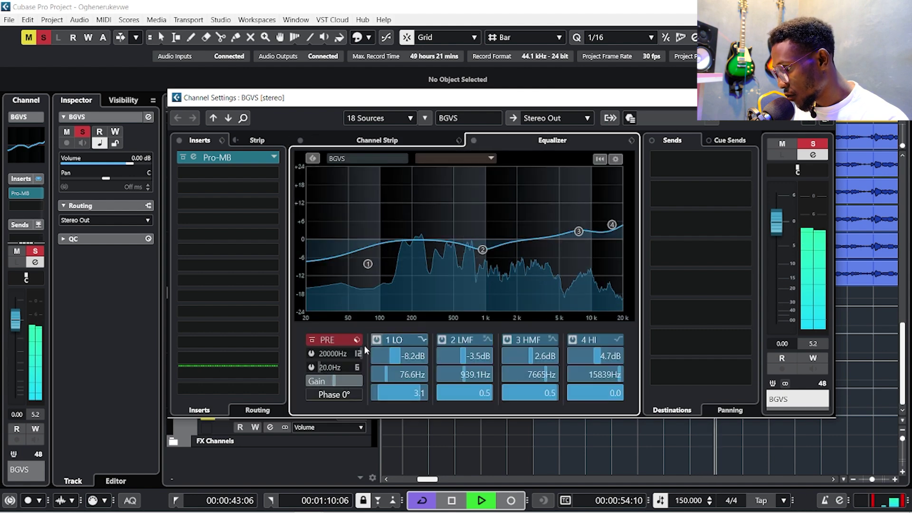
pyautogui.press('space')
pyautogui.moveTo(331, 368); pyautogui.dragTo(357, 367)
pyautogui.click(357, 368)
pyautogui.click(394, 412)
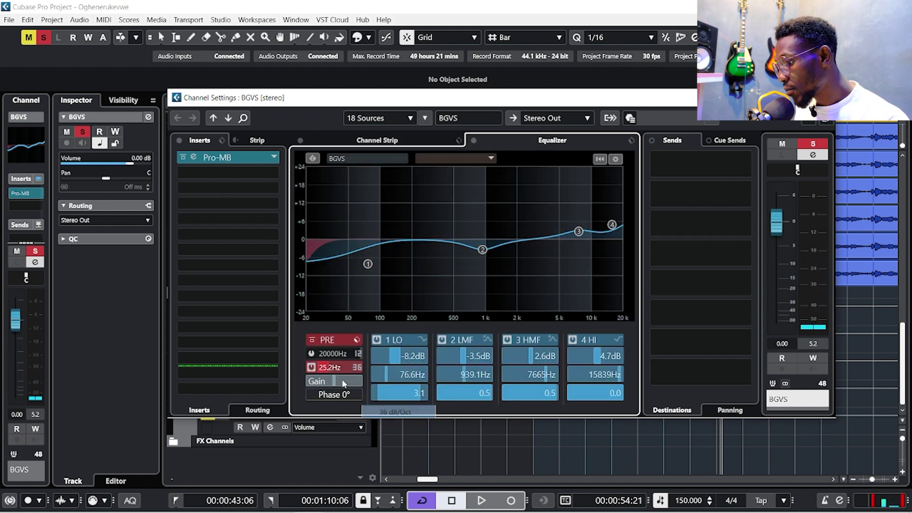
pyautogui.moveTo(323, 368); pyautogui.dragTo(334, 368)
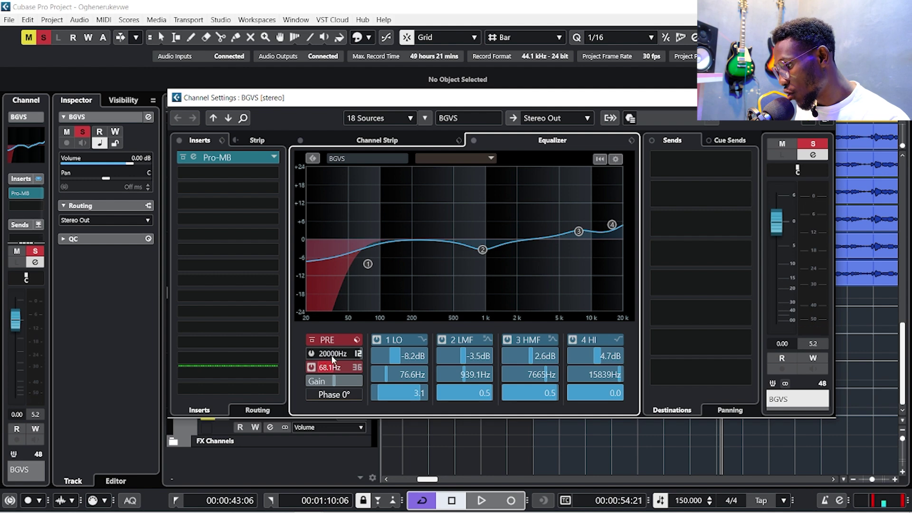
pyautogui.scroll(2, 341, 370)
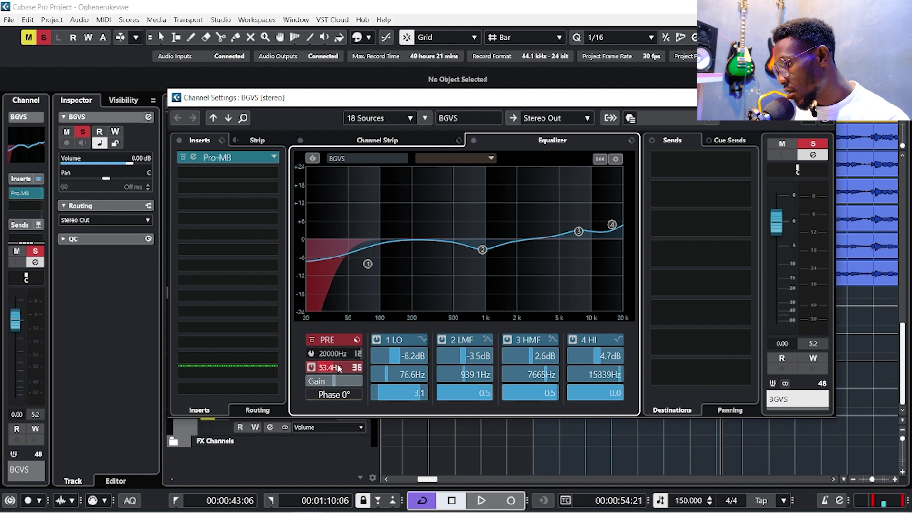
# Load the Pro-C 2 compressor into the second BGVS insert slot
pyautogui.press('space')
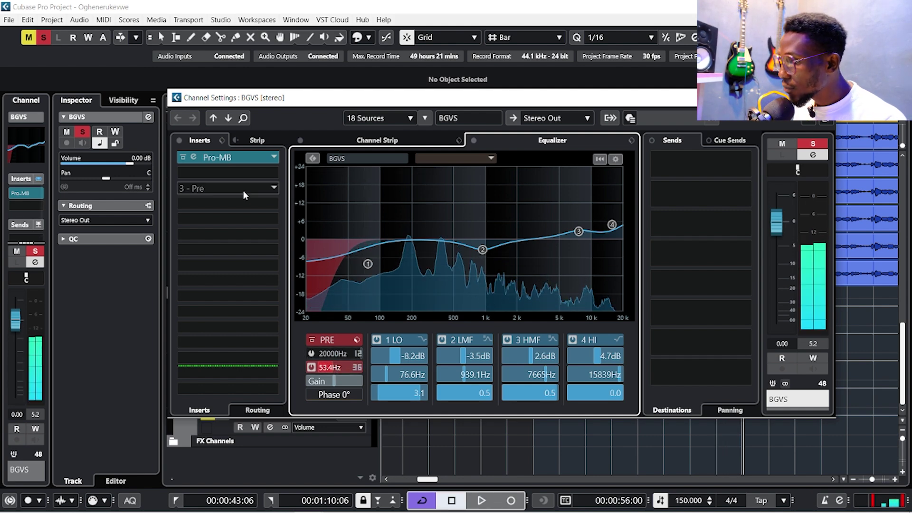
pyautogui.click(247, 172)
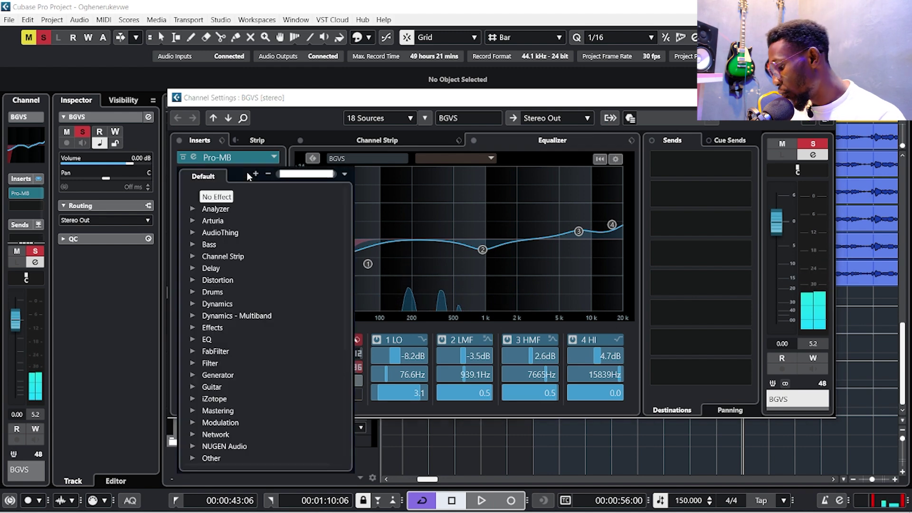
pyautogui.write('pro')
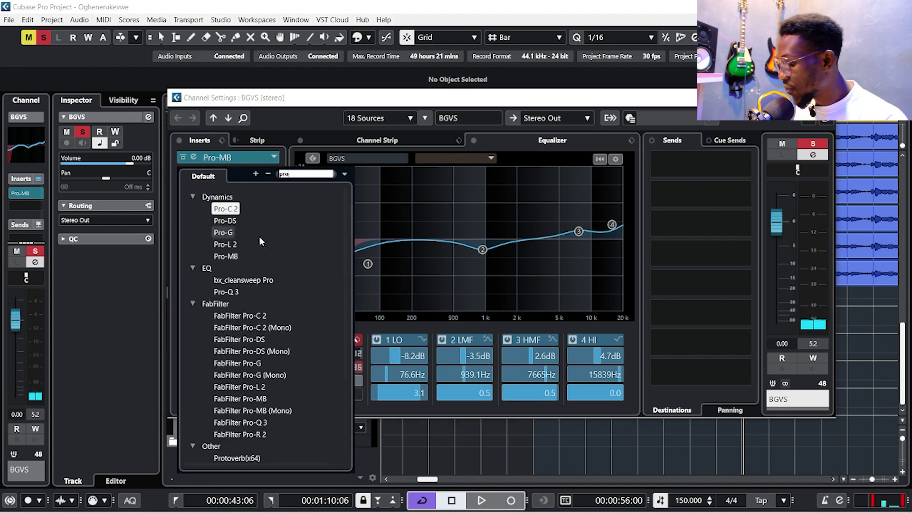
pyautogui.press('Return')
# Play the background vocals, set Pro-C 2's ratio to 3.22:1 and raise its threshold
pyautogui.scroll(-2, 270, 289)
pyautogui.press('space')
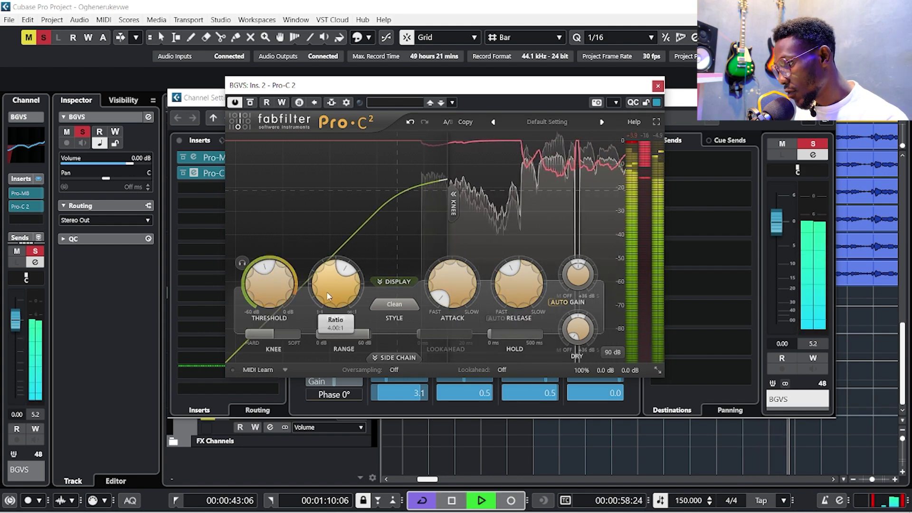
pyautogui.scroll(1, 269, 285)
pyautogui.scroll(-3, 332, 292)
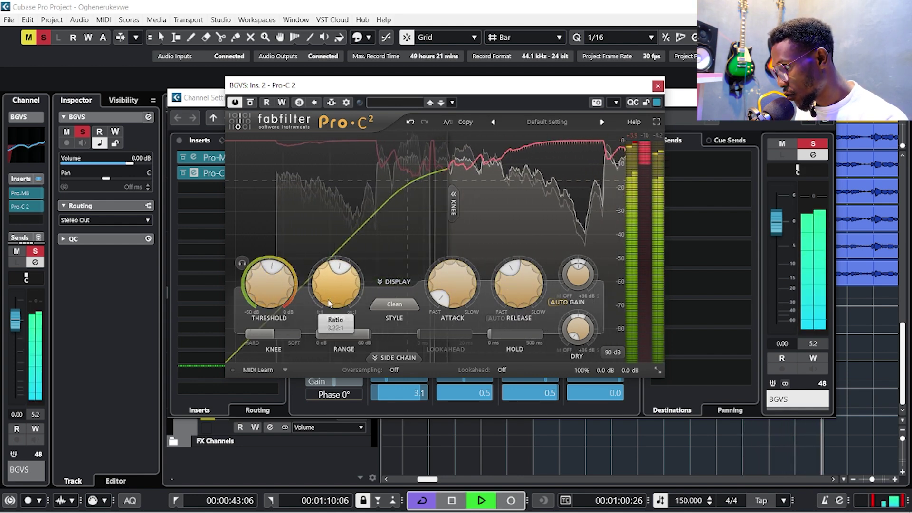
pyautogui.scroll(2, 269, 283)
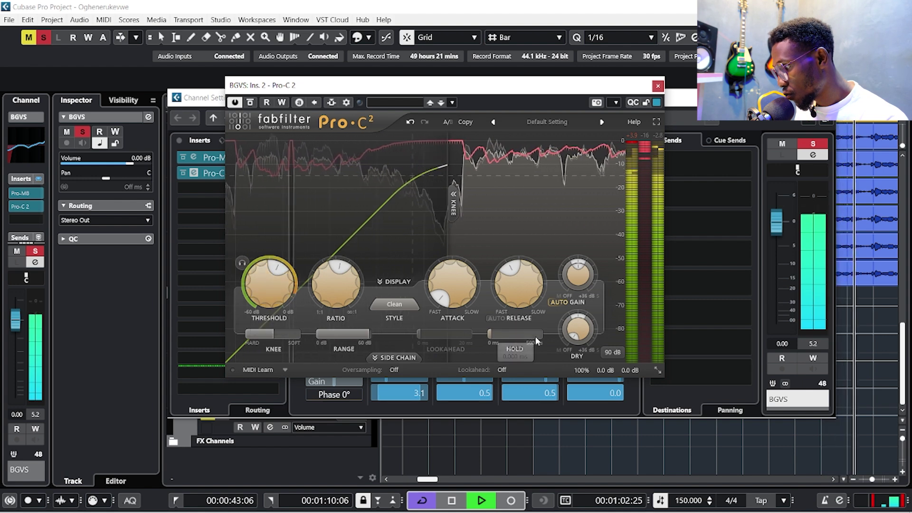
# Set Pro-C 2's dry gain to -9.14 dB, lengthen its hold, stop playback and close the plug-in
pyautogui.scroll(3, 578, 329)
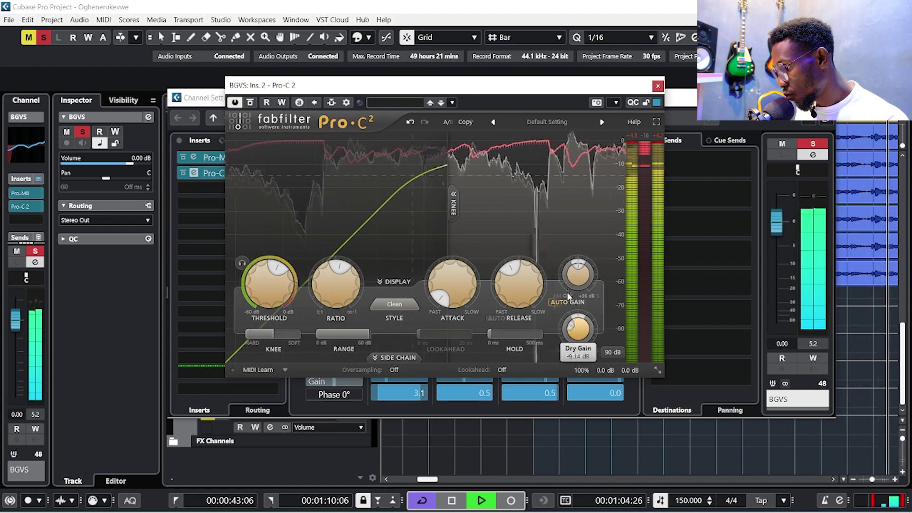
pyautogui.moveTo(524, 302)
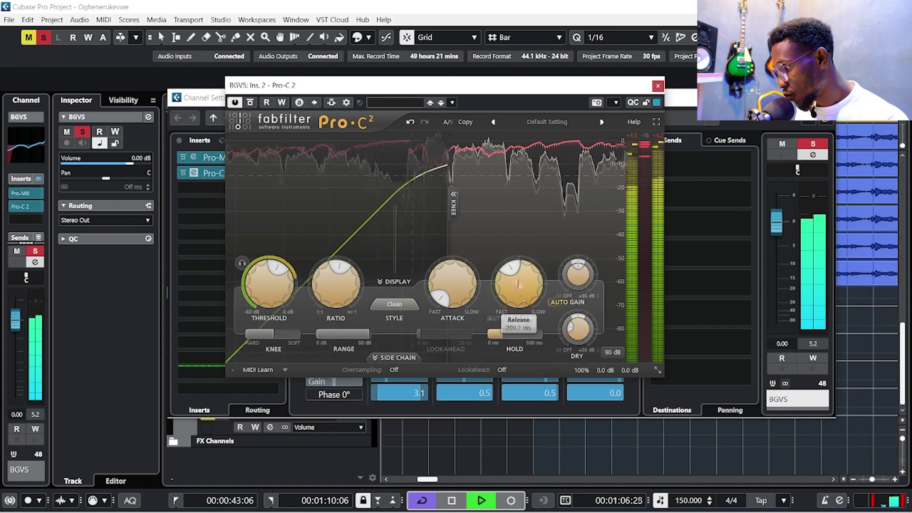
pyautogui.moveTo(333, 340)
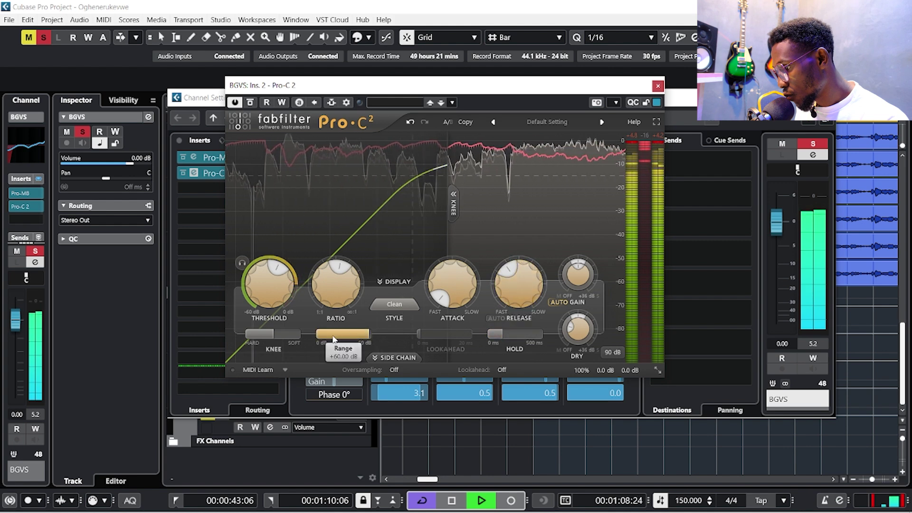
pyautogui.press('space')
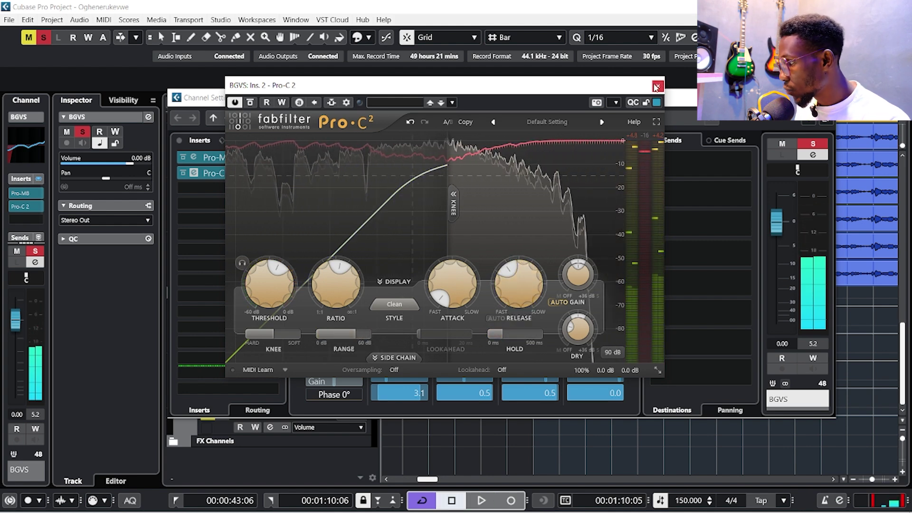
pyautogui.click(656, 86)
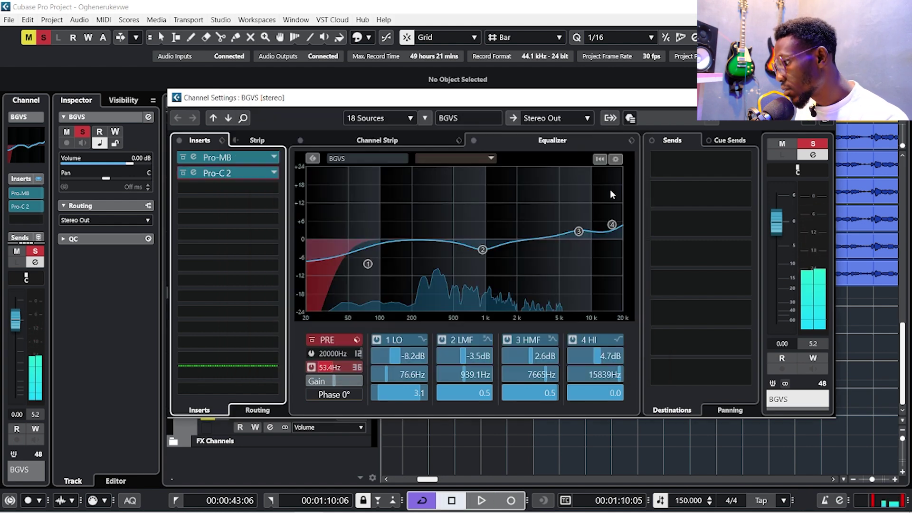
# Load Pro-Q 3 into the third BGVS insert slot and add a 1.18 dB bell boost at 10724 Hz
pyautogui.click(236, 187)
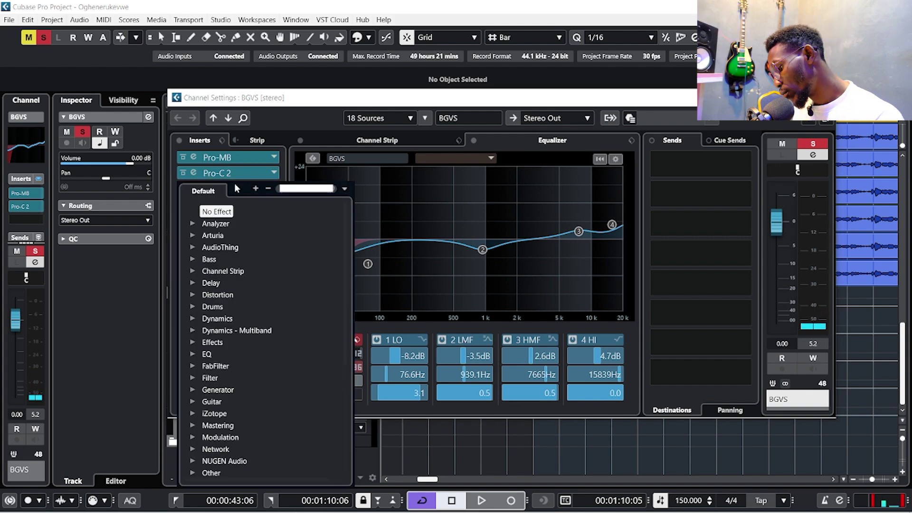
pyautogui.write('proi')
pyautogui.press('Return')
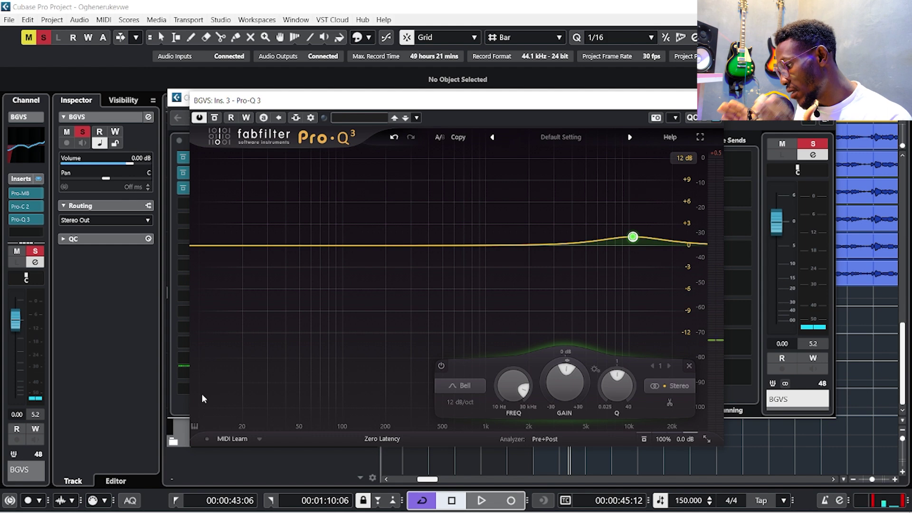
pyautogui.moveTo(632, 237)
# In Pro-Q 3, cut 2.09 dB at 1824.6 Hz with Q 3.234, boost 1.76 dB at 169.84 Hz with Q 1.955, and close it
pyautogui.press('space')
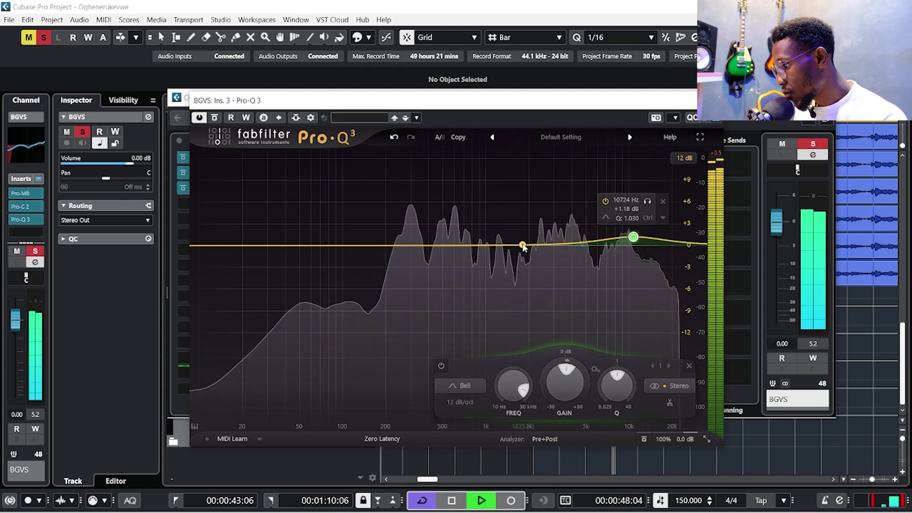
pyautogui.moveTo(508, 245); pyautogui.dragTo(526, 264)
pyautogui.press('space')
pyautogui.moveTo(381, 248); pyautogui.dragTo(375, 235)
pyautogui.scroll(3, 381, 234)
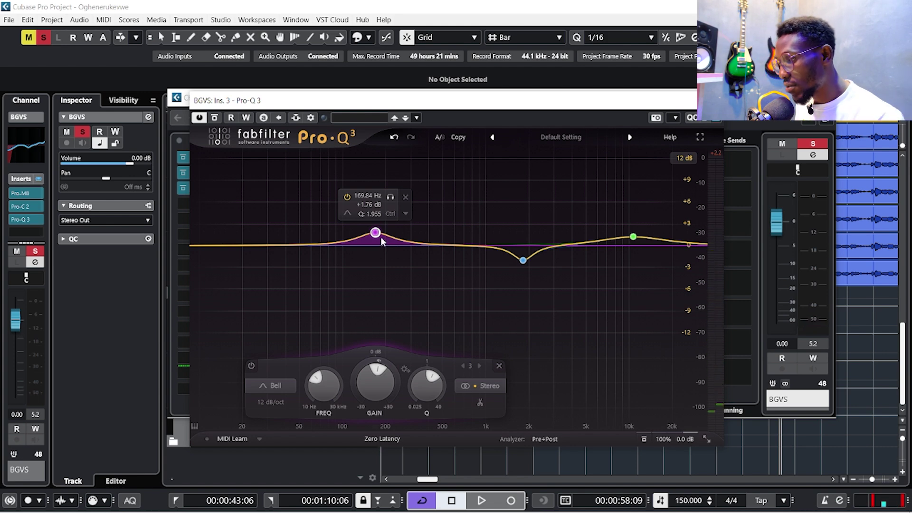
pyautogui.press('space')
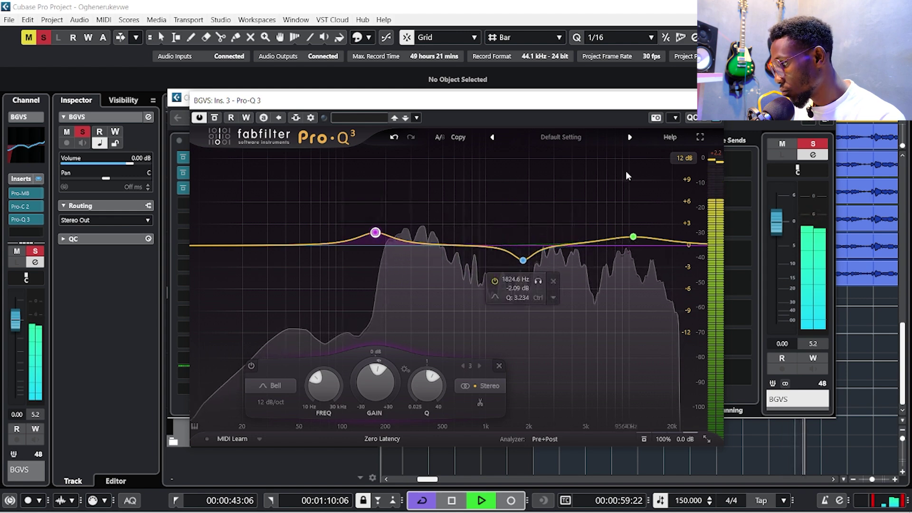
pyautogui.press('space')
pyautogui.click(714, 100)
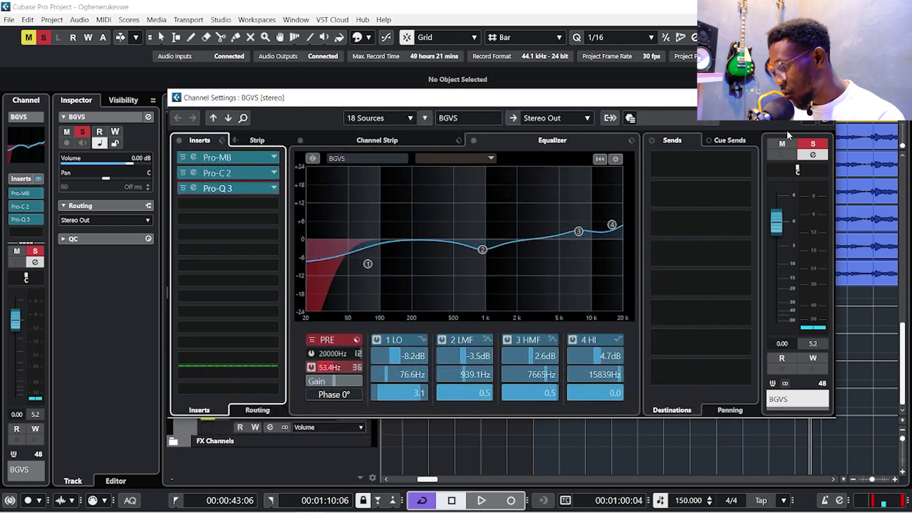
# Browse the effects for the fourth BGVS insert slot, search for "fresh" and load the Fresh Air plug-in
pyautogui.click(232, 205)
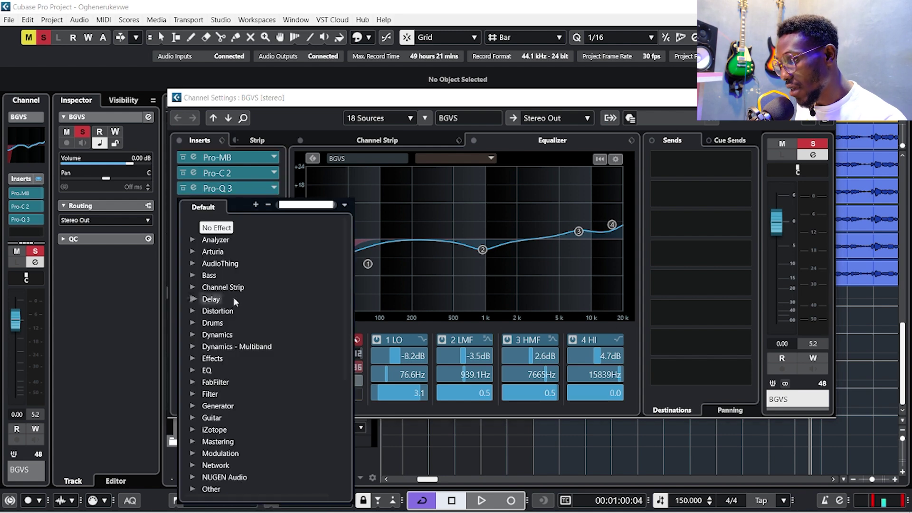
pyautogui.click(192, 358)
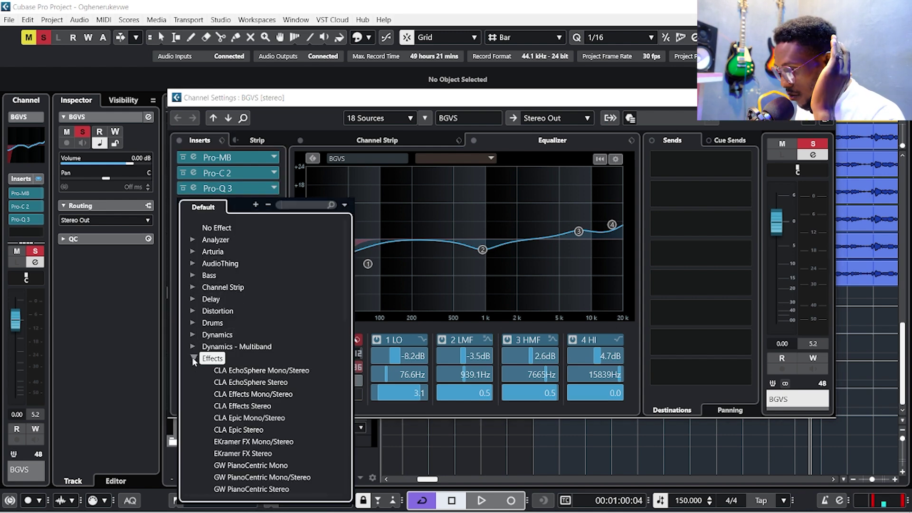
pyautogui.scroll(-5, 272, 395)
pyautogui.scroll(-10, 266, 388)
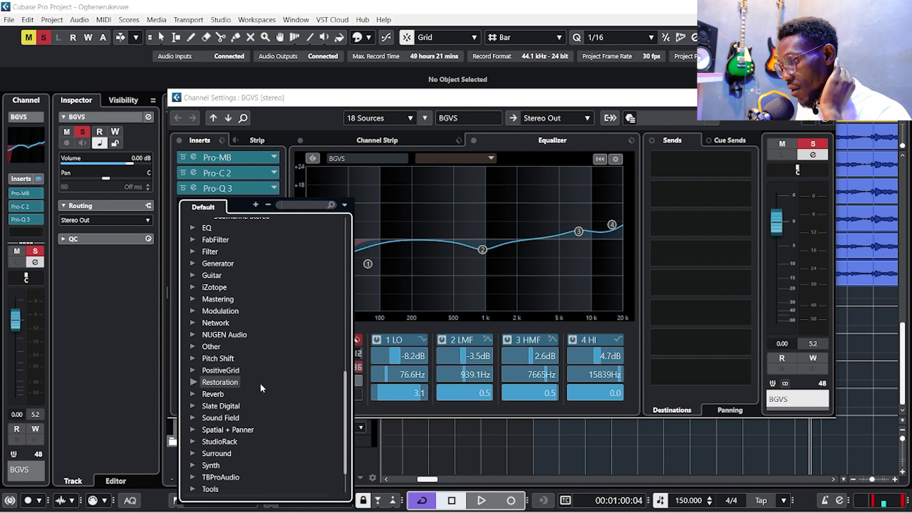
pyautogui.scroll(15, 261, 378)
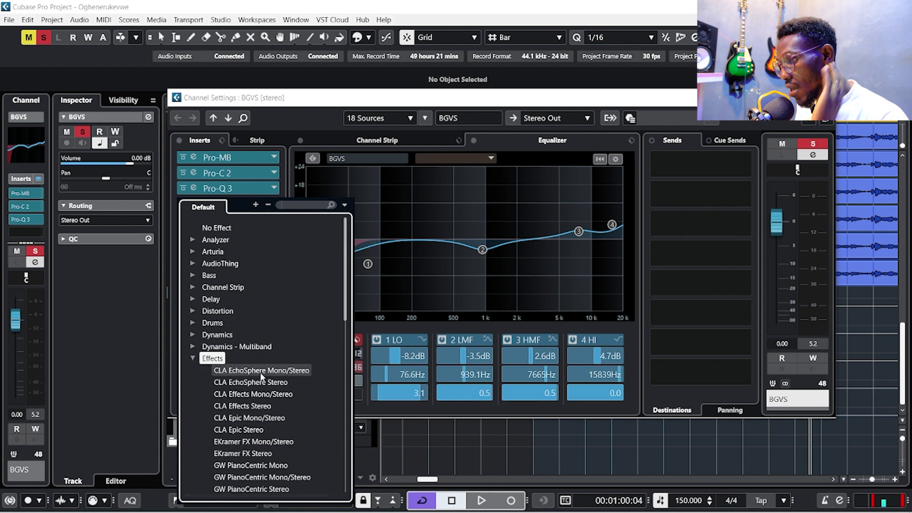
pyautogui.click(289, 205)
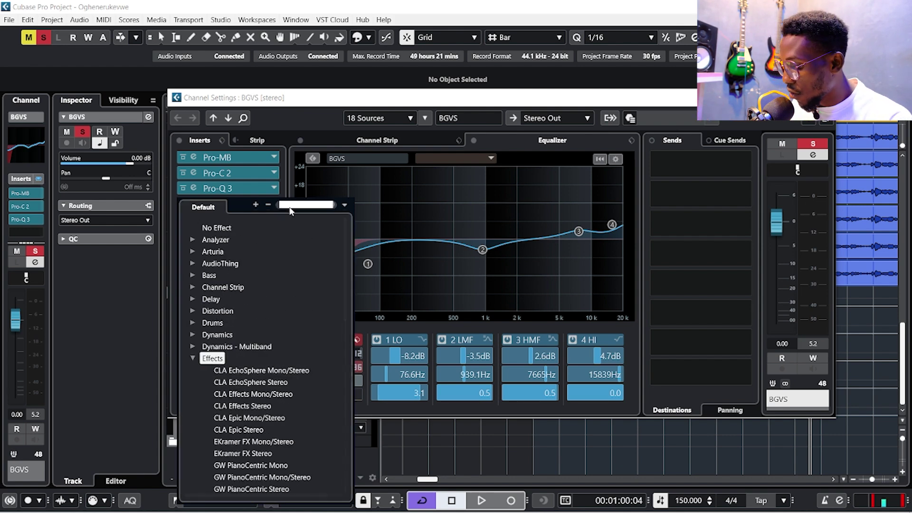
pyautogui.write('fresh')
pyautogui.click(287, 247)
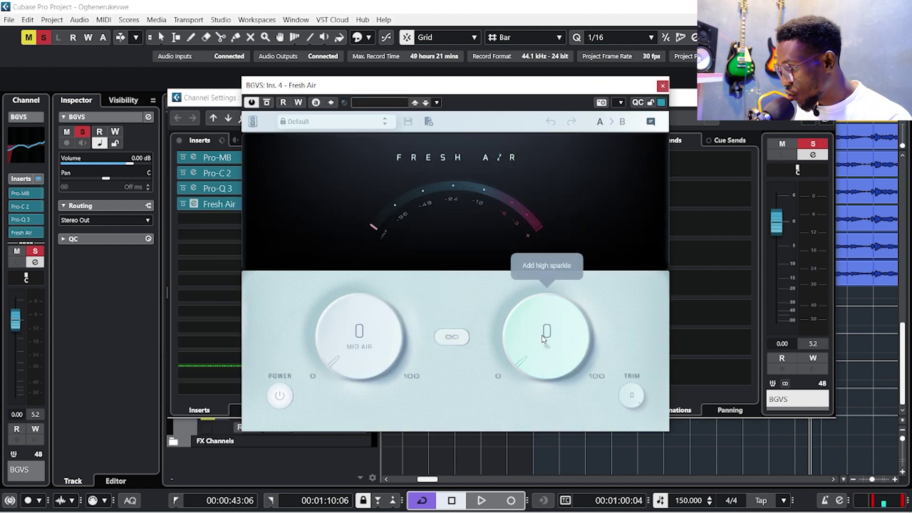
# Set Fresh Air's High Air amount to 10 while the background vocals play
pyautogui.moveTo(540, 340); pyautogui.dragTo(528, 321)
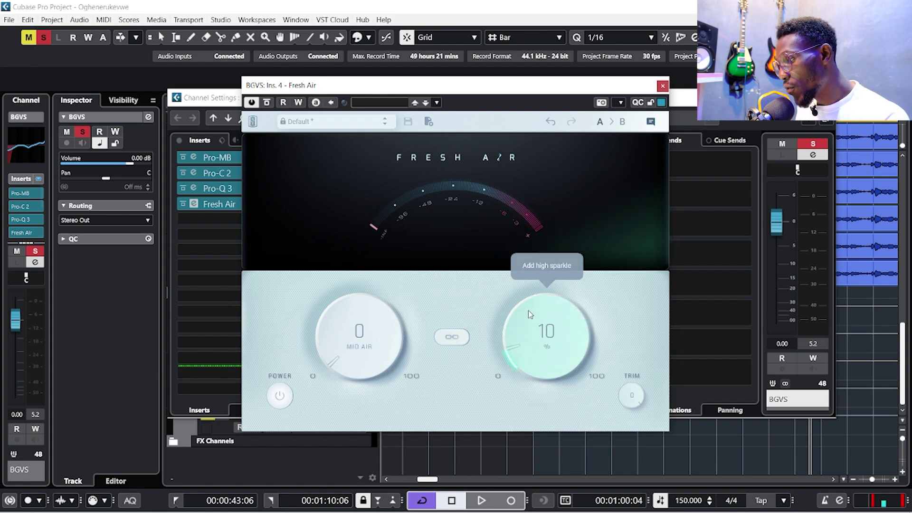
pyautogui.moveTo(543, 334); pyautogui.dragTo(550, 429)
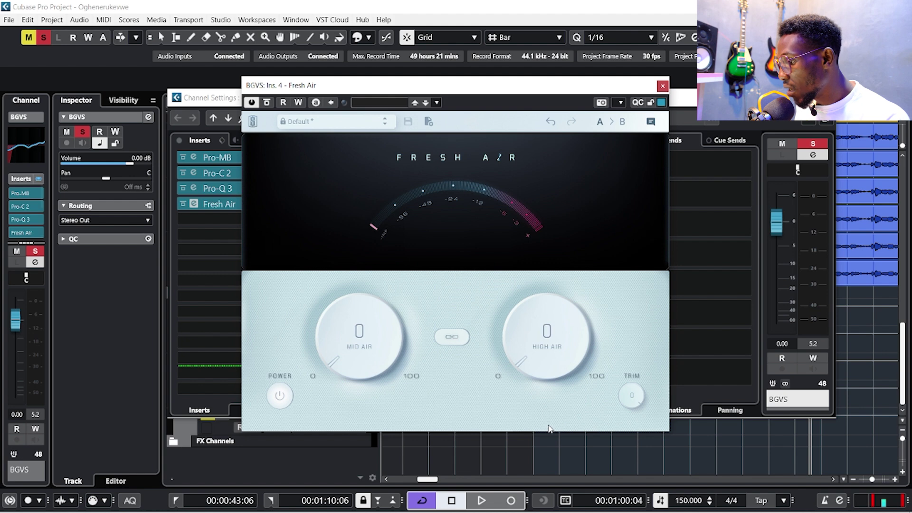
pyautogui.press('space')
pyautogui.moveTo(534, 340); pyautogui.dragTo(533, 322)
pyautogui.scroll(-3, 528, 321)
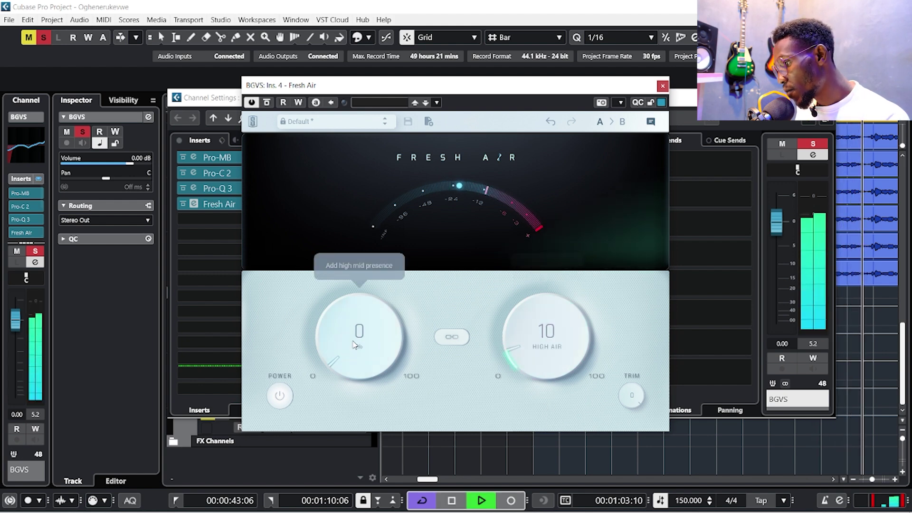
# Set Fresh Air's Mid Air amount to 10 while auditioning the background vocals
pyautogui.press('space')
pyautogui.scroll(3, 349, 351)
pyautogui.scroll(8, 349, 346)
pyautogui.press('space')
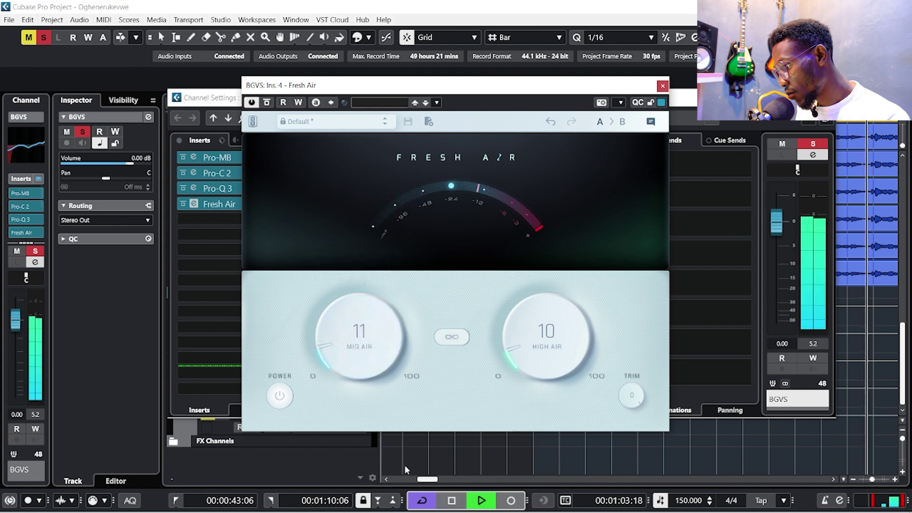
pyautogui.scroll(-1, 356, 343)
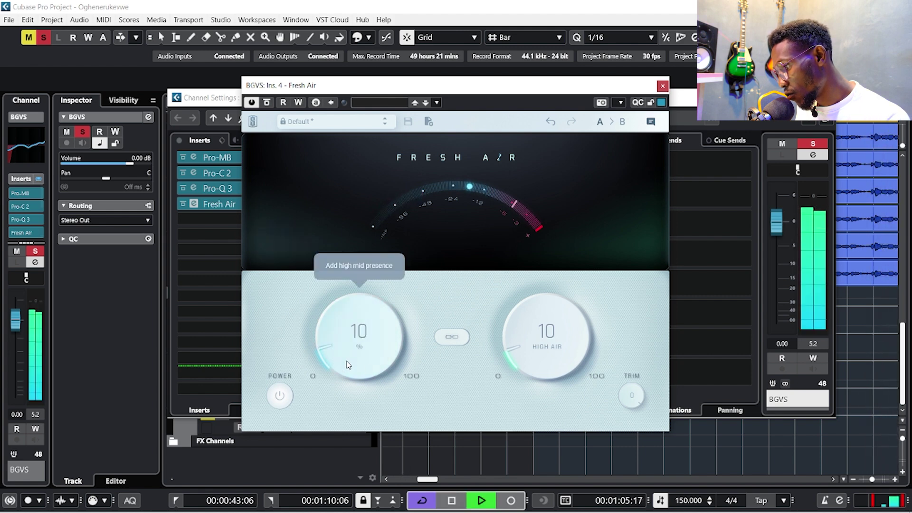
pyautogui.press('space')
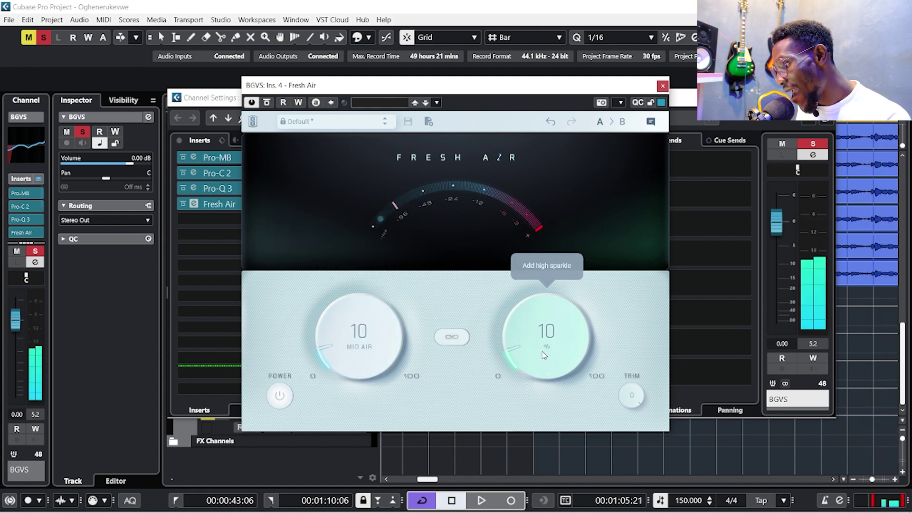
# Compare Fresh Air's High Air amount at 9 and at 10 while the background vocals play
pyautogui.scroll(-1, 543, 351)
pyautogui.press('space')
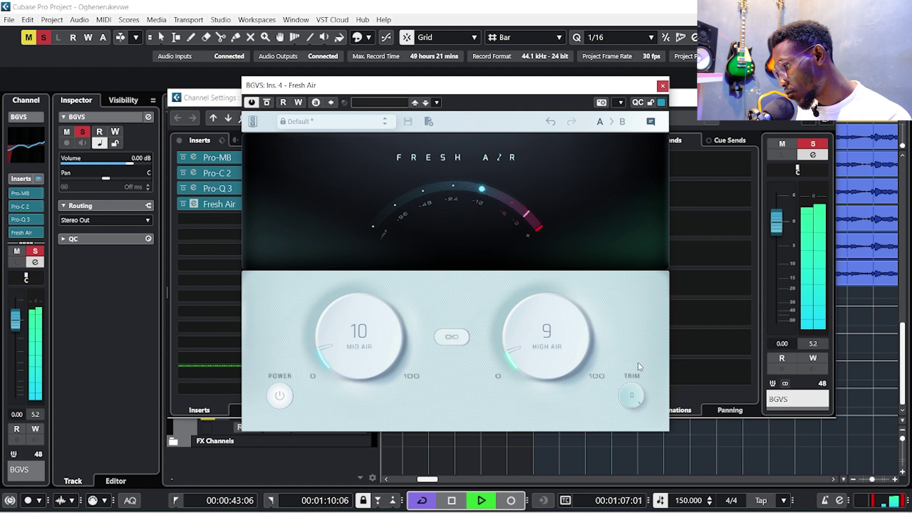
pyautogui.scroll(1, 522, 364)
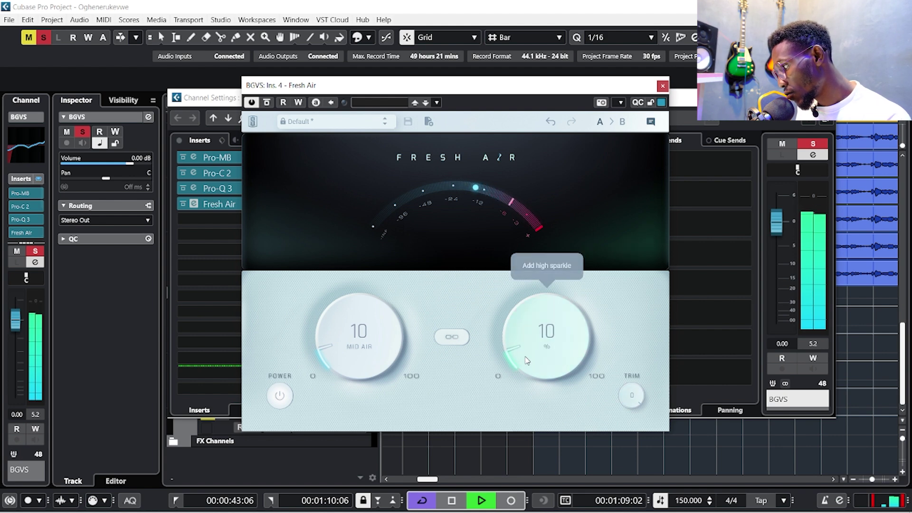
pyautogui.press('space')
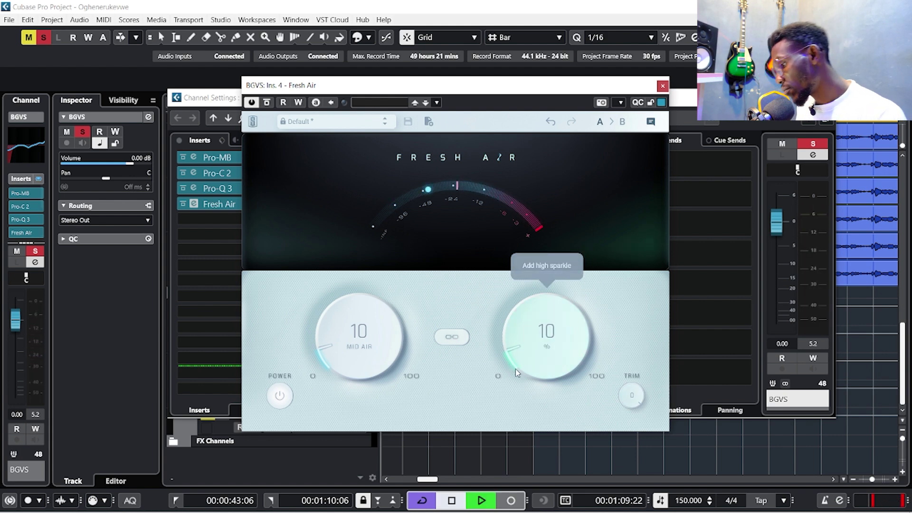
pyautogui.press('space')
pyautogui.click(540, 357)
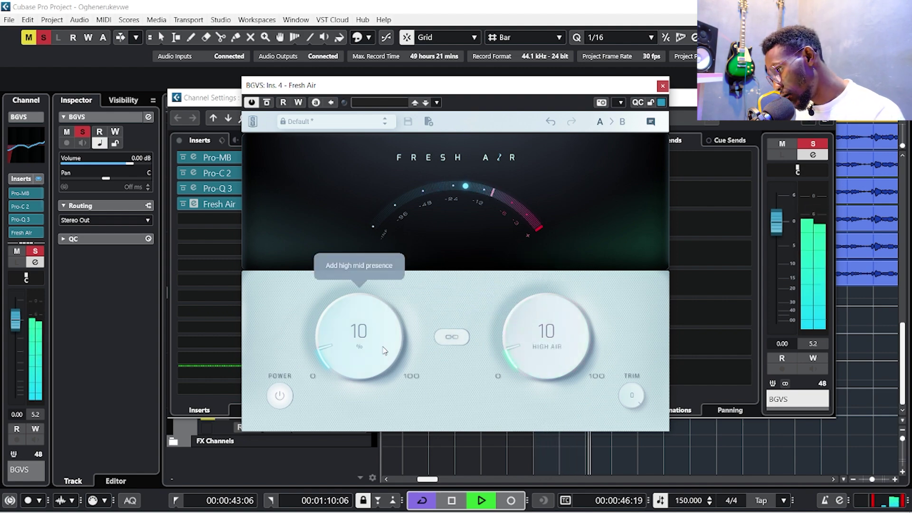
pyautogui.scroll(1, 383, 350)
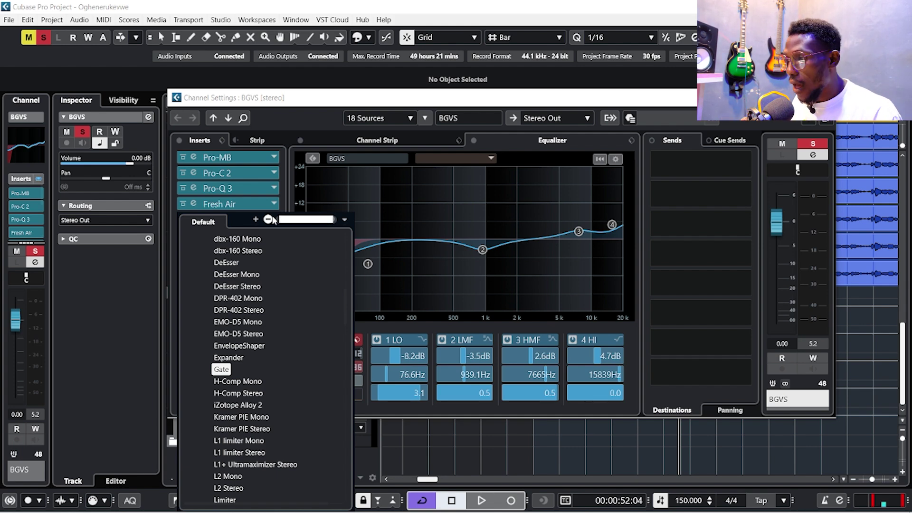
# Search for "NS1", load NS1 Stereo into the fifth BGVS insert slot and move its window clear of the insert list
pyautogui.write('NS1')
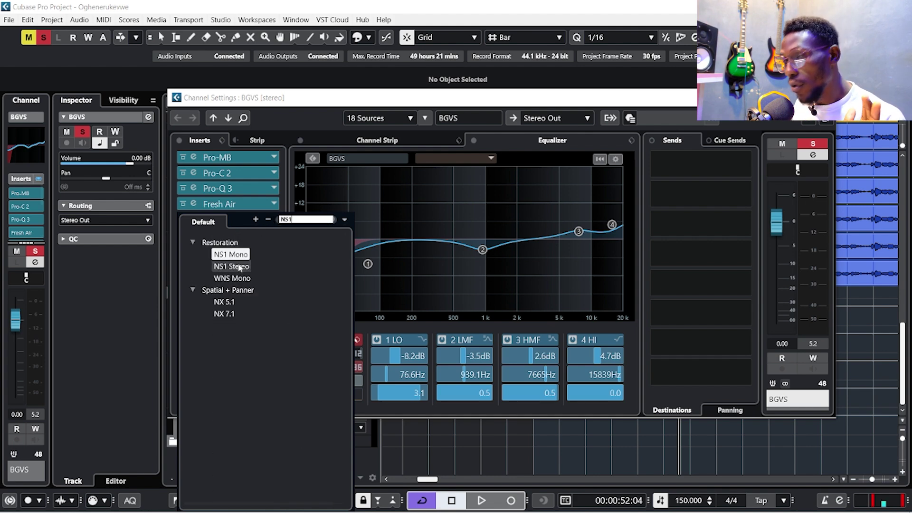
pyautogui.click(238, 267)
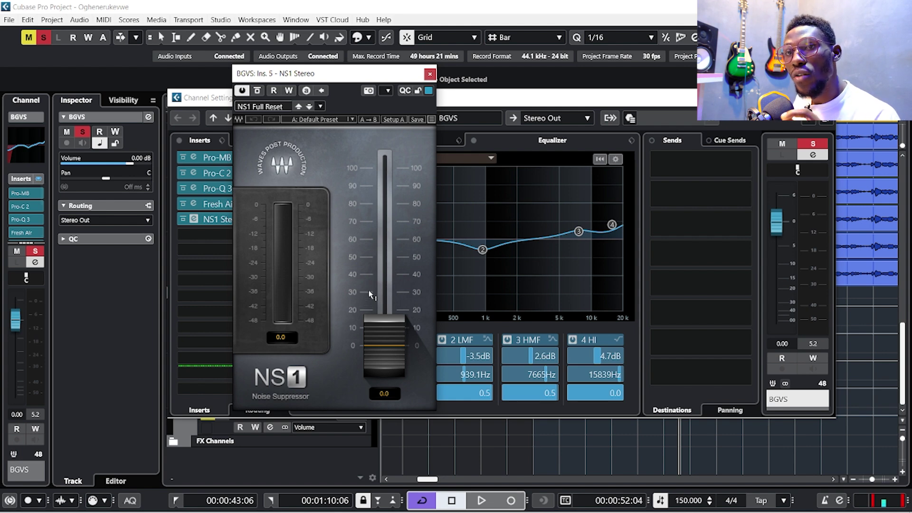
pyautogui.moveTo(333, 81); pyautogui.dragTo(398, 81)
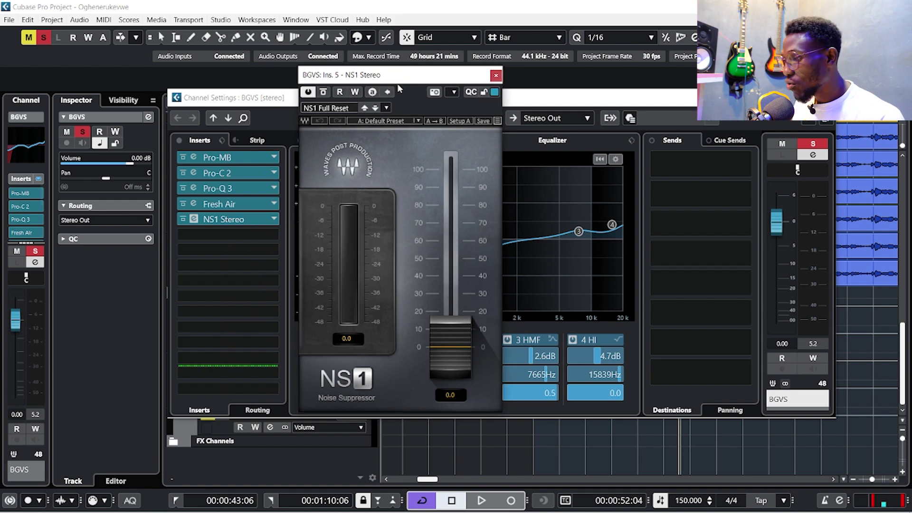
# Raise the NS1 noise suppression fader to 32.2 while auditioning the background vocals
pyautogui.moveTo(446, 359)
pyautogui.mouseDown()
pyautogui.moveTo(445, 287)
pyautogui.moveTo(445, 358)
pyautogui.mouseUp()
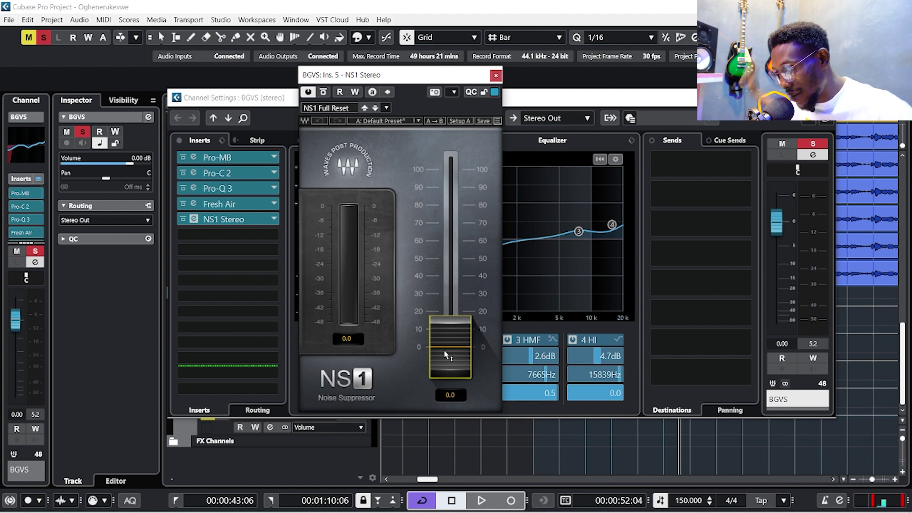
pyautogui.press('space')
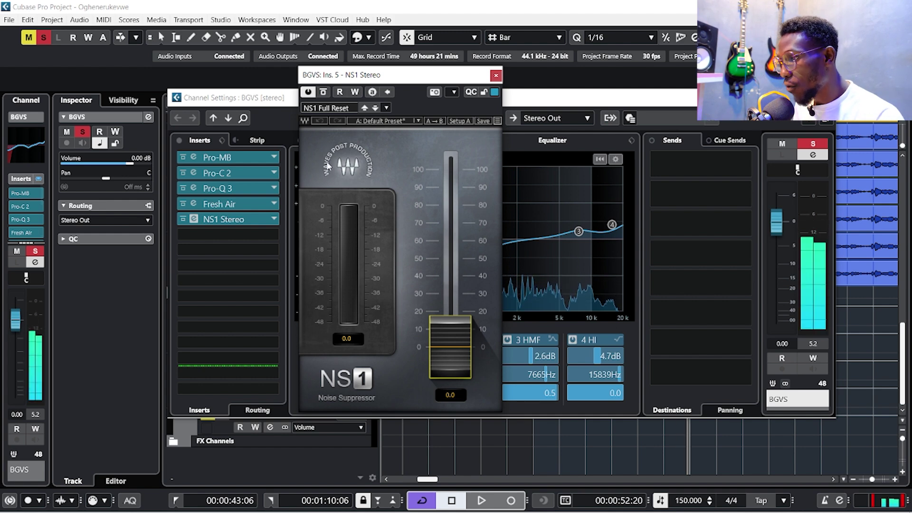
pyautogui.moveTo(451, 347); pyautogui.dragTo(456, 315)
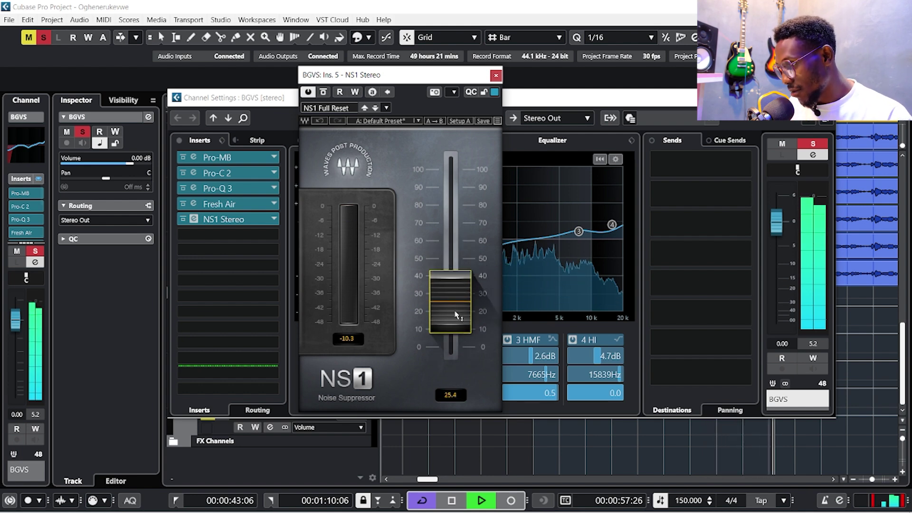
pyautogui.moveTo(456, 314); pyautogui.dragTo(462, 308)
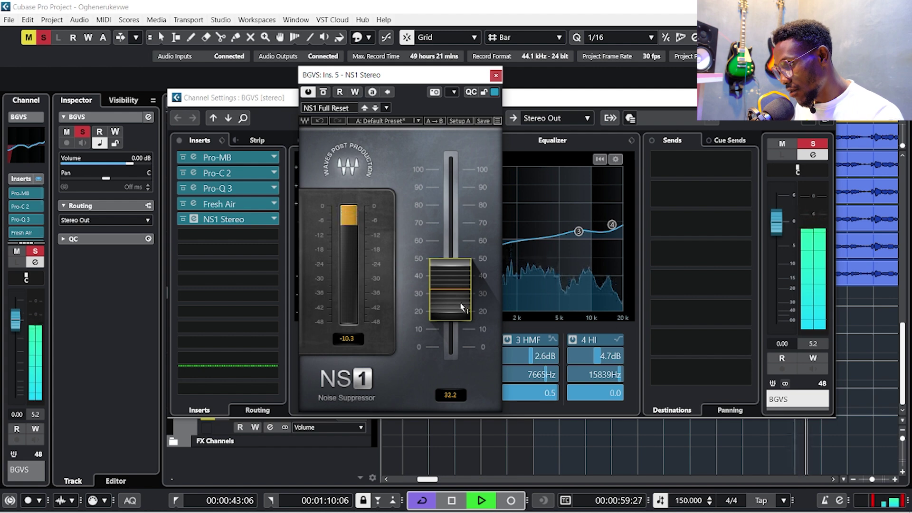
pyautogui.press('space')
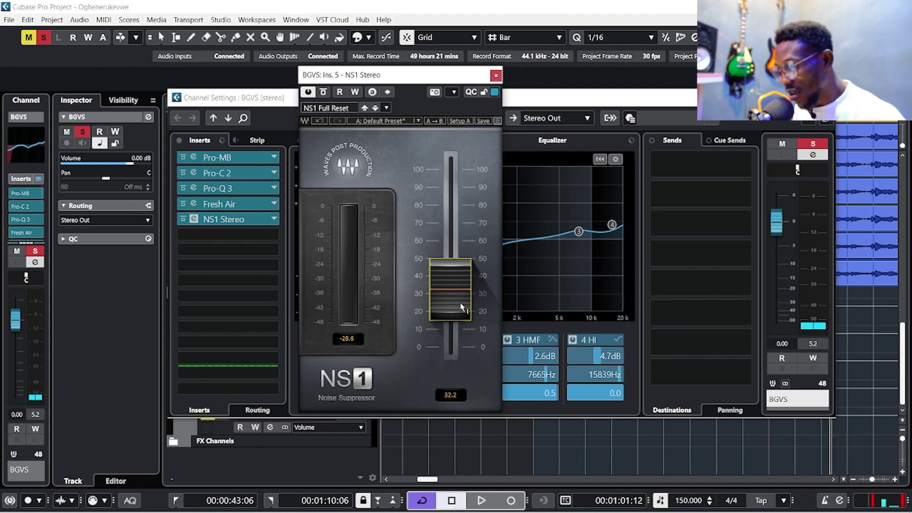
pyautogui.press('space')
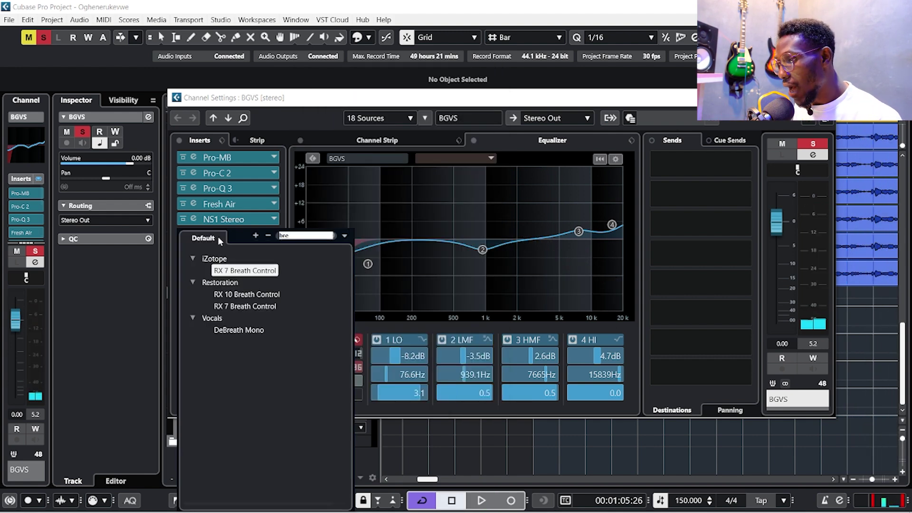
# Load RX 7 Breath Control into the sixth BGVS insert slot and audition the background vocals through it
pyautogui.click(261, 271)
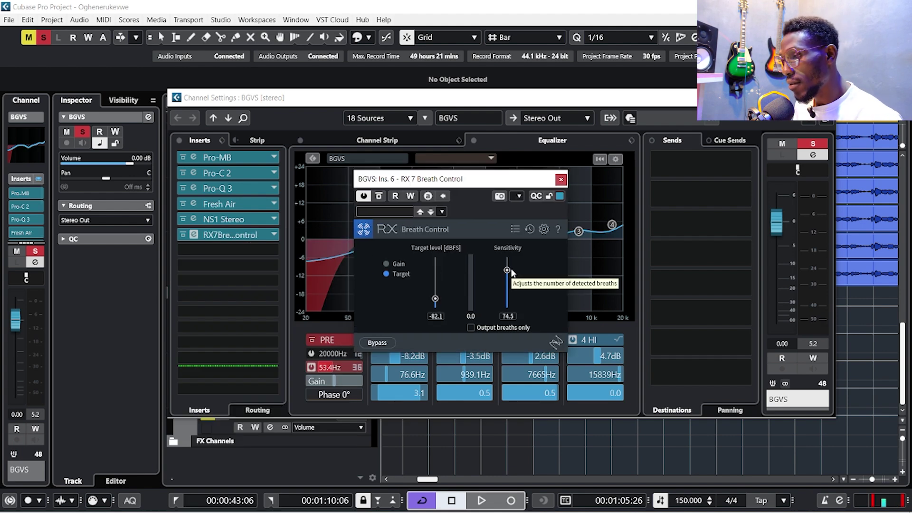
pyautogui.press('space')
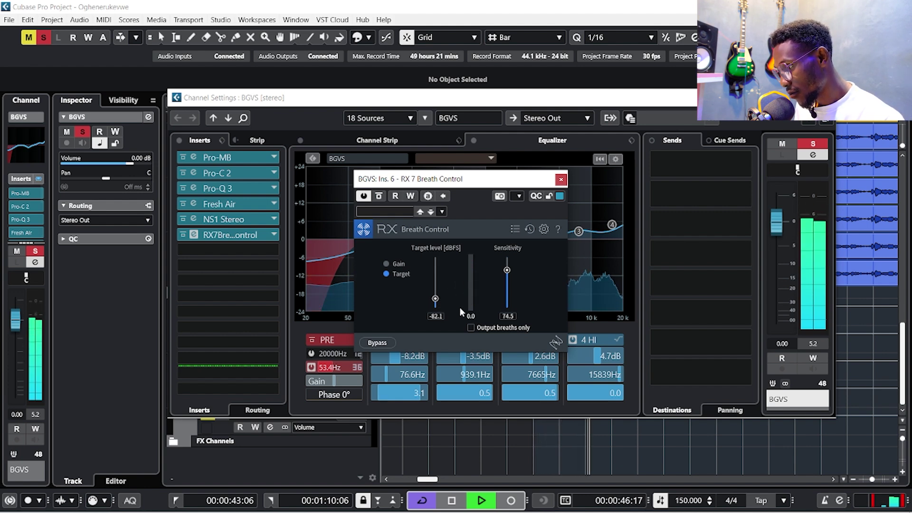
pyautogui.press('space')
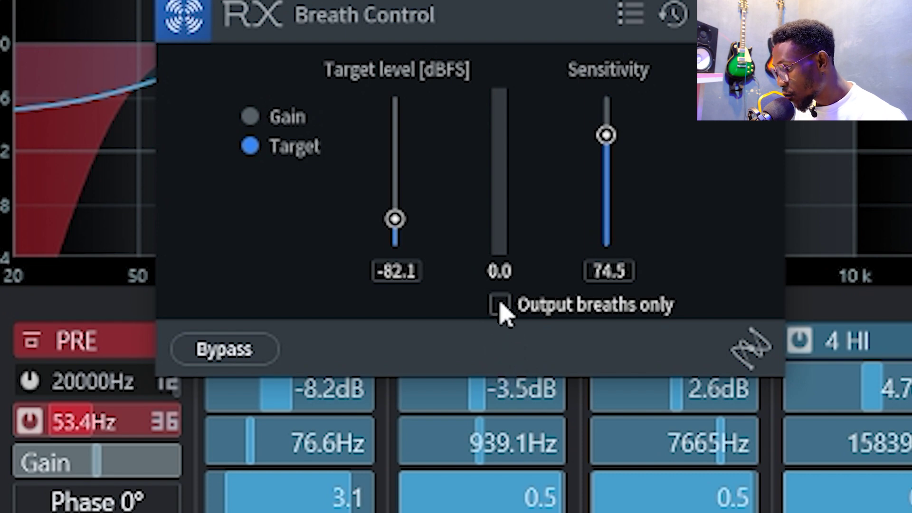
# Enable Output breaths only in RX 7 Breath Control, audition the isolated breaths and close the plug-in
pyautogui.click(502, 307)
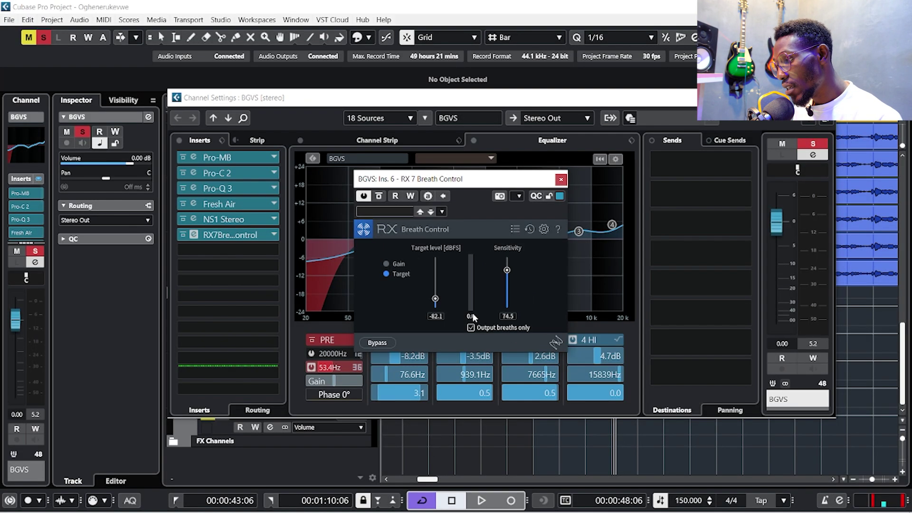
pyautogui.press('space')
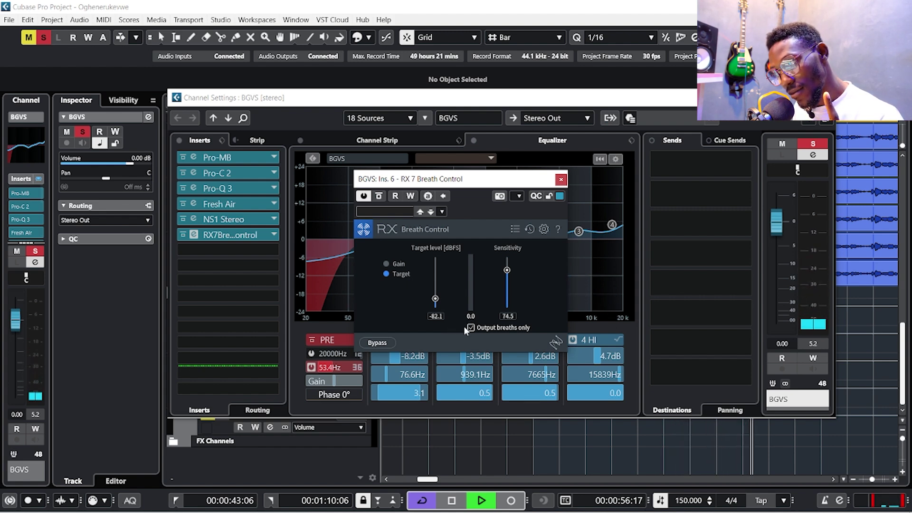
pyautogui.press('space')
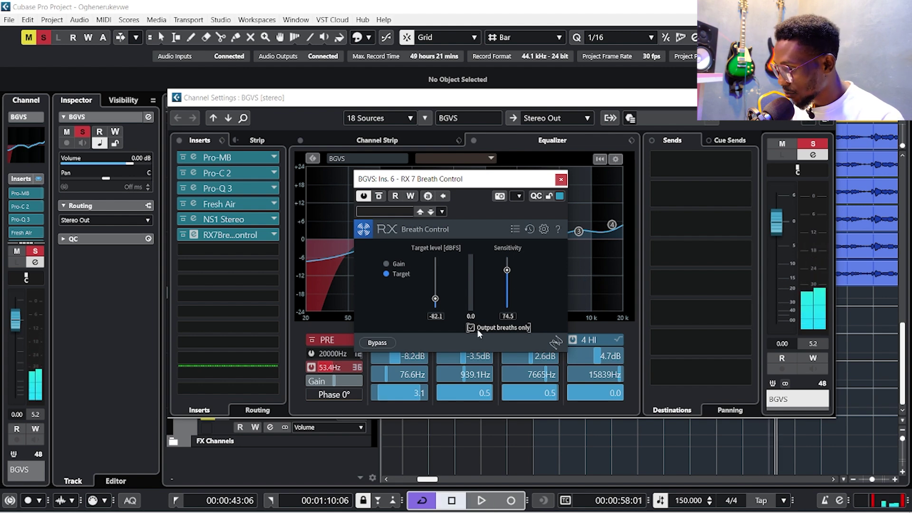
pyautogui.click(561, 180)
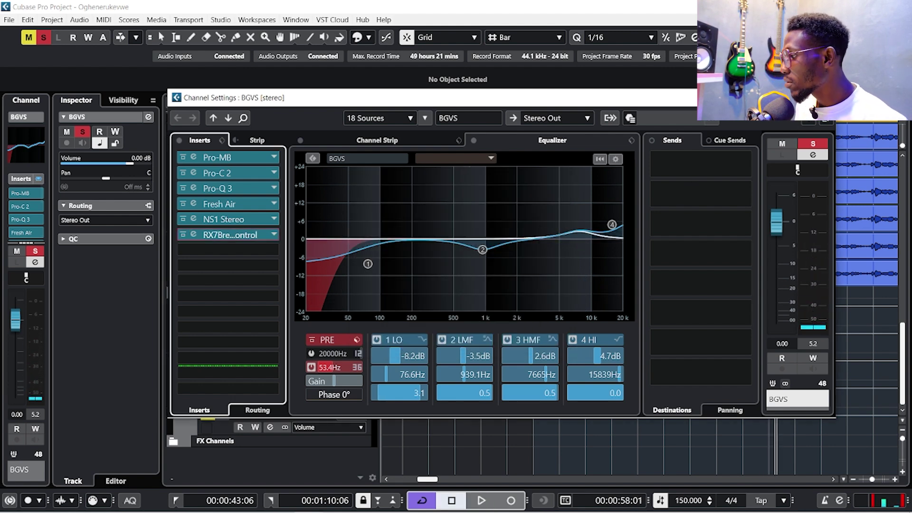
# Close the BGVS channel settings and review the options for adding effect and group tracks in the track list
pyautogui.press('e')
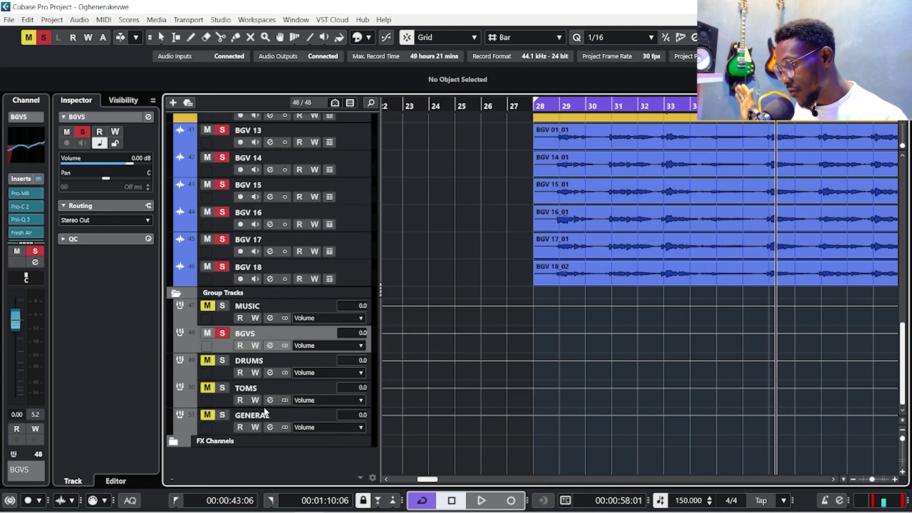
pyautogui.rightClick(256, 463)
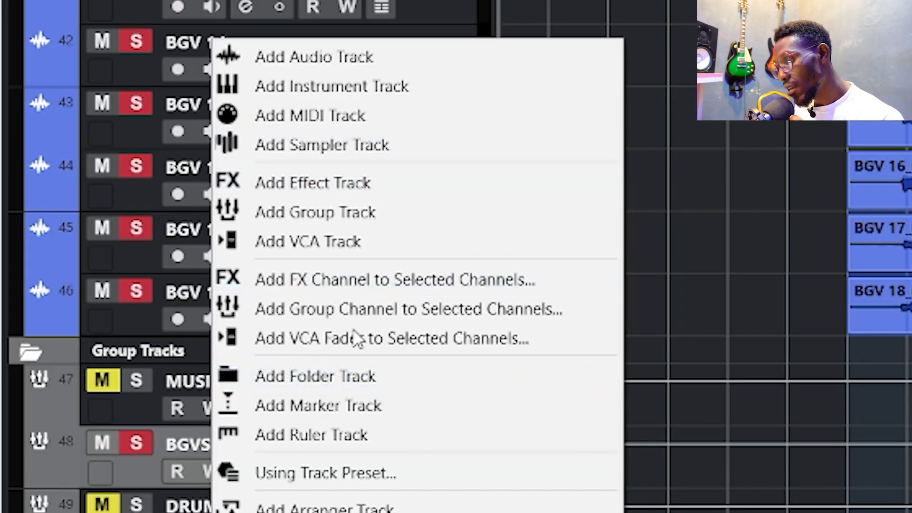
pyautogui.press('Escape')
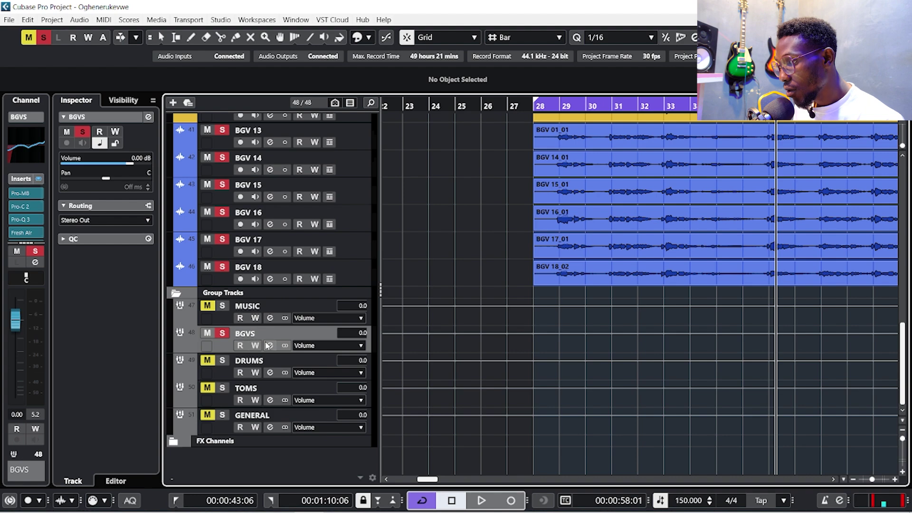
# Assign BGV Fx to the first send of the BGVS channel, activate the send and close the channel settings
pyautogui.click(267, 346)
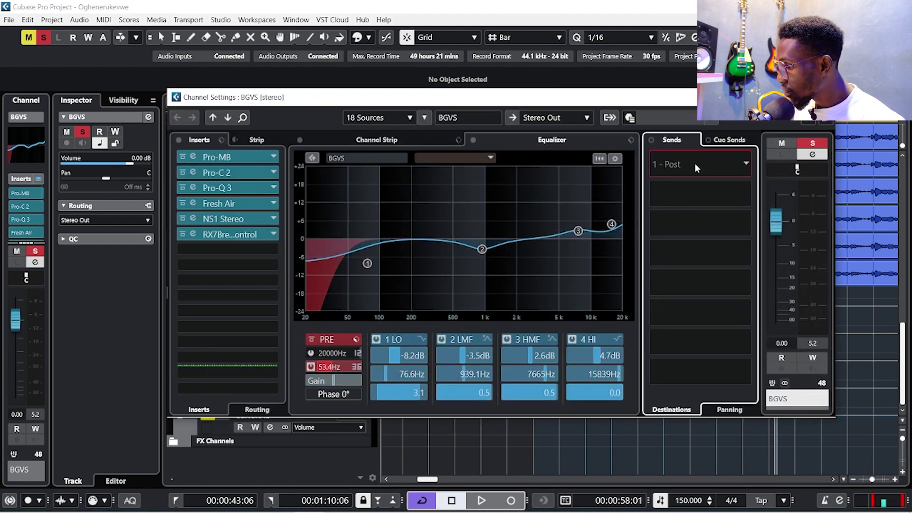
pyautogui.click(695, 163)
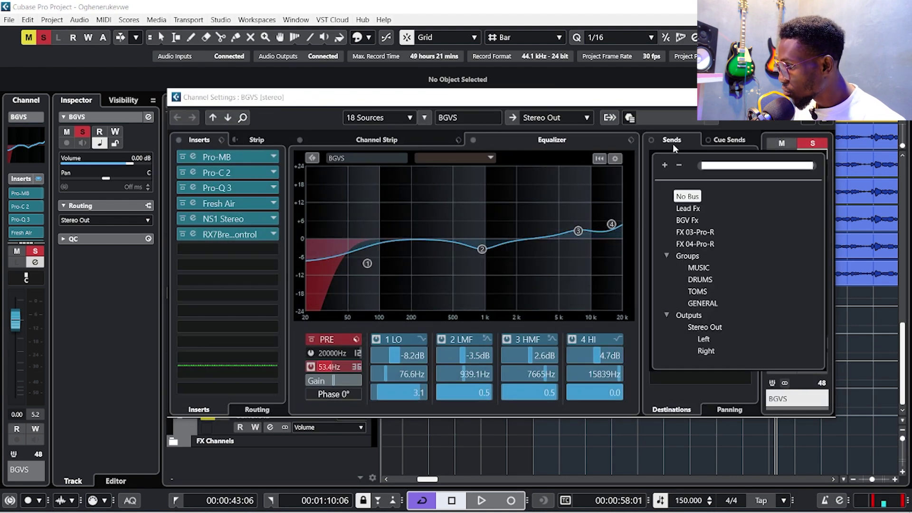
pyautogui.click(687, 221)
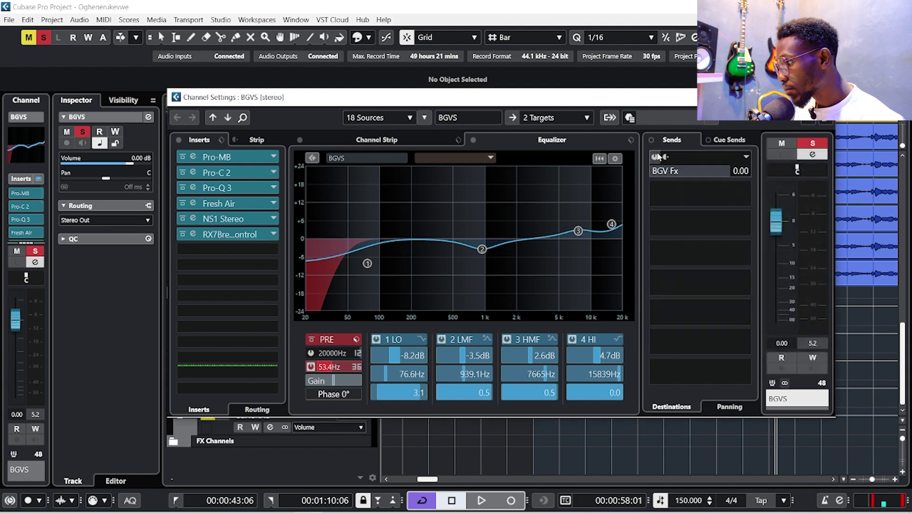
pyautogui.click(657, 157)
pyautogui.click(808, 145)
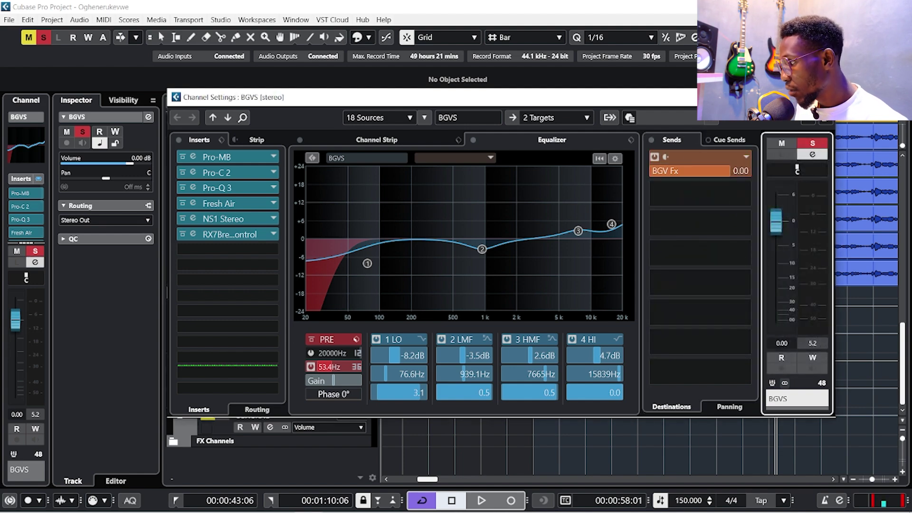
pyautogui.press('Escape')
# Expand the FX Channels folder and open the channel settings of BGV Fx
pyautogui.click(181, 443)
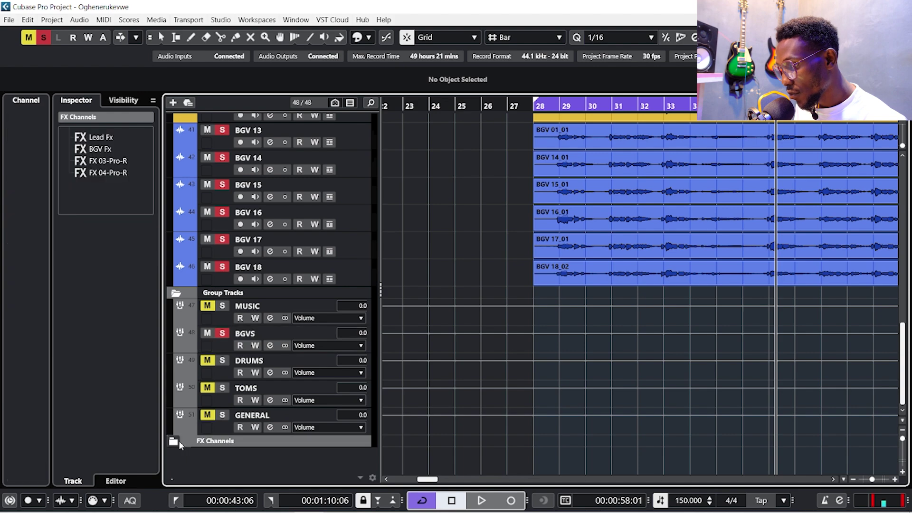
pyautogui.click(174, 441)
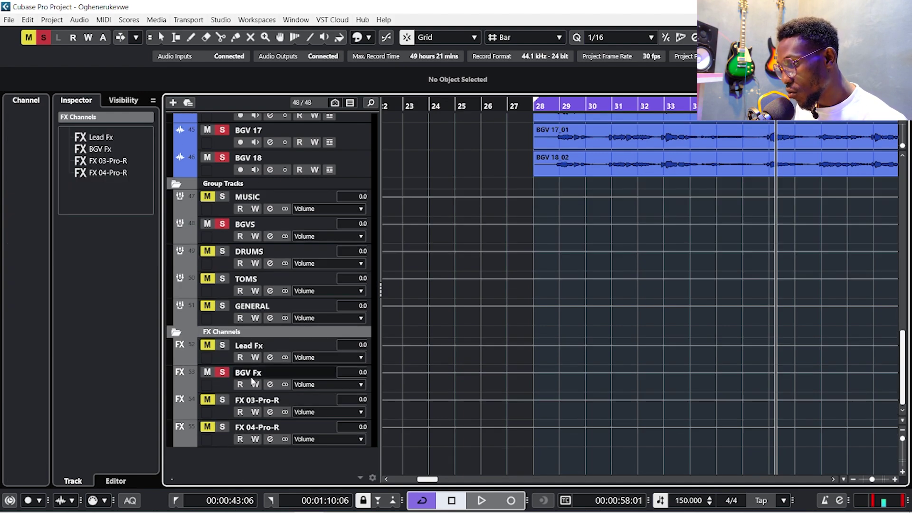
pyautogui.click(270, 374)
pyautogui.click(148, 117)
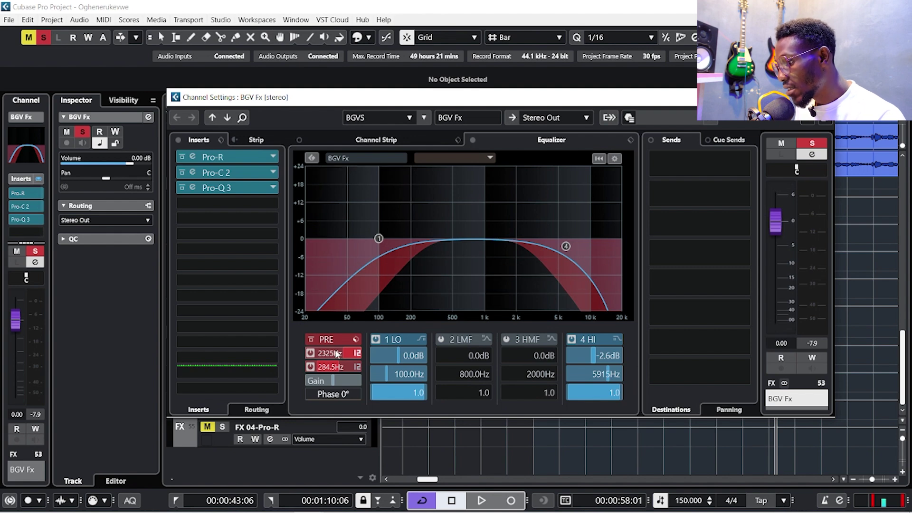
# Set the low-cut filter in the BGV Fx channel's Pre section to 126.2 Hz
pyautogui.scroll(-5, 336, 366)
pyautogui.scroll(4, 334, 364)
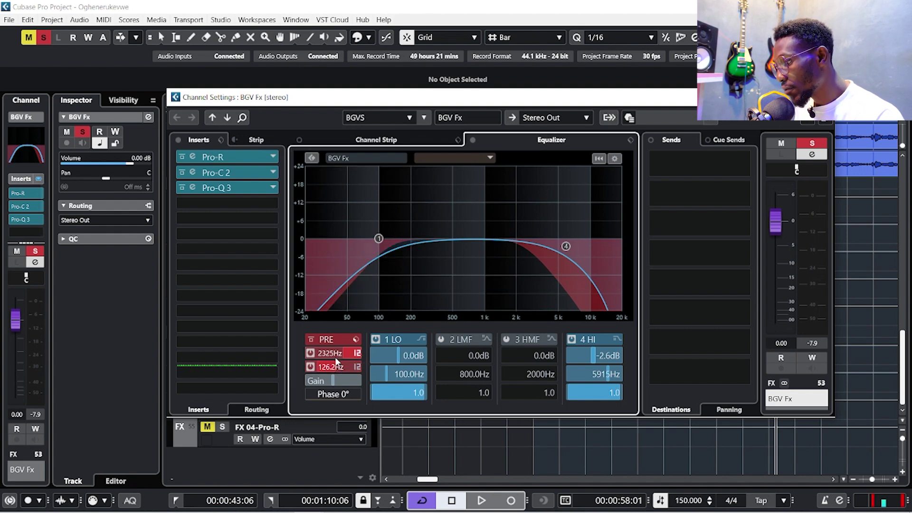
# Set the BGV Fx Pre filters to 4763 Hz high-cut and 142.5 Hz low-cut, and raise the channel volume to 6.02 dB
pyautogui.scroll(4, 349, 352)
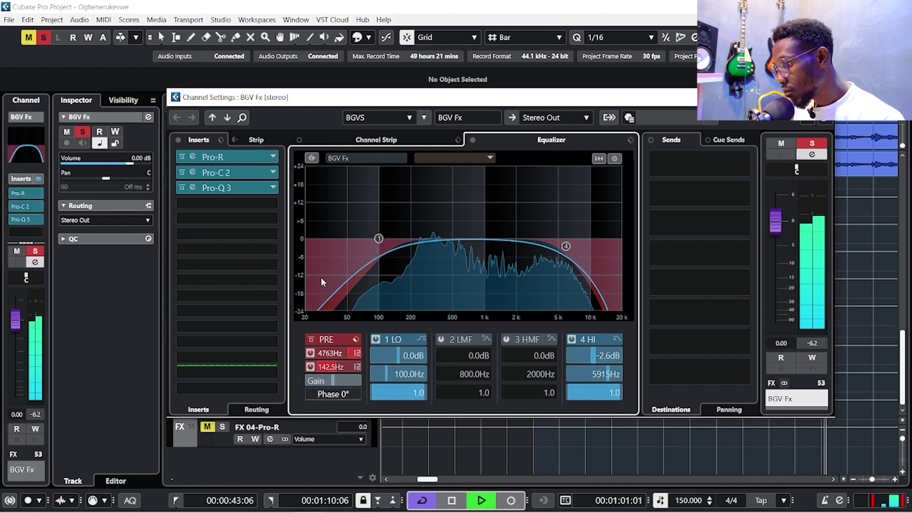
pyautogui.press('space')
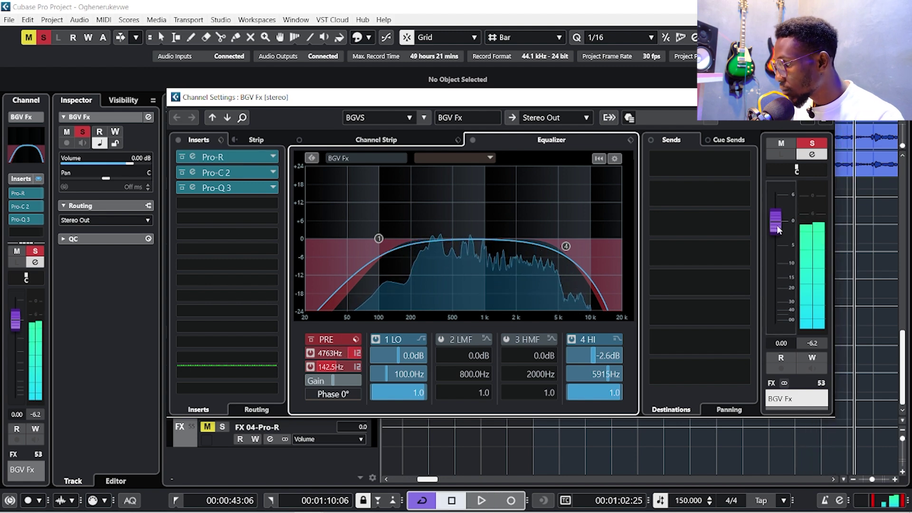
pyautogui.moveTo(777, 224); pyautogui.dragTo(780, 181)
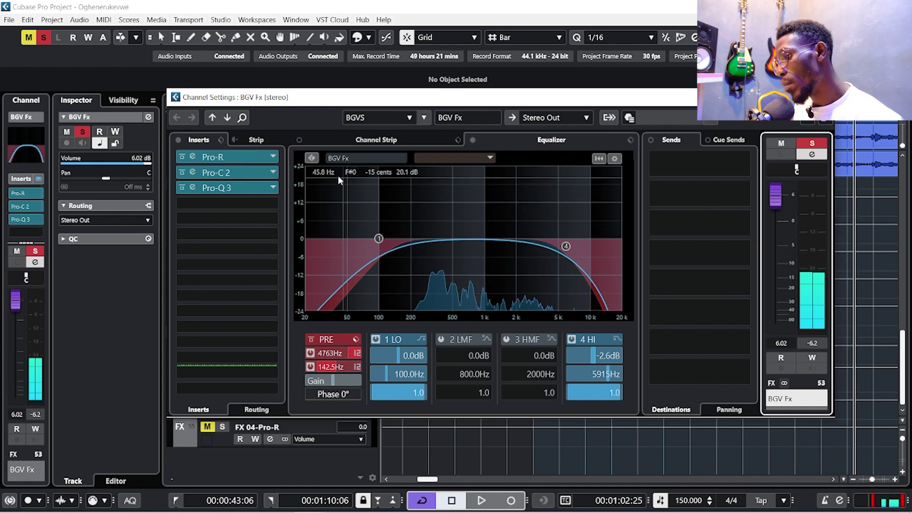
# Replace the Pro-R reverb in the first insert of the BGV Fx channel with Pro-R 2
pyautogui.click(243, 157)
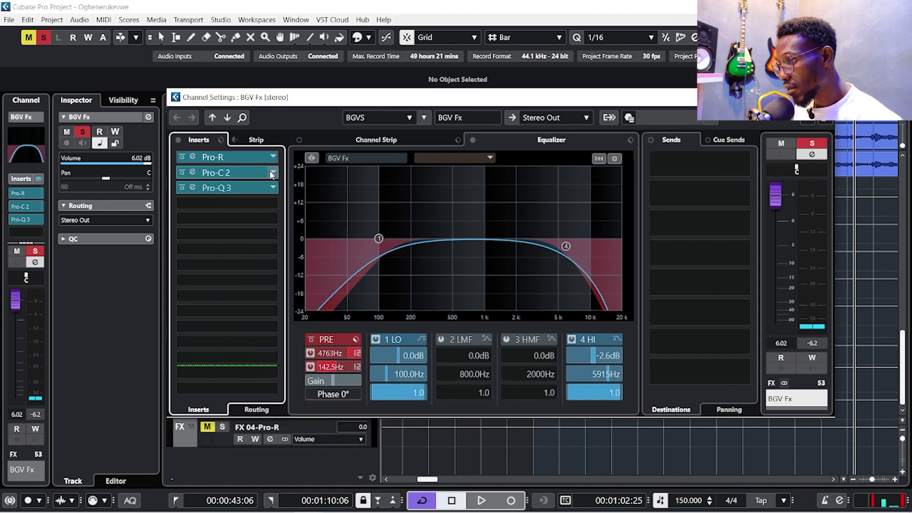
pyautogui.click(274, 157)
pyautogui.click(258, 320)
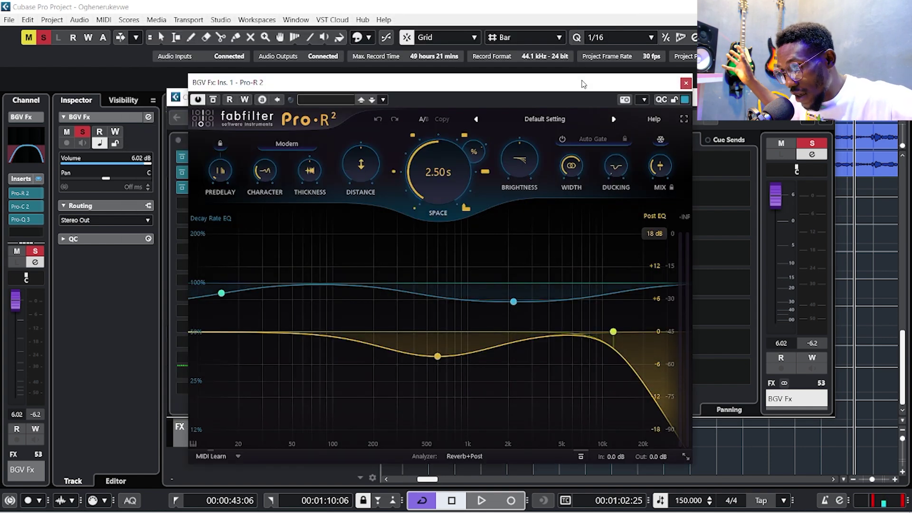
# Set Pro-R 2's Space to 2.35 s during playback, and remove Pro-C 2 and Pro-Q 3 from the BGV Fx inserts
pyautogui.press('space')
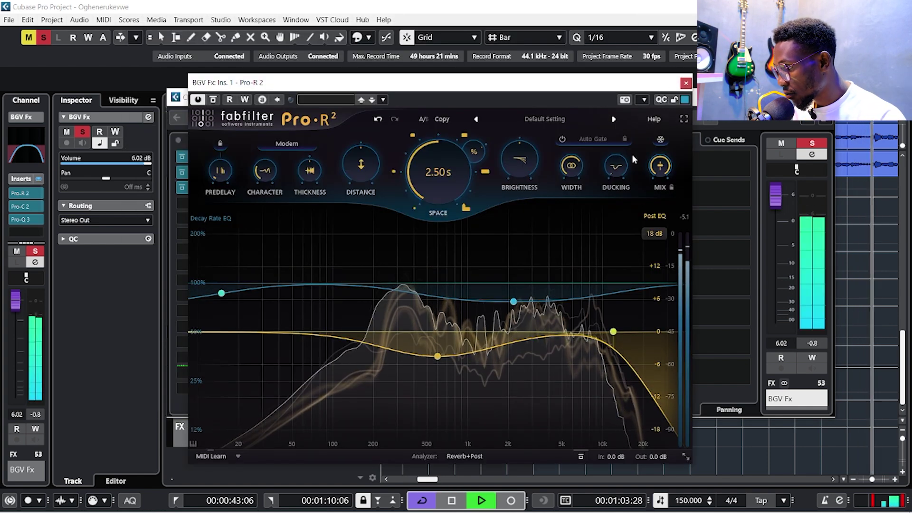
pyautogui.scroll(-4, 429, 163)
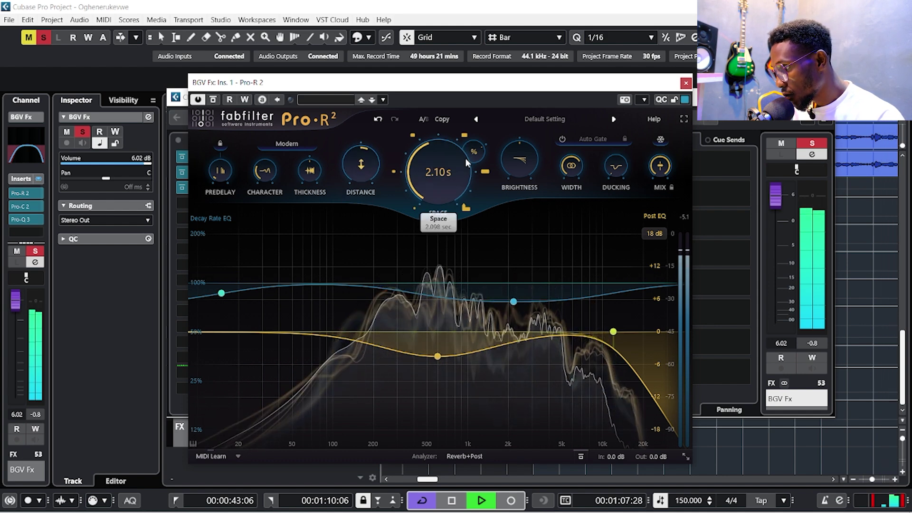
pyautogui.scroll(3, 455, 168)
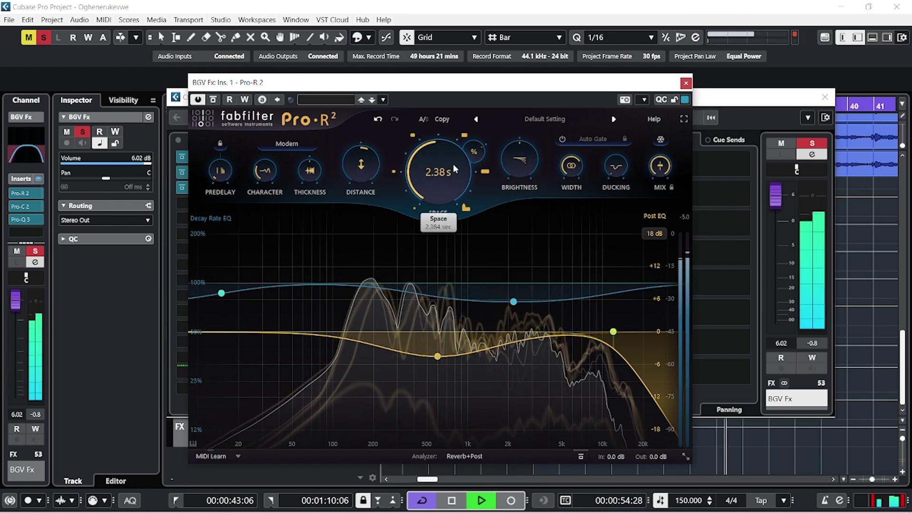
pyautogui.scroll(-1, 437, 171)
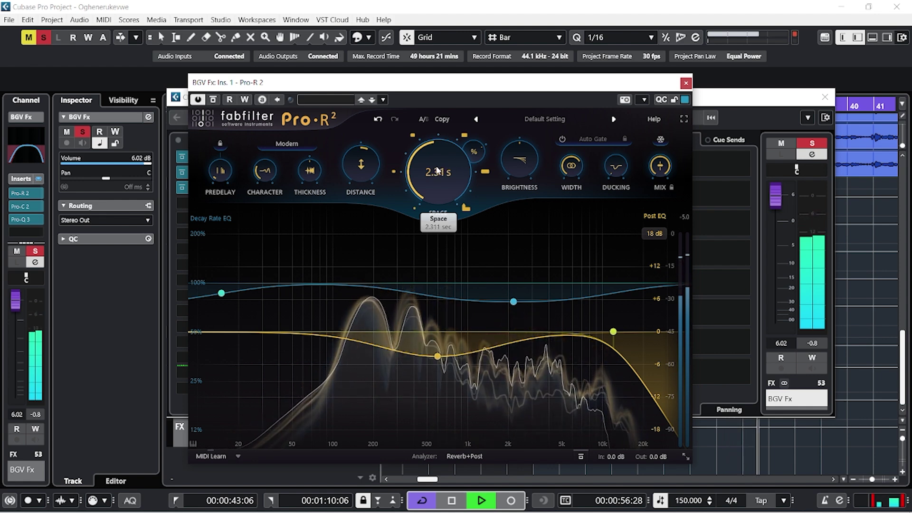
pyautogui.scroll(1, 437, 171)
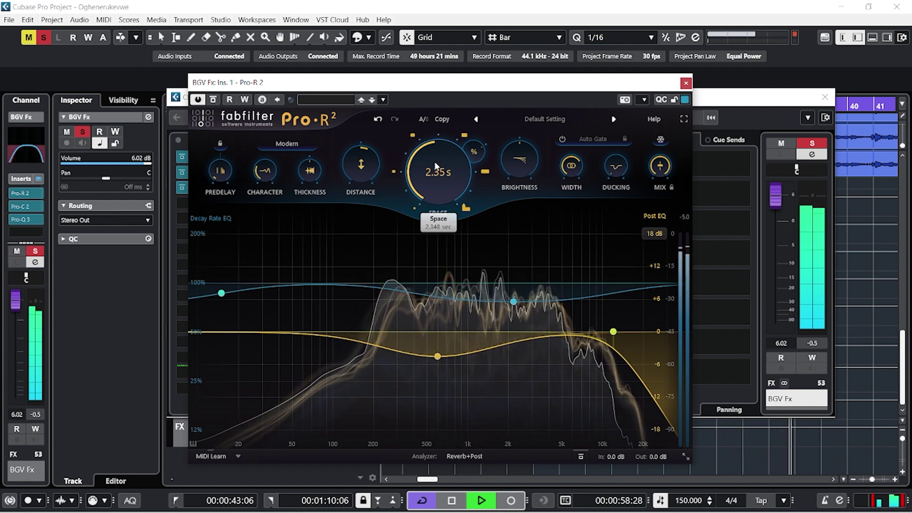
pyautogui.click(685, 84)
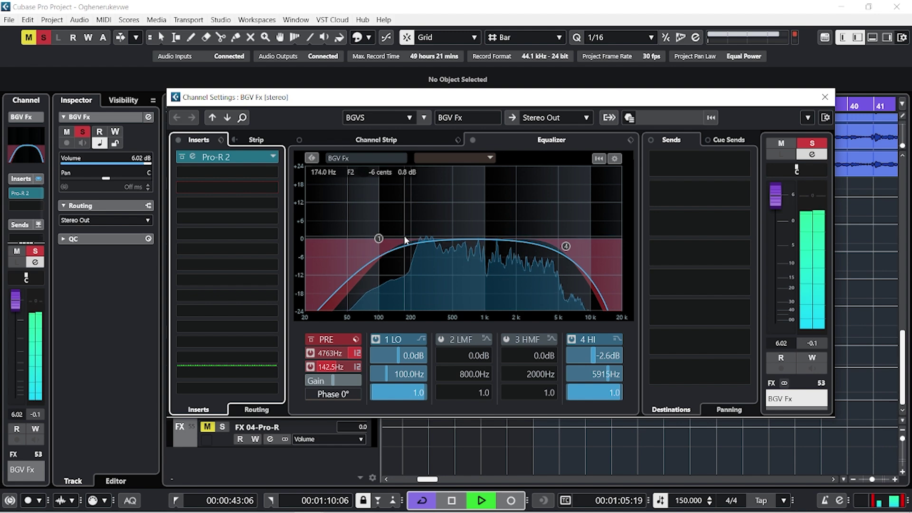
# Set the Pre low-cut to 160.7 Hz at 36 dB/Oct and high-cut to 5689 Hz at 24 dB/Oct, and disable EQ bands 1 and 4
pyautogui.press('space')
pyautogui.click(357, 367)
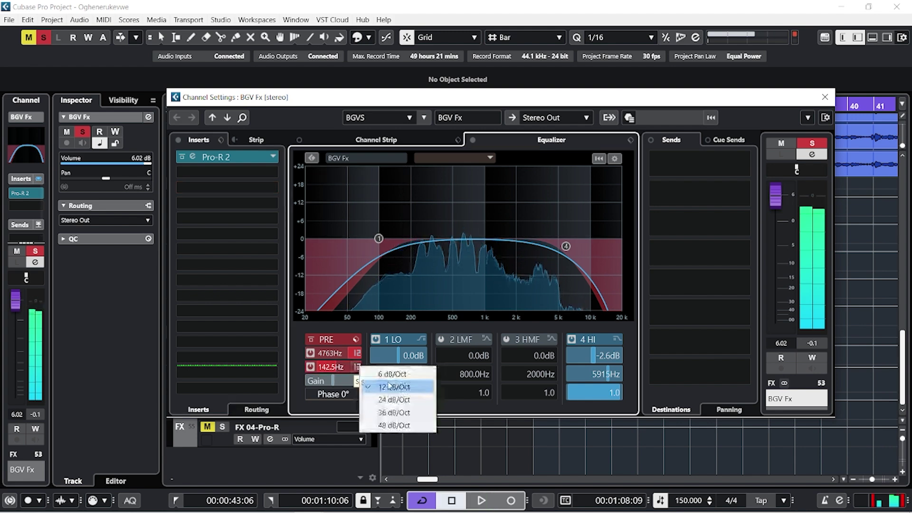
pyautogui.click(393, 411)
pyautogui.scroll(2, 332, 367)
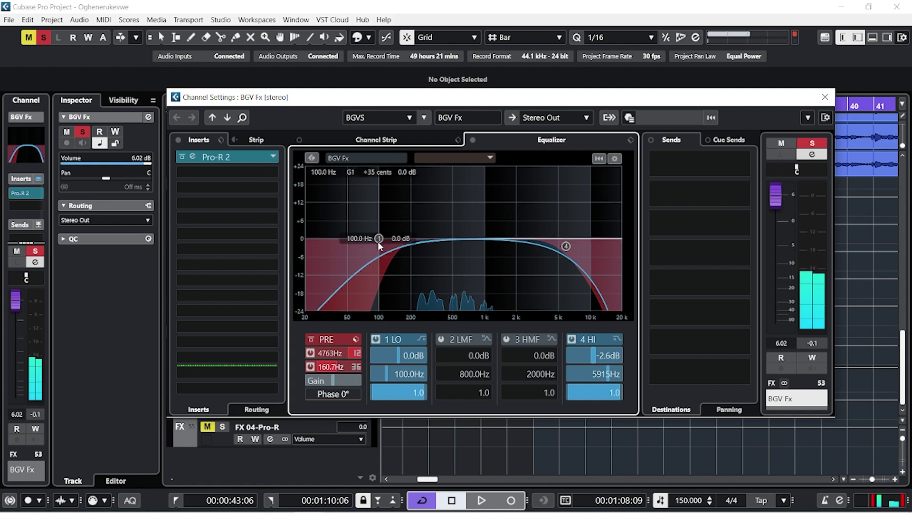
pyautogui.moveTo(381, 235); pyautogui.dragTo(362, 238)
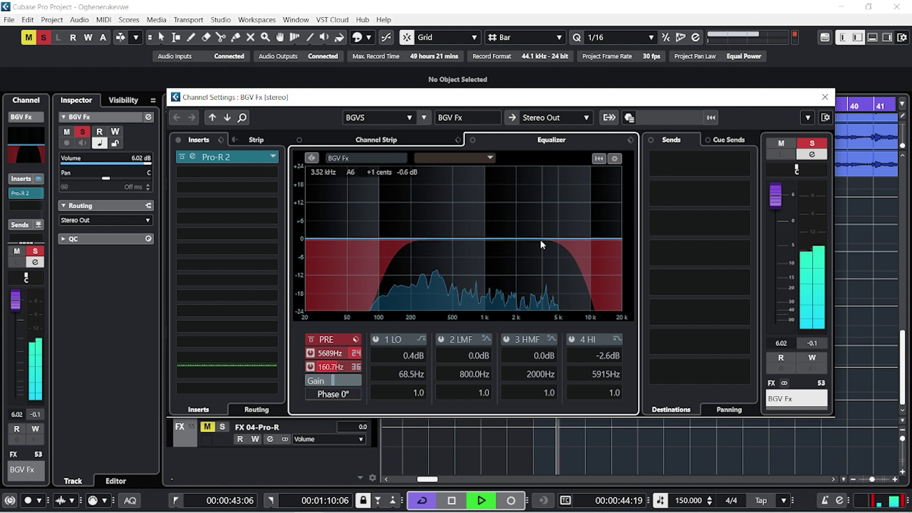
# Add a high-mid EQ band to BGV Fx with a -4.1 dB cut at 1111 Hz and Q 1.6, checking it in playback
pyautogui.moveTo(509, 238); pyautogui.dragTo(493, 200)
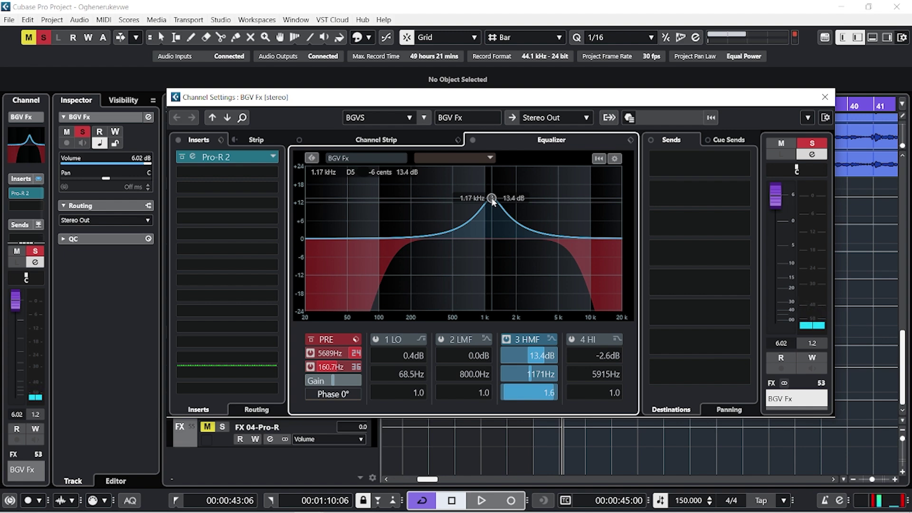
pyautogui.press('space')
pyautogui.moveTo(492, 200); pyautogui.dragTo(490, 251)
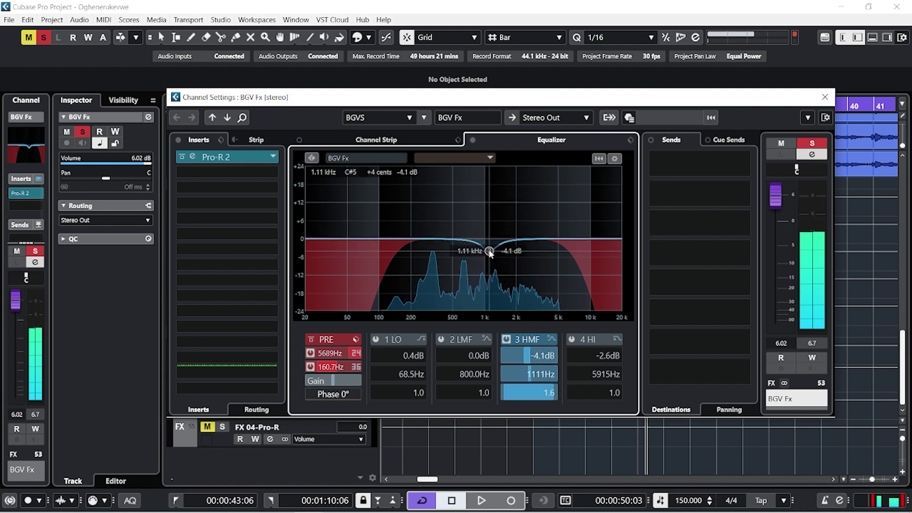
pyautogui.press('space')
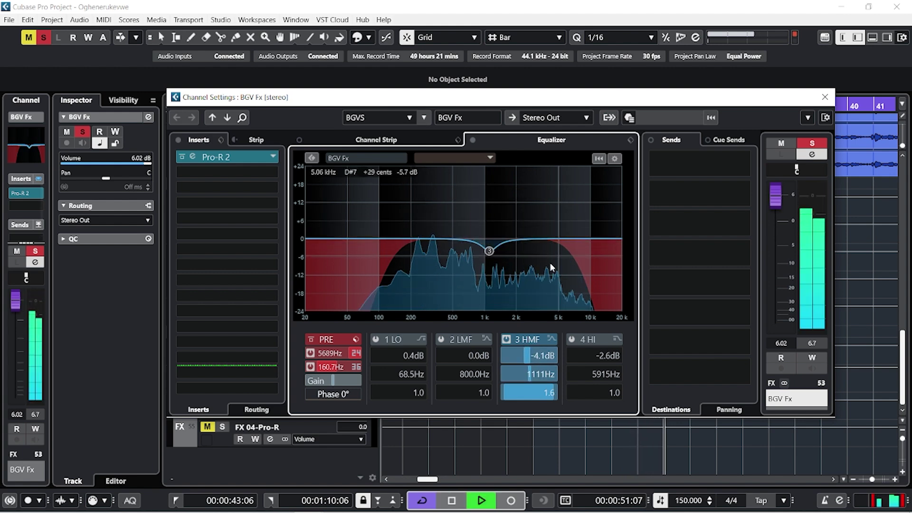
# Lower the Mix of Pro-R 2 on BGV Fx to 22.4% while listening, and close the plug-in
pyautogui.click(252, 159)
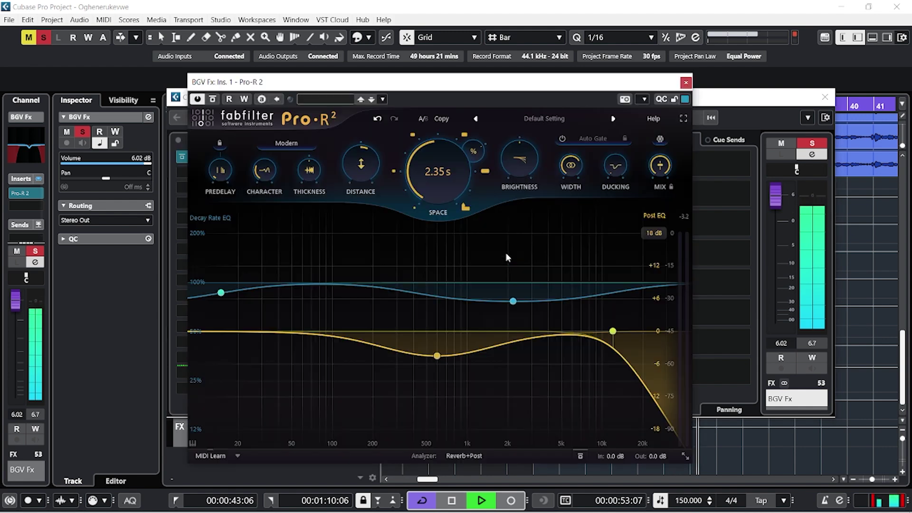
pyautogui.moveTo(428, 169)
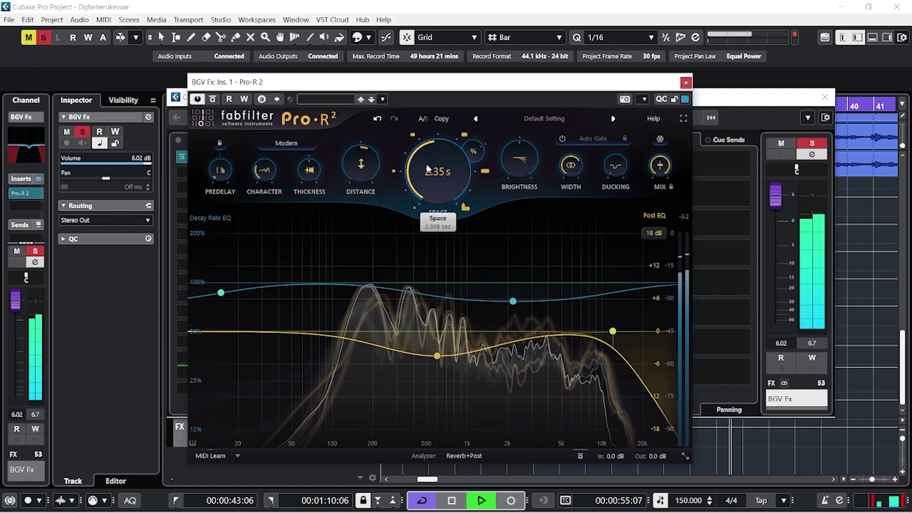
pyautogui.press('space')
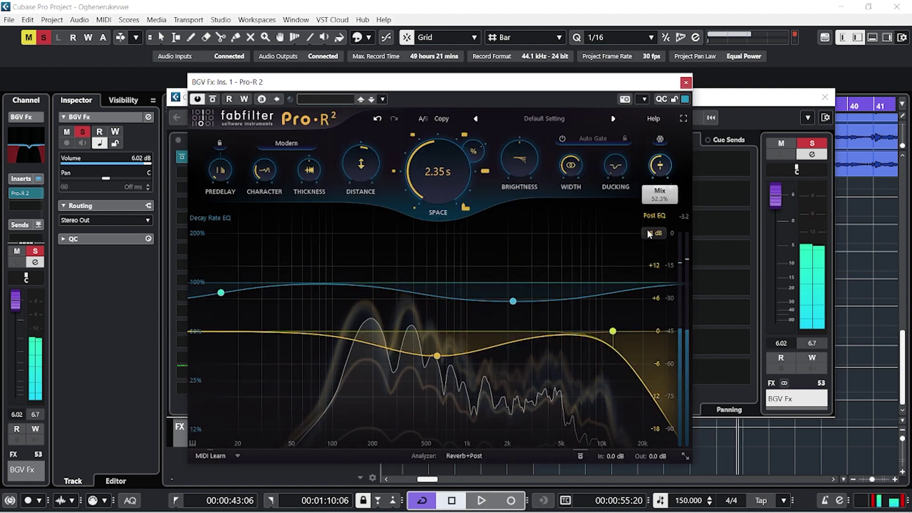
pyautogui.press('space')
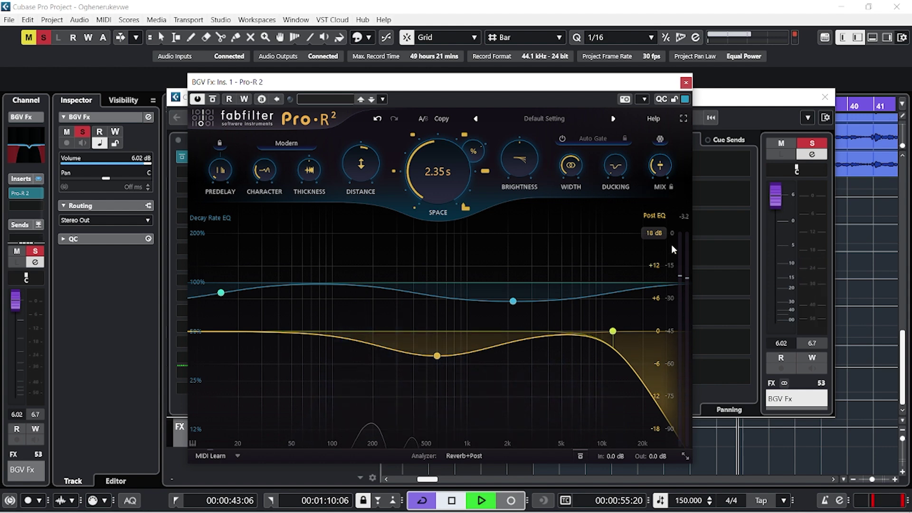
pyautogui.moveTo(658, 171)
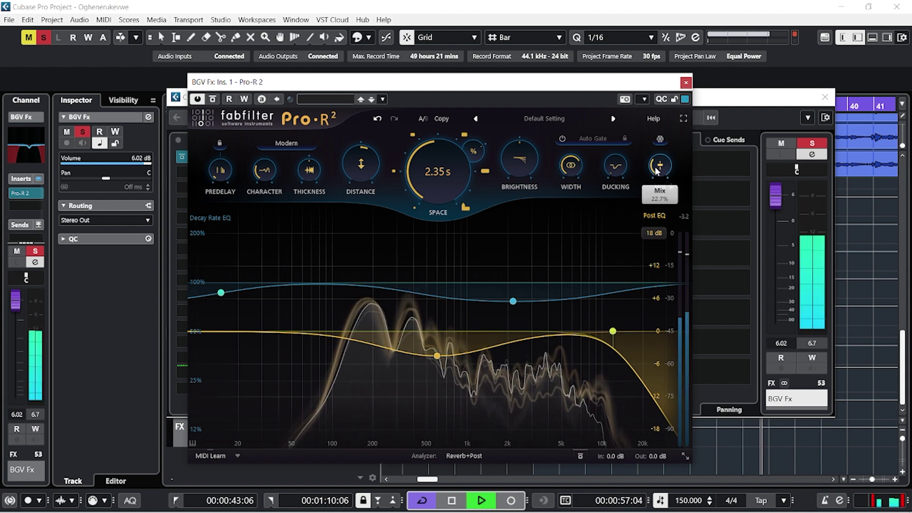
pyautogui.scroll(-1, 657, 172)
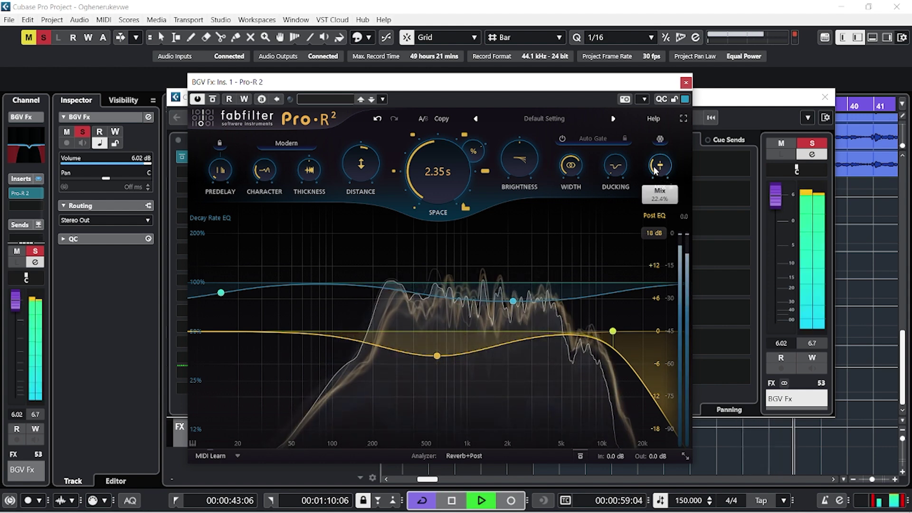
pyautogui.click(686, 84)
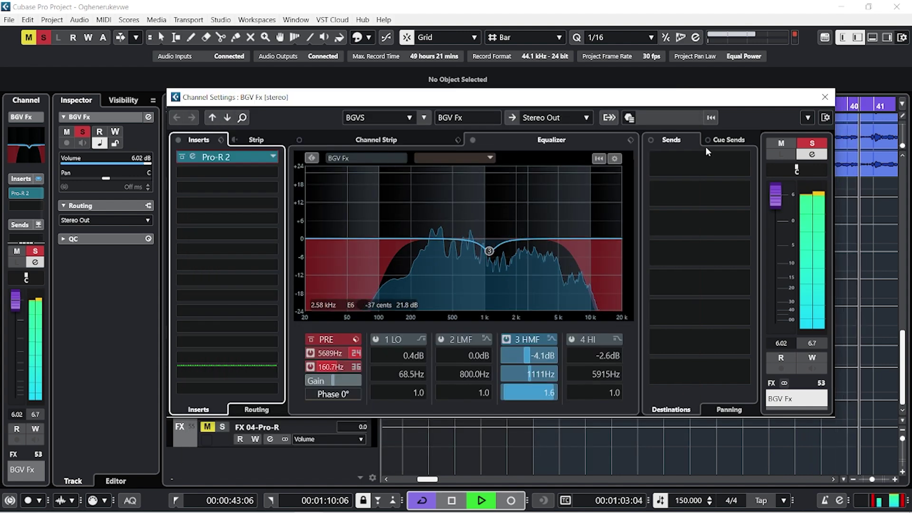
# Set the BGV Fx channel volume to -2.85 dB, raise the Pro-R 2 Mix again, and close the plug-in and channel settings
pyautogui.moveTo(774, 199); pyautogui.dragTo(778, 221)
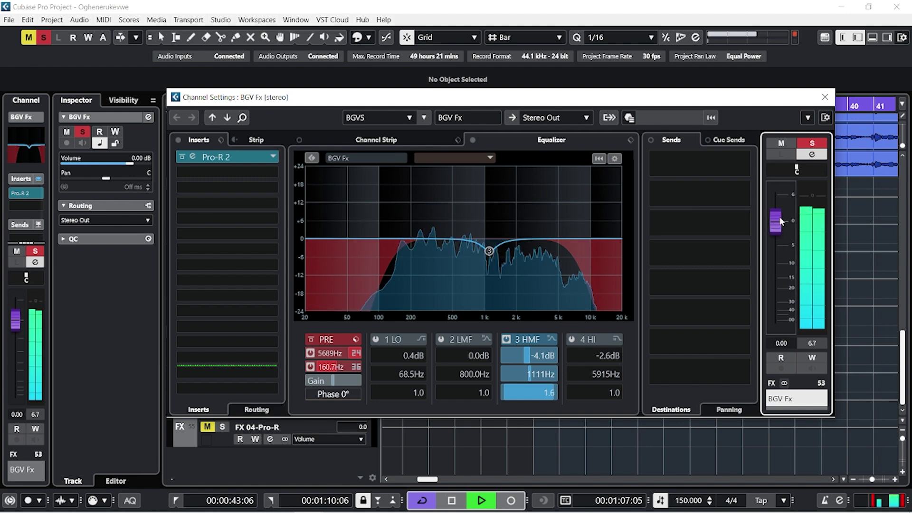
pyautogui.hotkey('ctrl', 'z')
pyautogui.press('space')
pyautogui.click(228, 159)
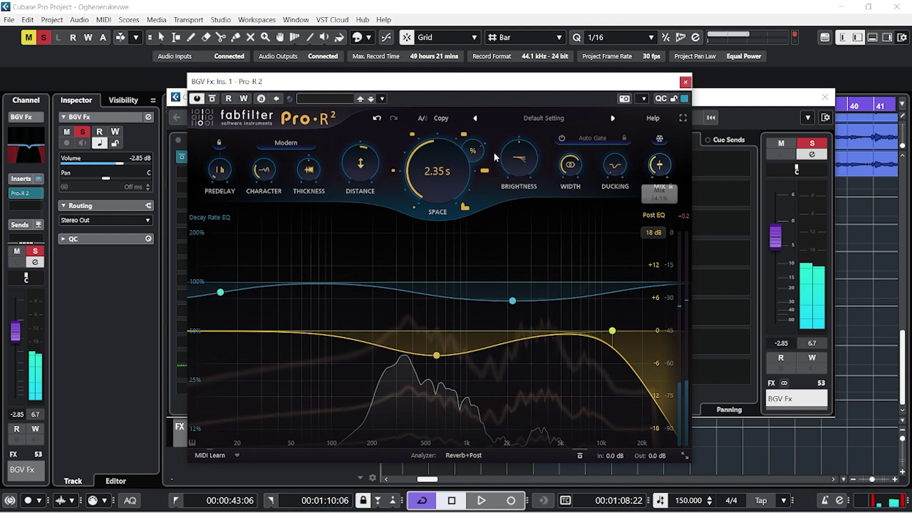
pyautogui.press('space')
pyautogui.click(686, 82)
pyautogui.click(825, 96)
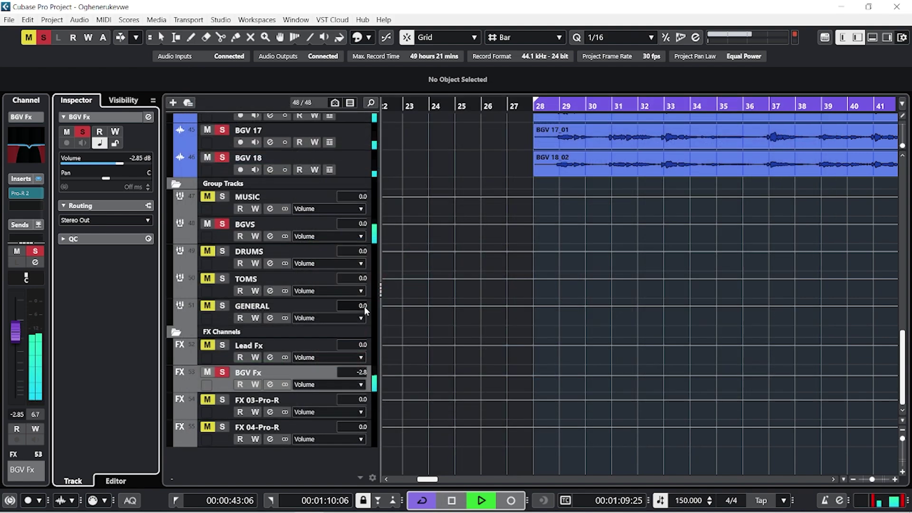
# Set Fresh Air on the BGVS group channel to Mid Air 13 and High Air 16, and close the plug-in
pyautogui.scroll(3, 277, 241)
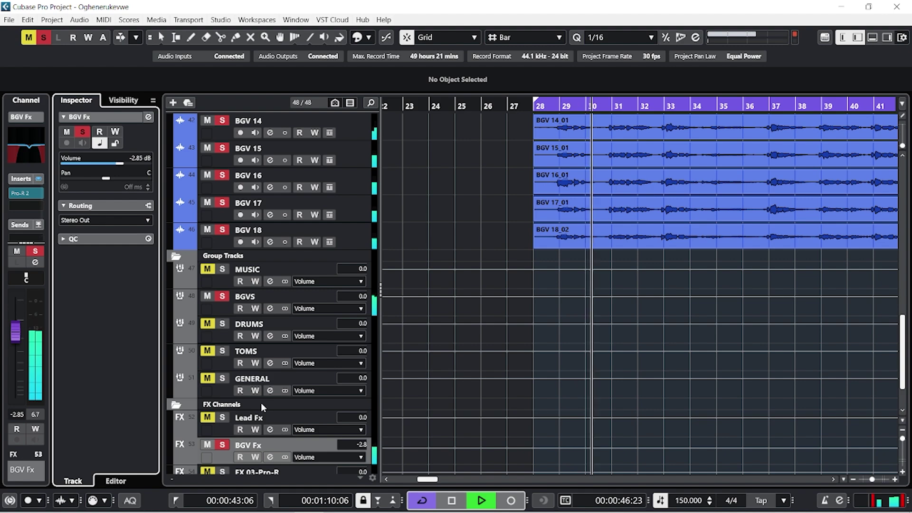
pyautogui.click(266, 297)
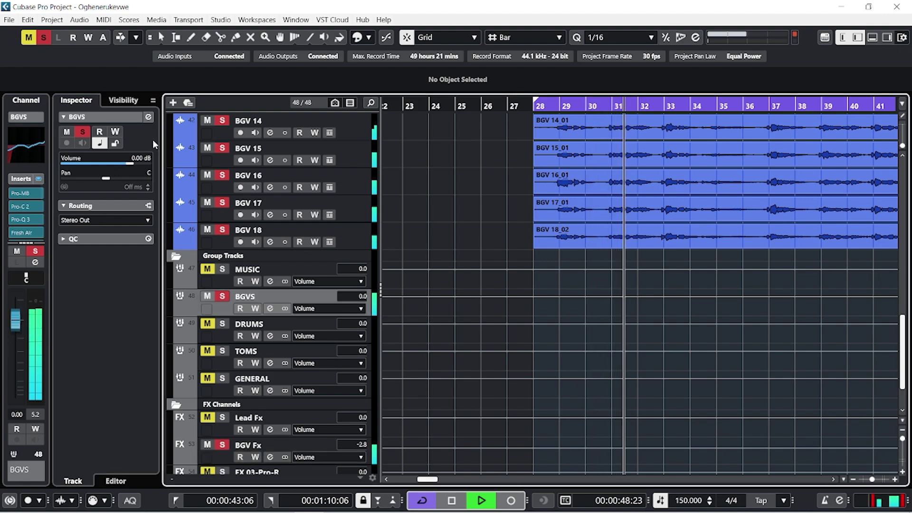
pyautogui.press('e')
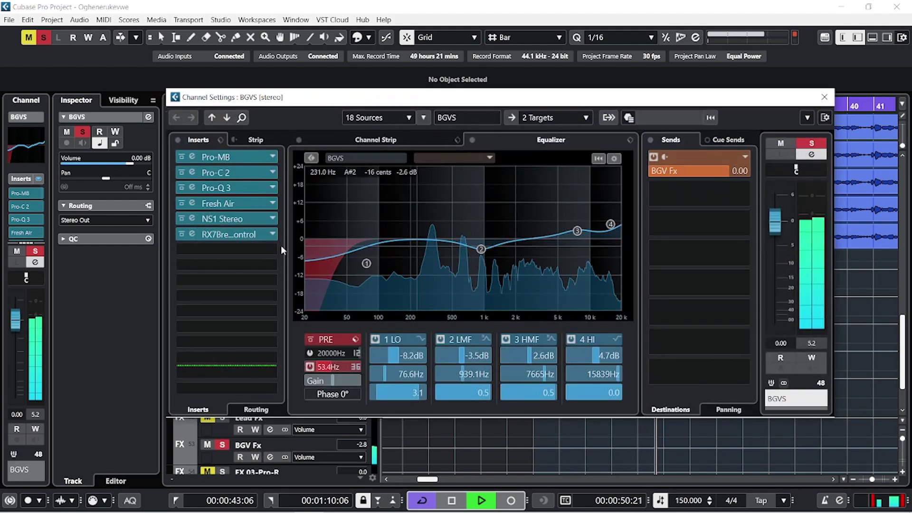
pyautogui.click(192, 204)
pyautogui.moveTo(539, 335); pyautogui.dragTo(530, 316)
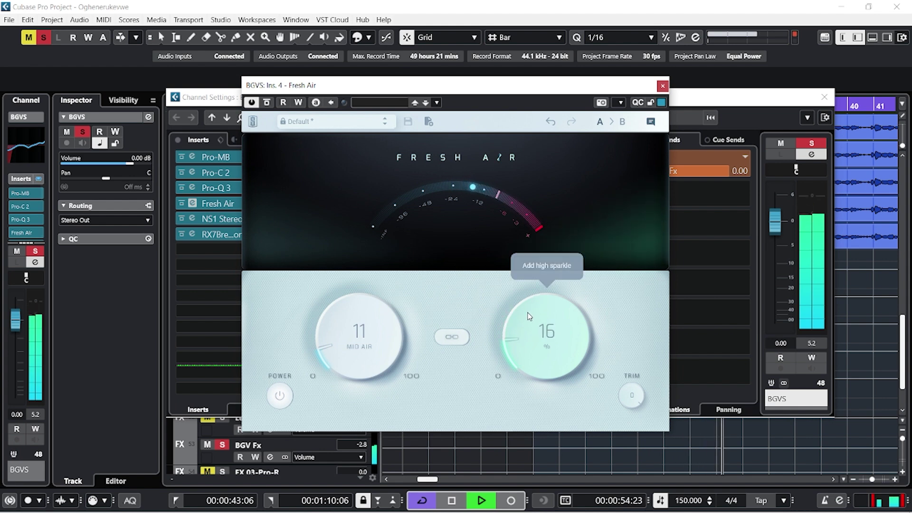
pyautogui.moveTo(379, 323); pyautogui.dragTo(378, 315)
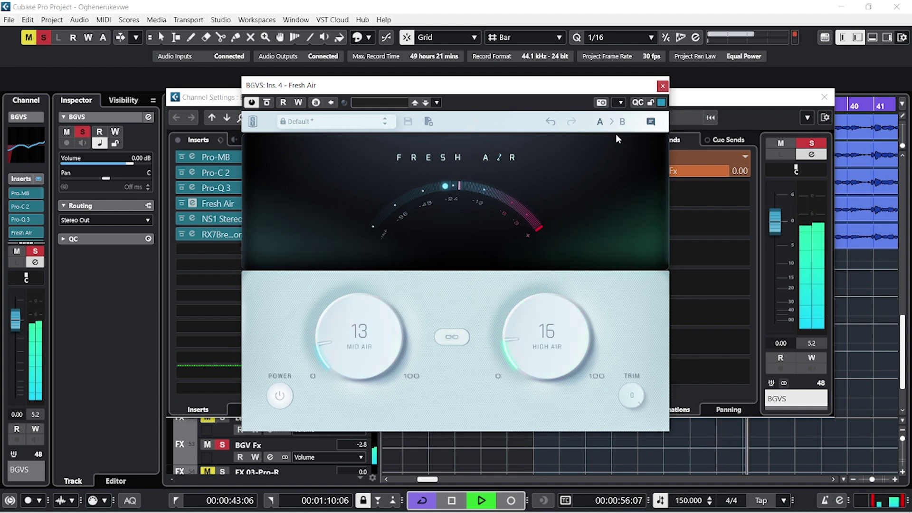
pyautogui.click(662, 86)
# Lower the BGVS send level to BGV Fx to -7.03 dB and close the channel settings
pyautogui.moveTo(716, 181); pyautogui.dragTo(601, 176)
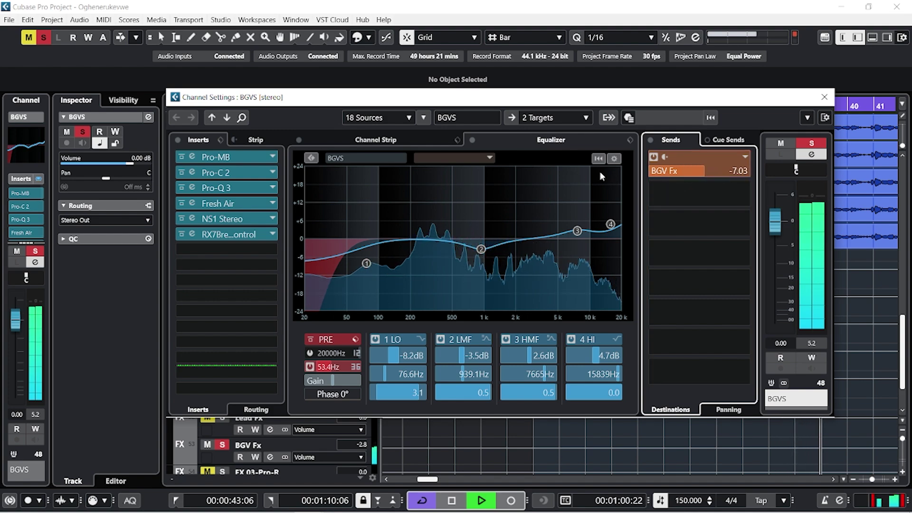
pyautogui.click(825, 98)
# Set the BGV Fx channel volume to -3.13 dB and open its channel settings
pyautogui.scroll(-3, 347, 372)
pyautogui.click(267, 364)
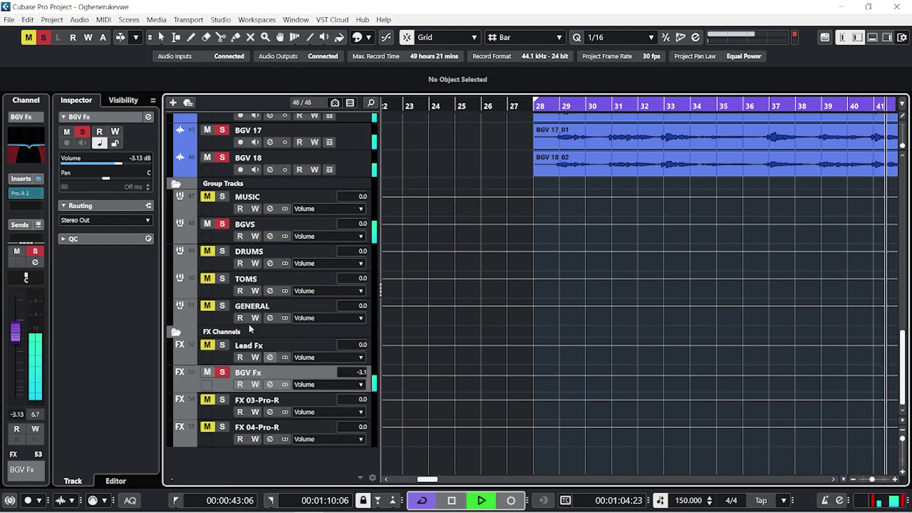
pyautogui.click(270, 384)
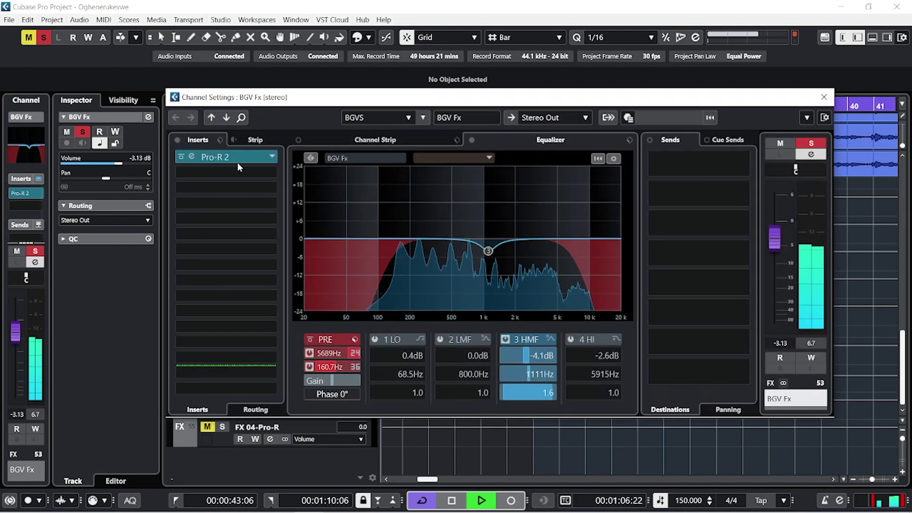
# Review the Pro-R 2 settings on the BGV Fx channel, stop playback, and close the plug-in and channel settings
pyautogui.click(237, 157)
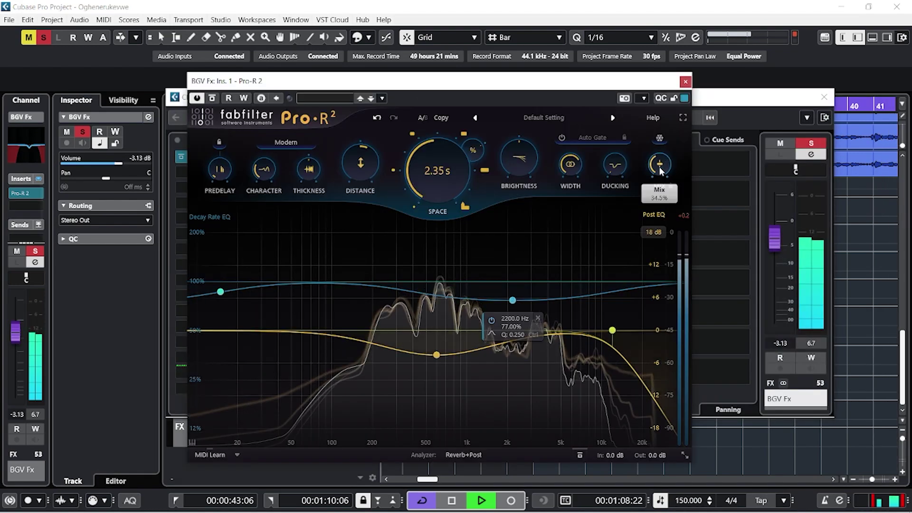
pyautogui.click(792, 101)
pyautogui.press('space')
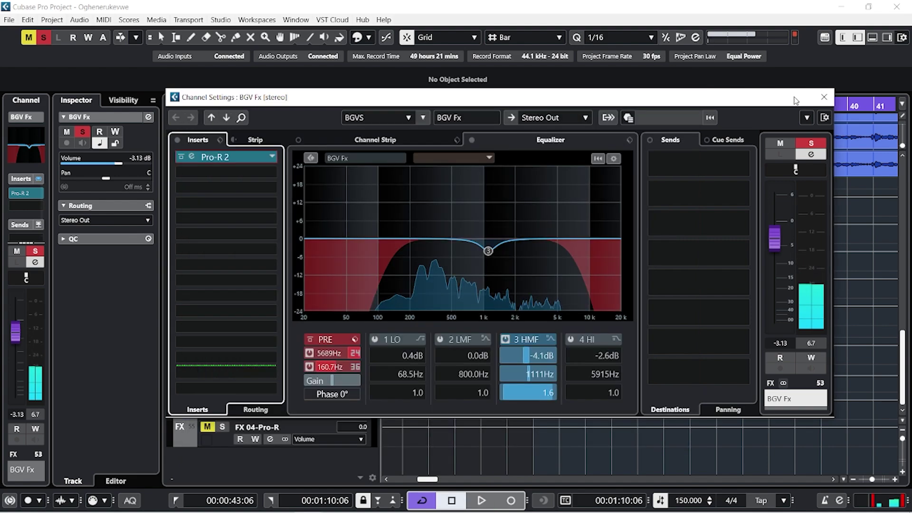
pyautogui.click(824, 97)
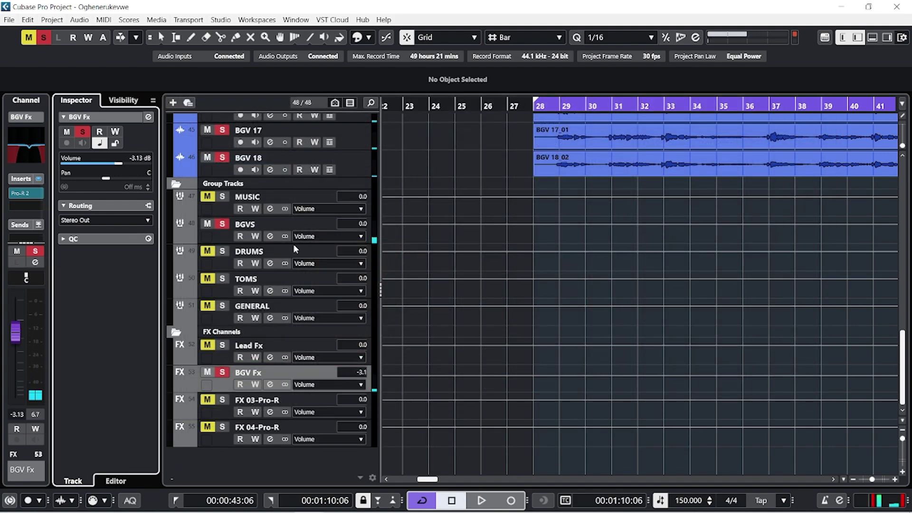
# Insert bx_shredspread in the seventh insert slot of the BGVS group channel and move its window clear of the insert list
pyautogui.click(295, 226)
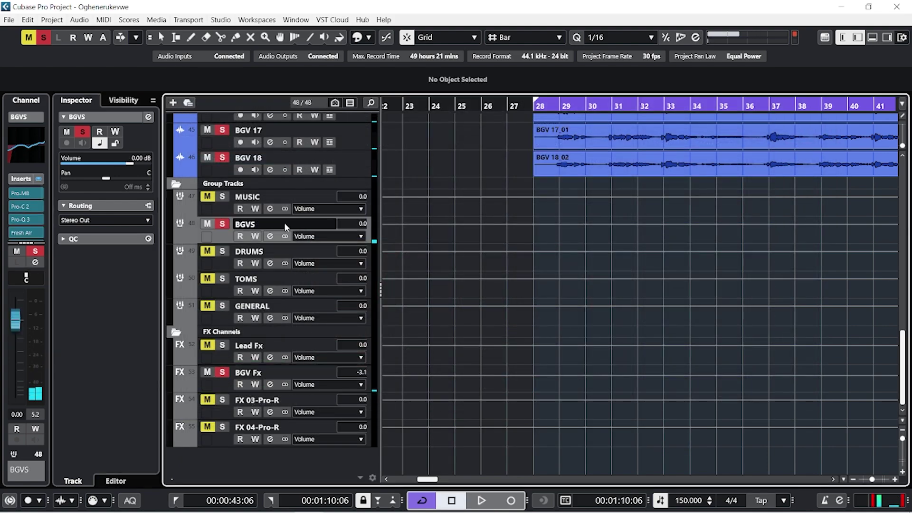
pyautogui.click(149, 118)
pyautogui.click(219, 250)
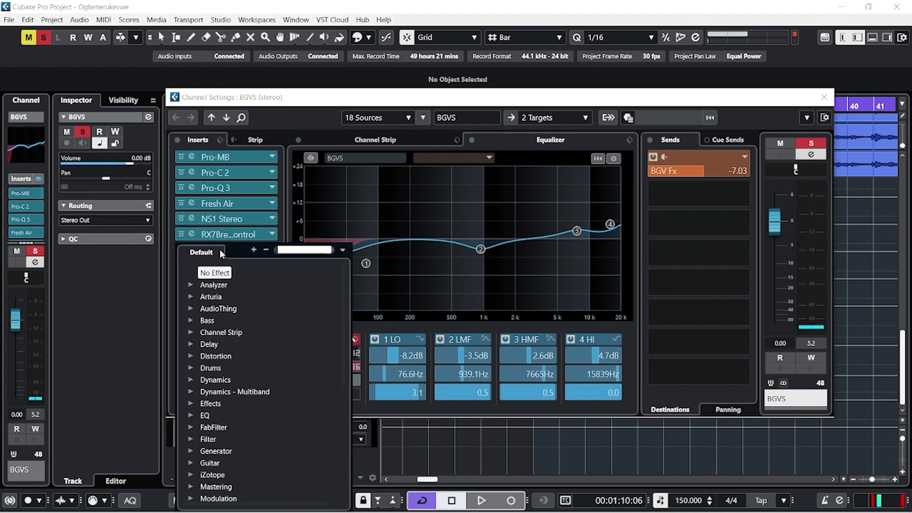
pyautogui.write('shred')
pyautogui.press('Return')
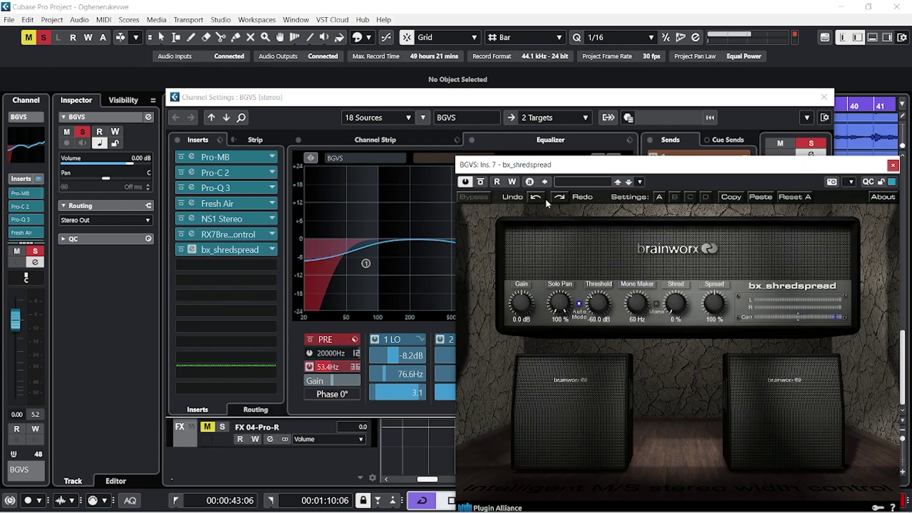
pyautogui.moveTo(565, 170); pyautogui.dragTo(519, 82)
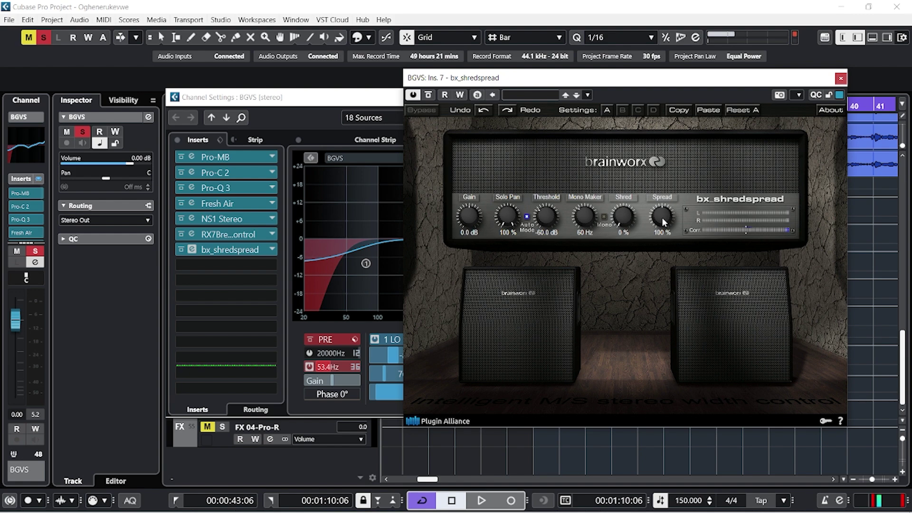
# Audition bx_shredspread's Spread from 0% to wide settings during playback, set it to 138%, and close the plug-in
pyautogui.press('space')
pyautogui.moveTo(661, 217); pyautogui.dragTo(661, 200)
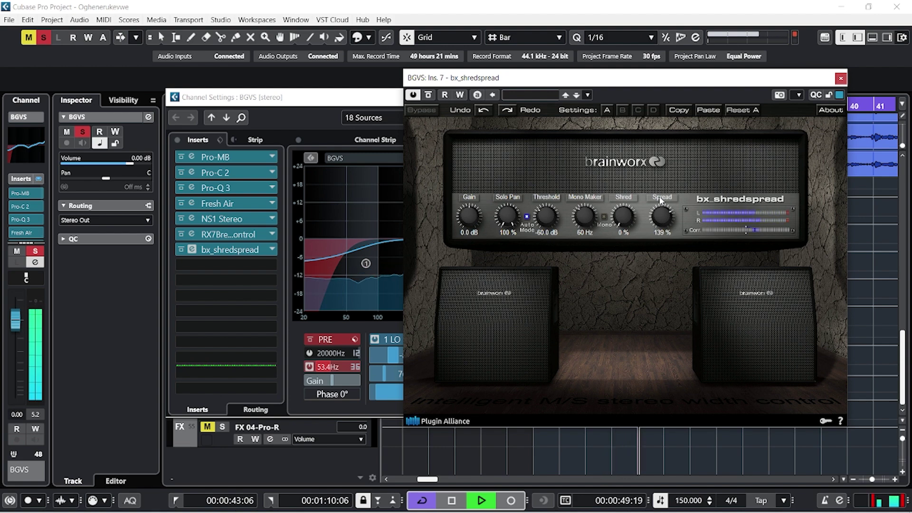
pyautogui.moveTo(660, 201); pyautogui.dragTo(663, 415)
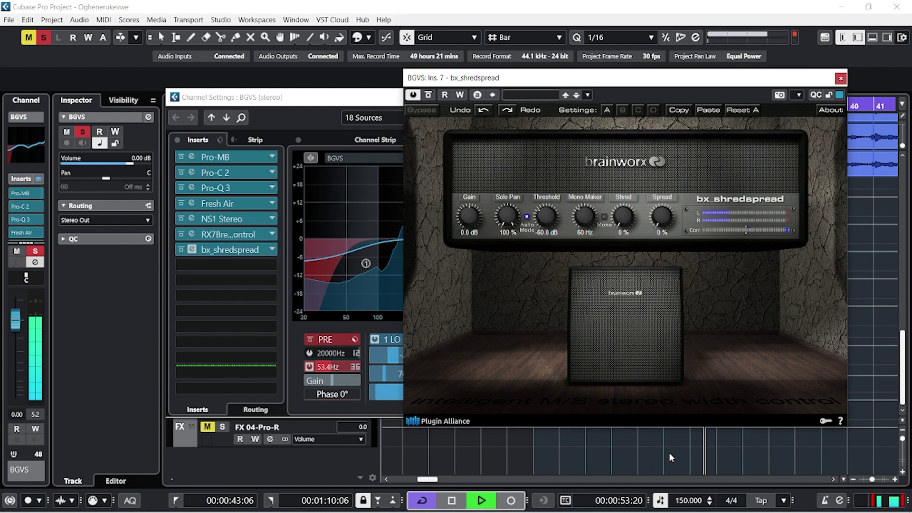
pyautogui.moveTo(662, 216); pyautogui.dragTo(629, 168)
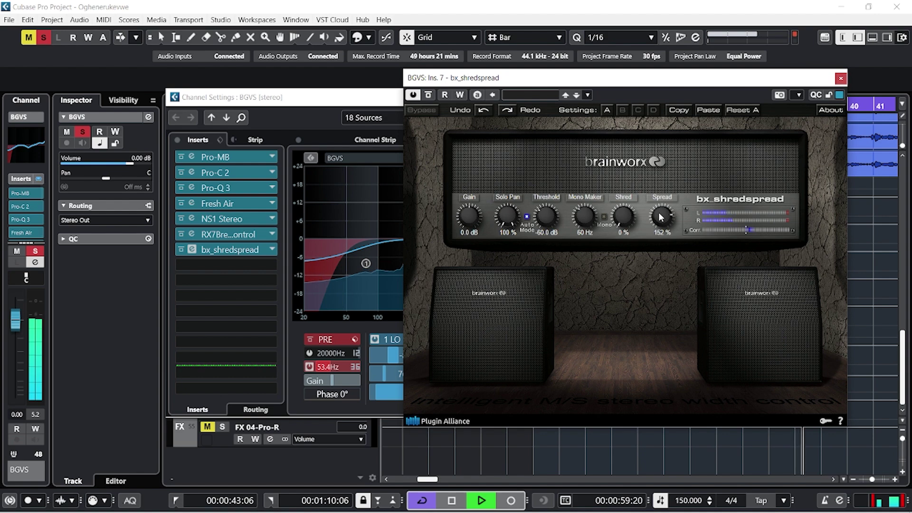
pyautogui.moveTo(659, 212); pyautogui.dragTo(659, 219)
pyautogui.press('space')
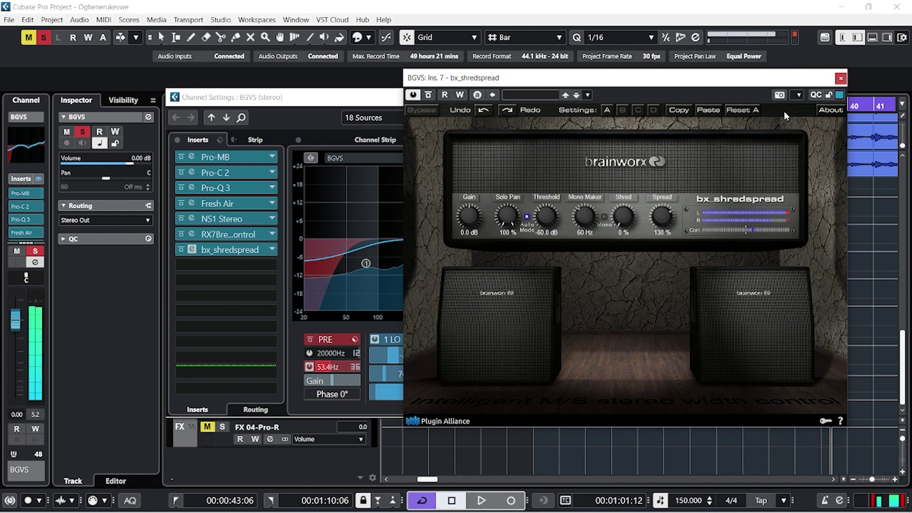
pyautogui.click(841, 79)
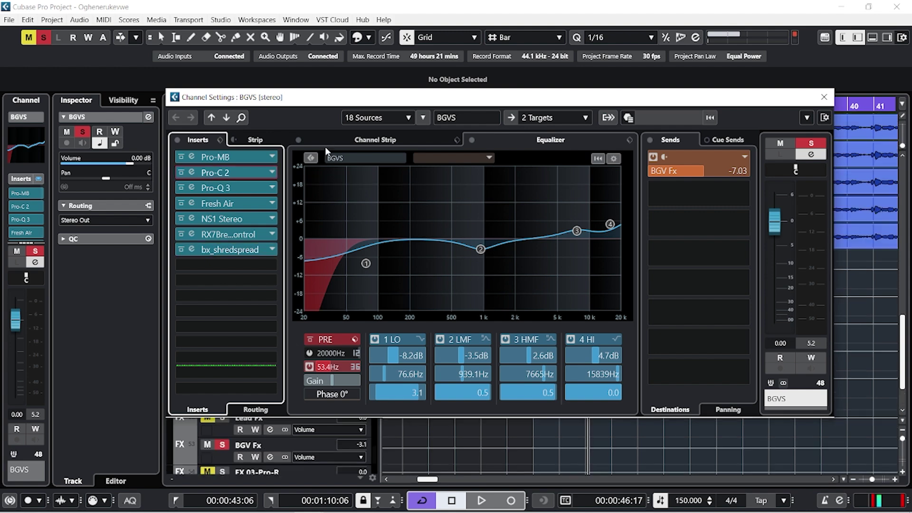
# Activate side-chaining for Pro-C 2 on the BGVS channel and open its side-chain routing setup
pyautogui.click(243, 173)
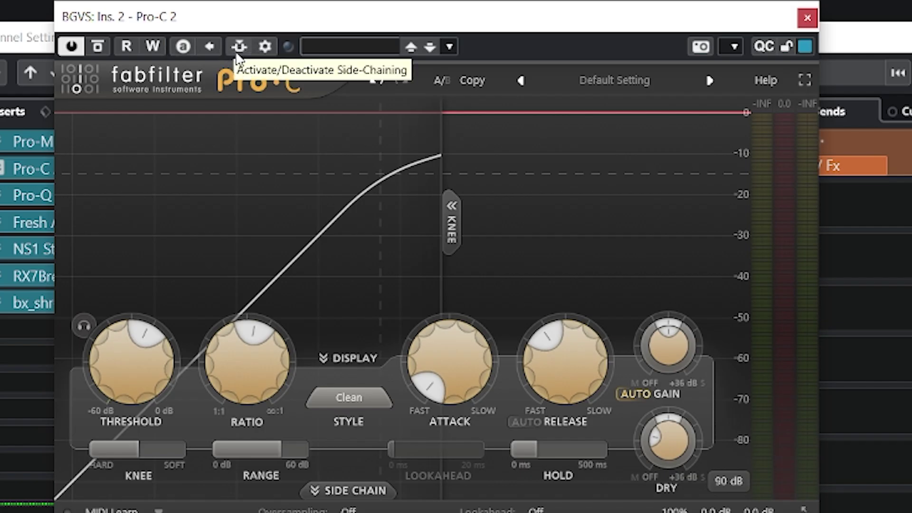
pyautogui.click(238, 52)
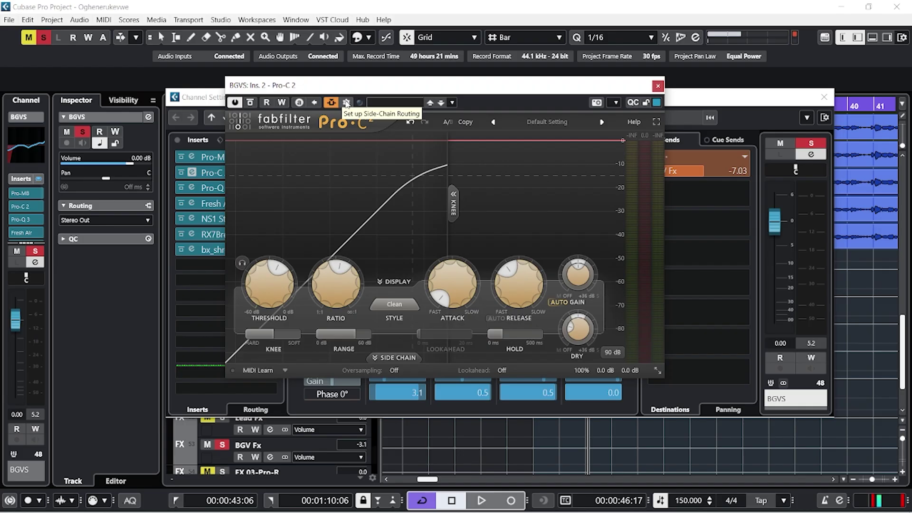
pyautogui.click(346, 103)
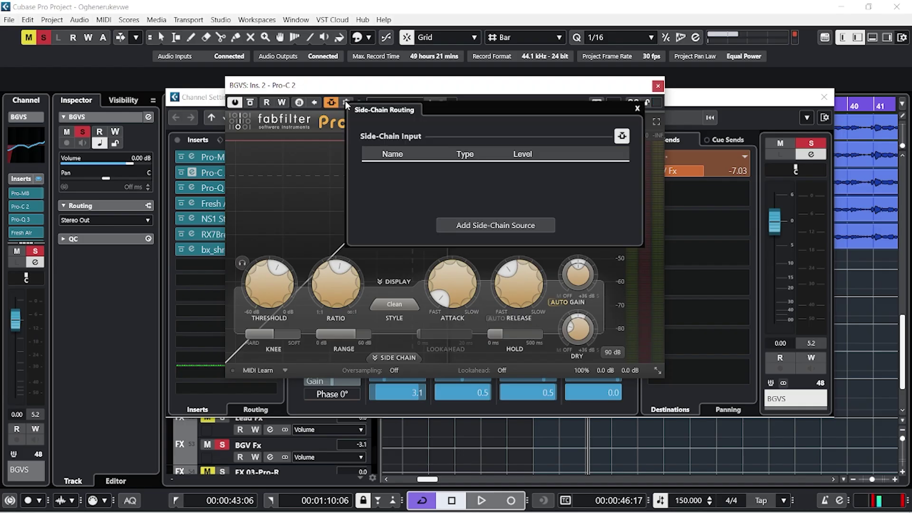
# Browse the available side-chain sources for Pro-C 2 without adding one, and close the routing setup and plug-in
pyautogui.click(500, 228)
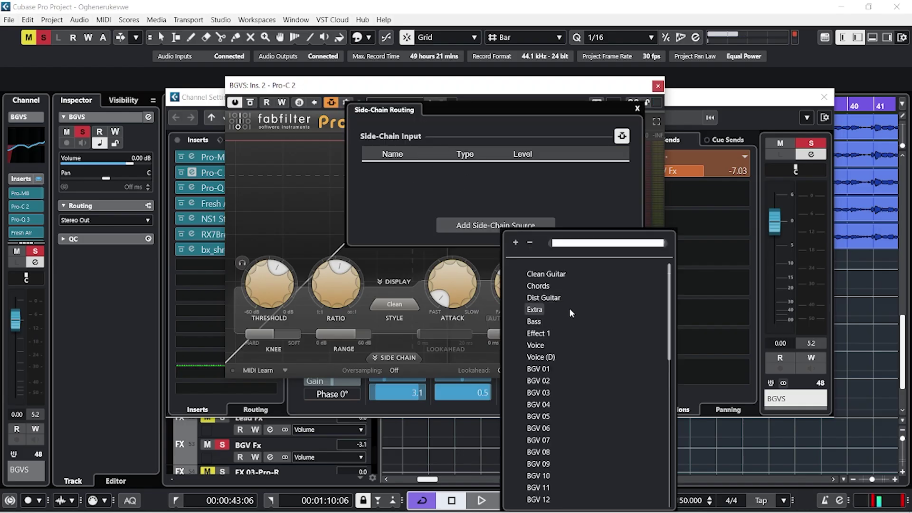
pyautogui.scroll(-5, 551, 354)
pyautogui.scroll(5, 552, 355)
pyautogui.scroll(-10, 553, 359)
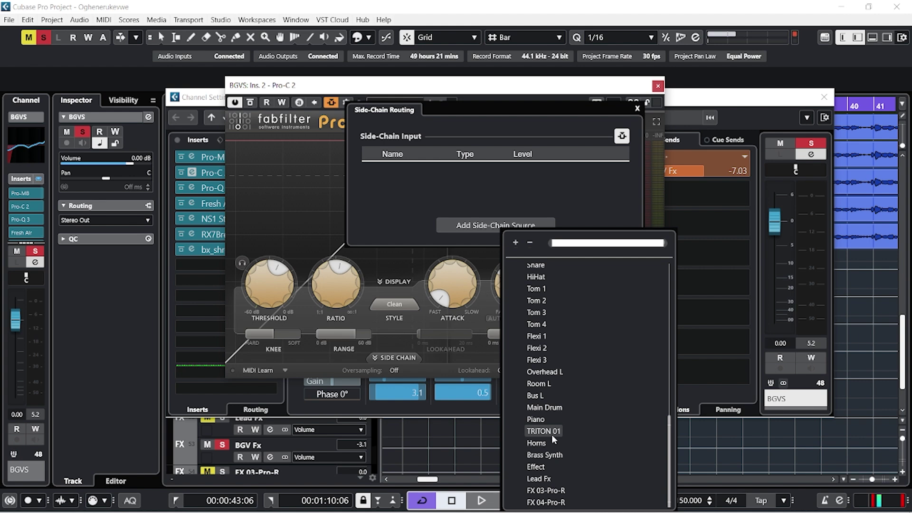
pyautogui.scroll(10, 552, 431)
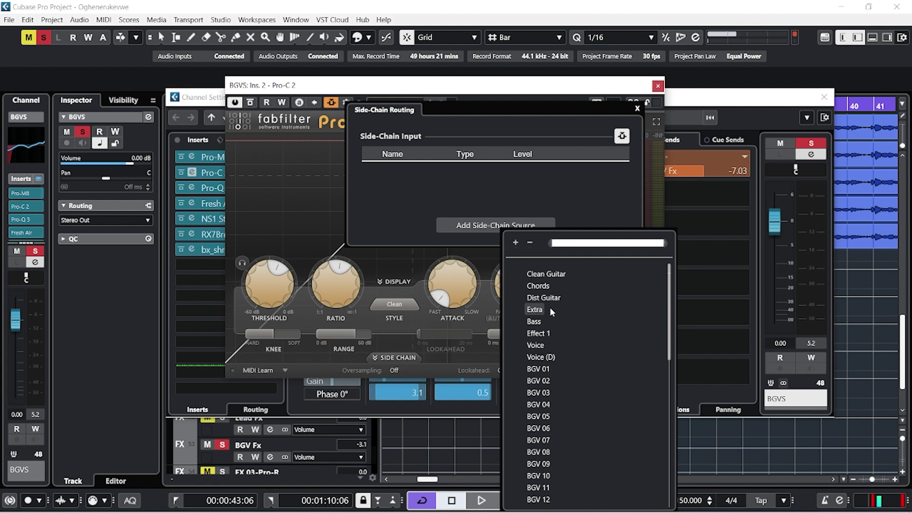
pyautogui.click(580, 189)
pyautogui.press('Escape')
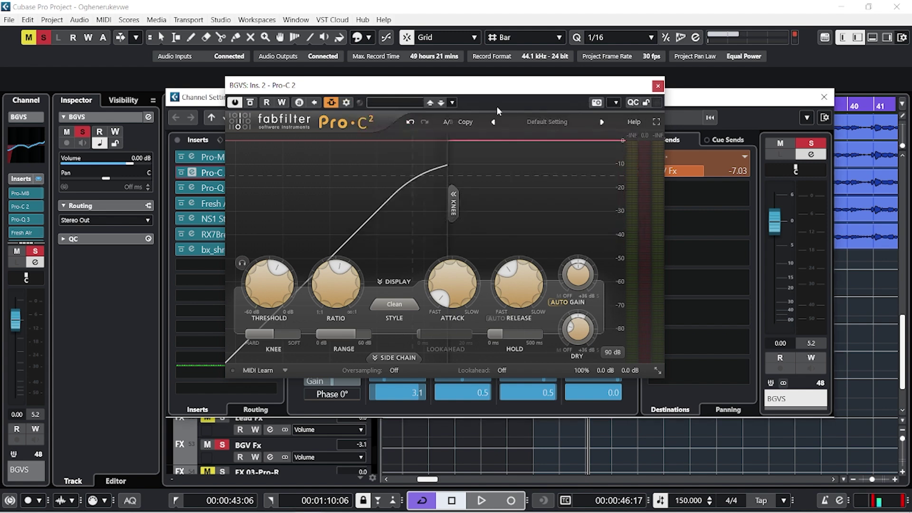
pyautogui.click(658, 86)
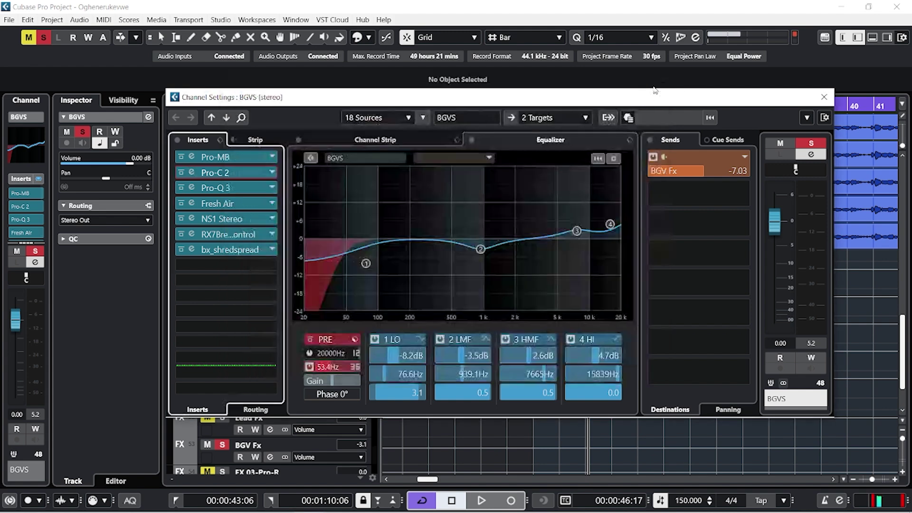
# Review the Pro-Q 3 EQ curve on the BGVS channel and close the plug-in
pyautogui.click(242, 187)
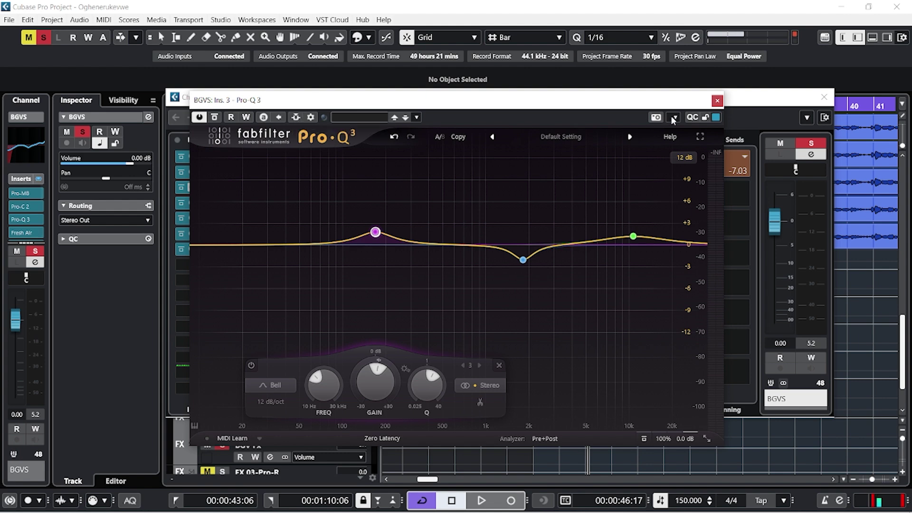
pyautogui.click(718, 101)
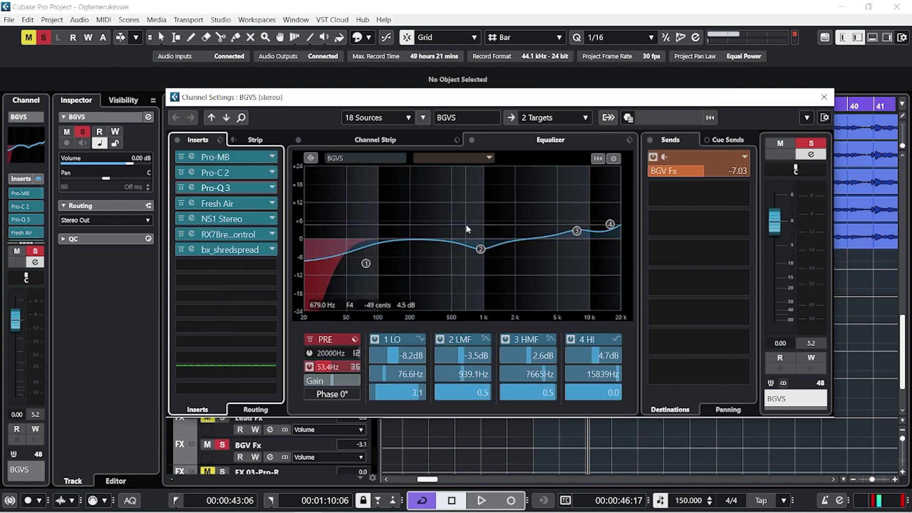